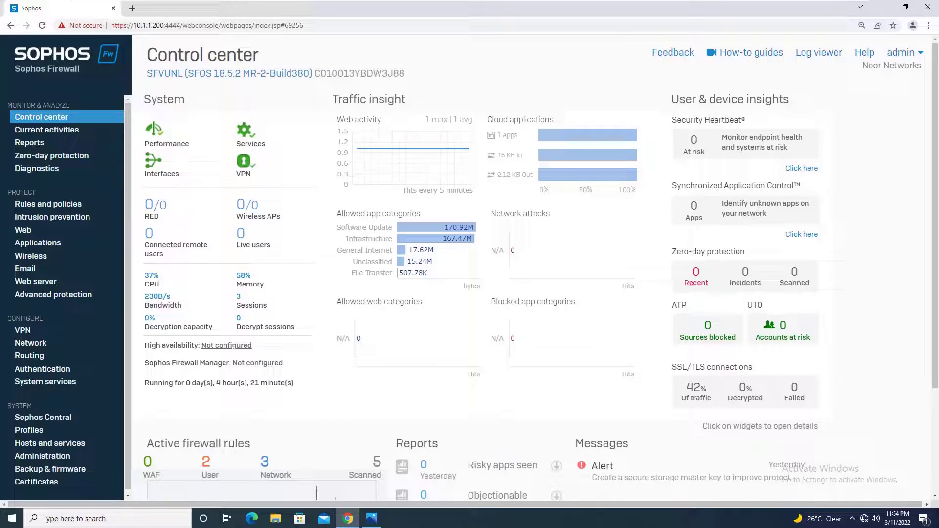
# Step: Switch from the Sophos console to the lab network diagram in Photos
pyautogui.click(372, 518)
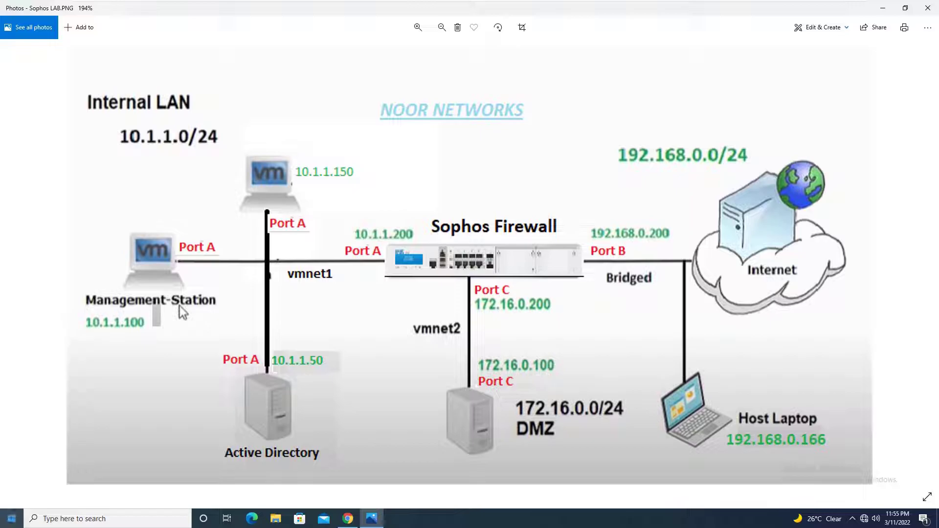
# Step: Bring up Windows Start search over the lab diagram
pyautogui.press('super')
# Step: Launch Command Prompt and run ipconfig /all to show 10.1.1.150, gateway 10.1.1.200, DNS 10.1.1.50
pyautogui.write('cmd')
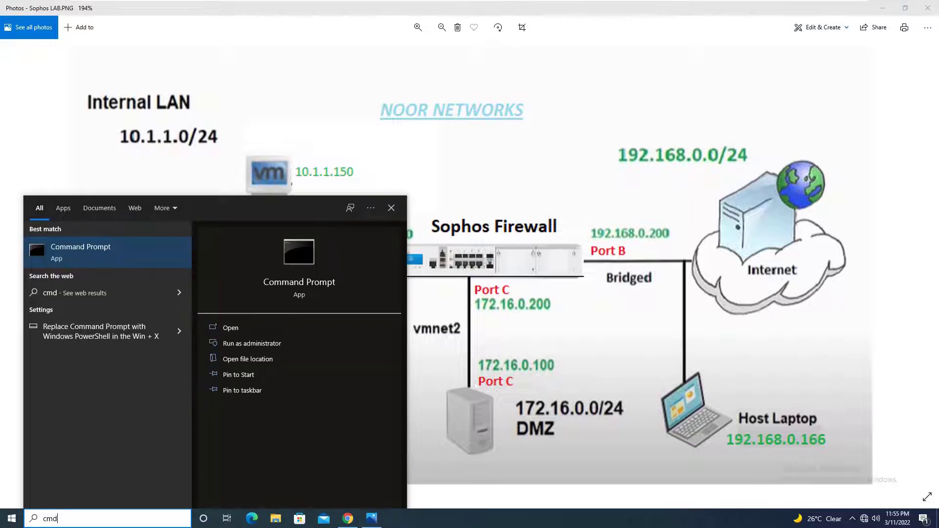
pyautogui.press('Return')
pyautogui.write('ipconfig /all')
pyautogui.press('Return')
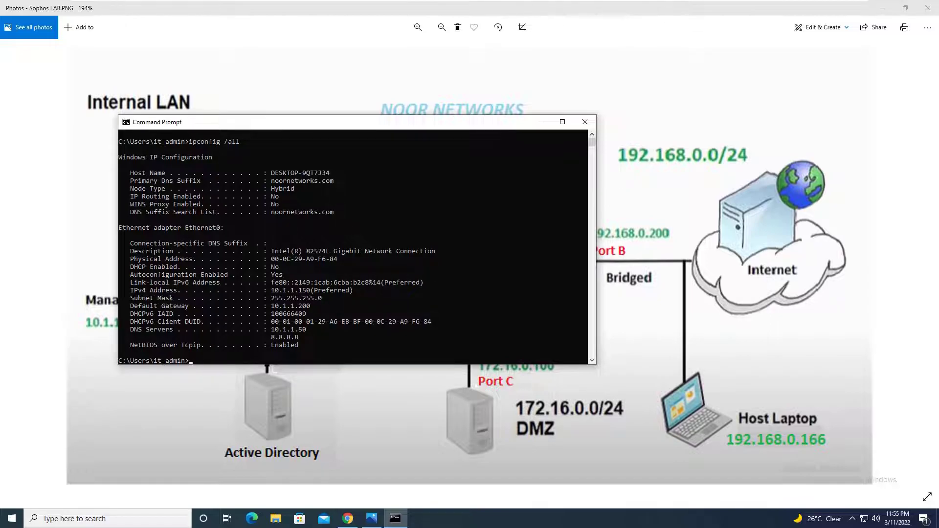
# Step: Close Command Prompt and open This PC's system properties in Settings
pyautogui.click(584, 122)
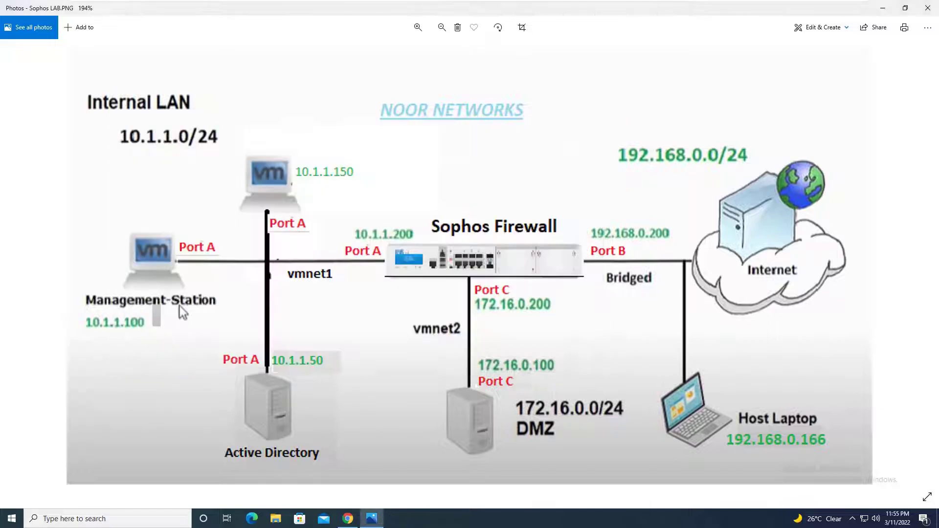
pyautogui.press('super+e')
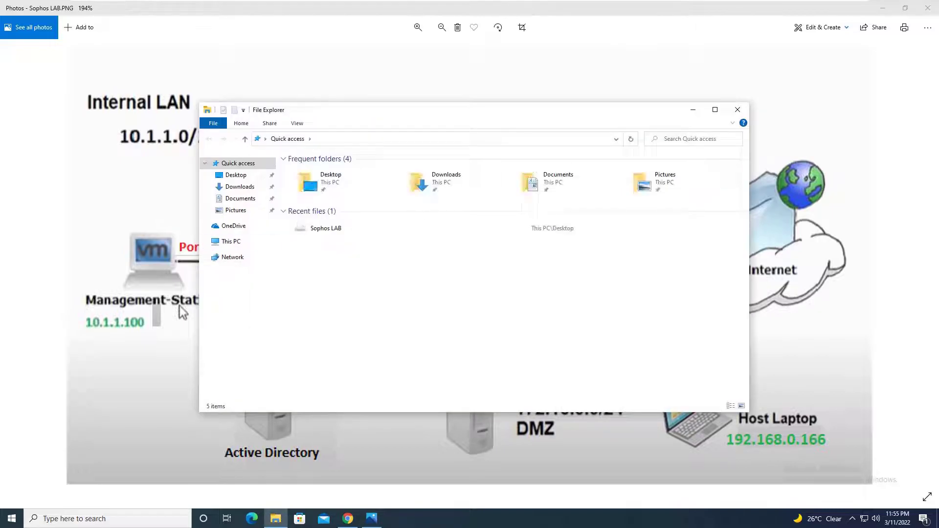
pyautogui.press('Down')
pyautogui.press('Down')
pyautogui.press('Down')
pyautogui.press('Down')
pyautogui.press('Down')
pyautogui.press('Down')
pyautogui.hotkey('shift', 'F10')
pyautogui.press('Down')
pyautogui.press('Down')
pyautogui.press('Down')
pyautogui.press('Down')
pyautogui.press('Down')
pyautogui.press('Down')
pyautogui.press('Down')
pyautogui.press('Down')
pyautogui.press('Down')
pyautogui.press('Down')
pyautogui.press('Down')
pyautogui.press('Return')
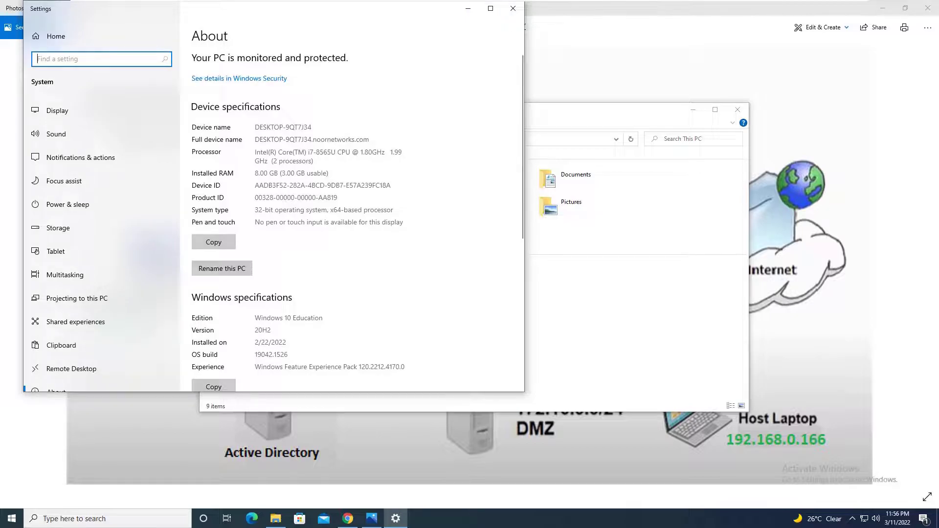
pyautogui.scroll(-5, 349, 215)
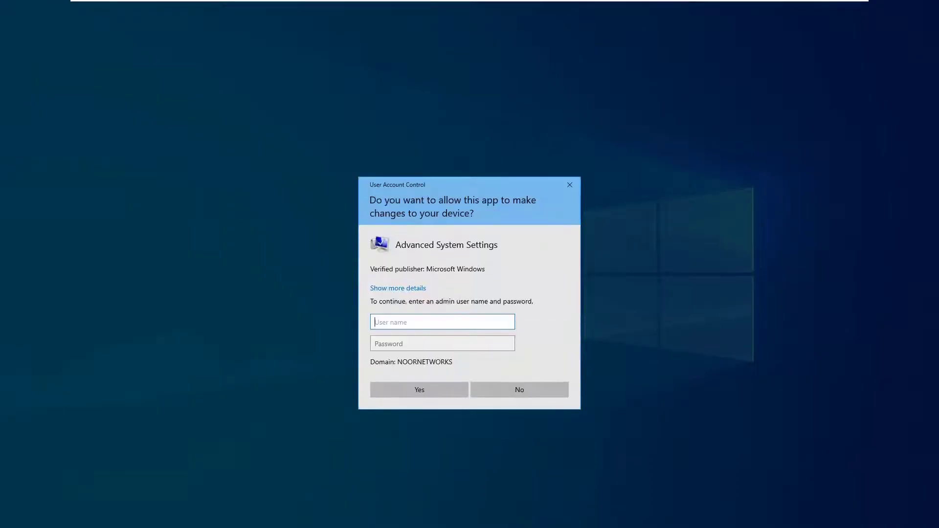
# Step: Enter the administrator account credentials to open Advanced system settings
pyautogui.write('qs')
pyautogui.press('BackSpace')
pyautogui.press('BackSpace')
pyautogui.write('administrator')
pyautogui.press('Tab')
pyautogui.write('*****')
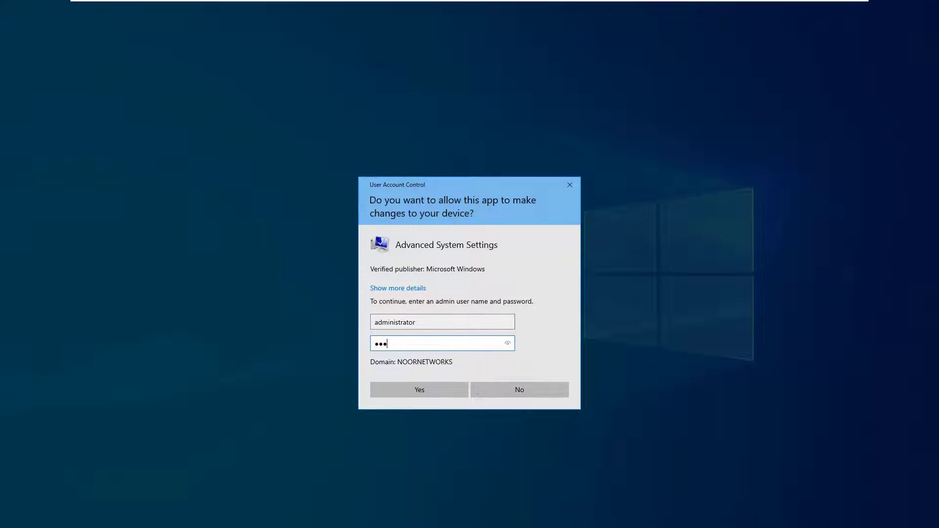
pyautogui.write('****')
pyautogui.press('Return')
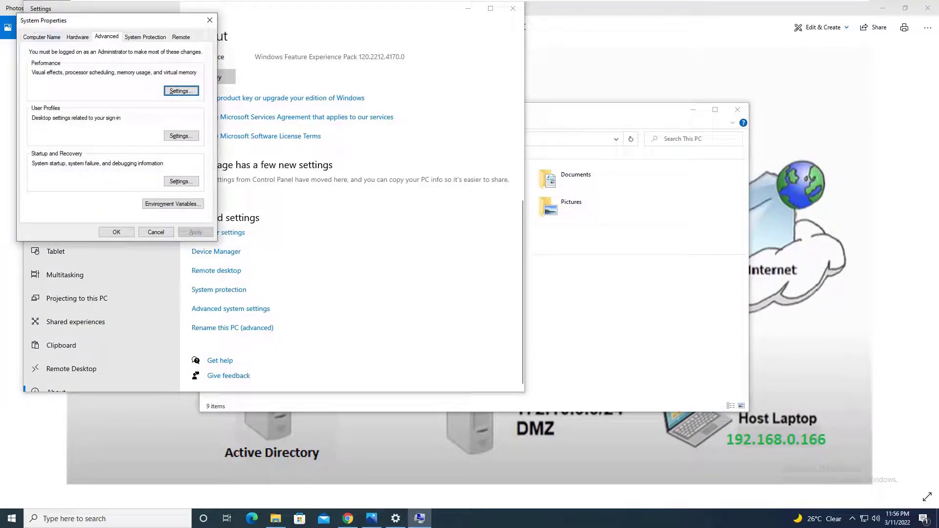
# Step: Check the Computer Name tab for noornetworks.com domain membership, then close System Properties and Settings
pyautogui.click(41, 36)
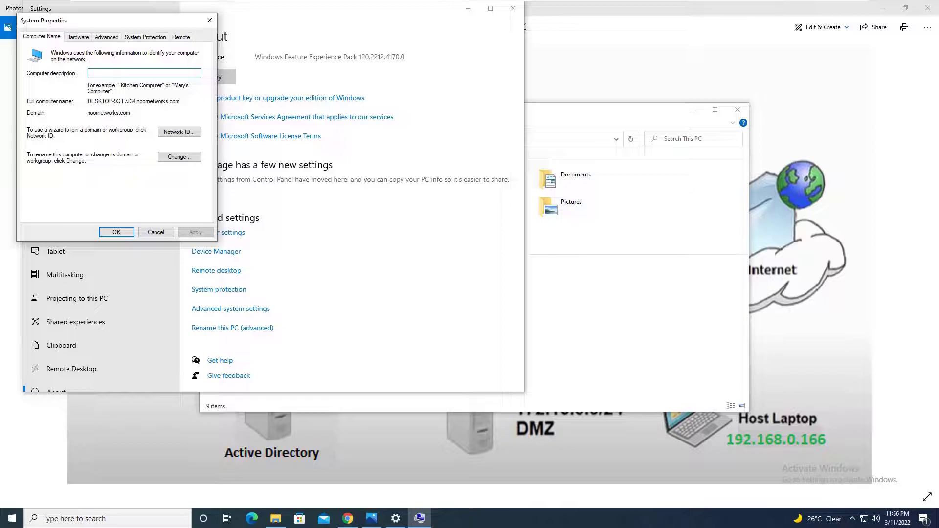
pyautogui.click(210, 20)
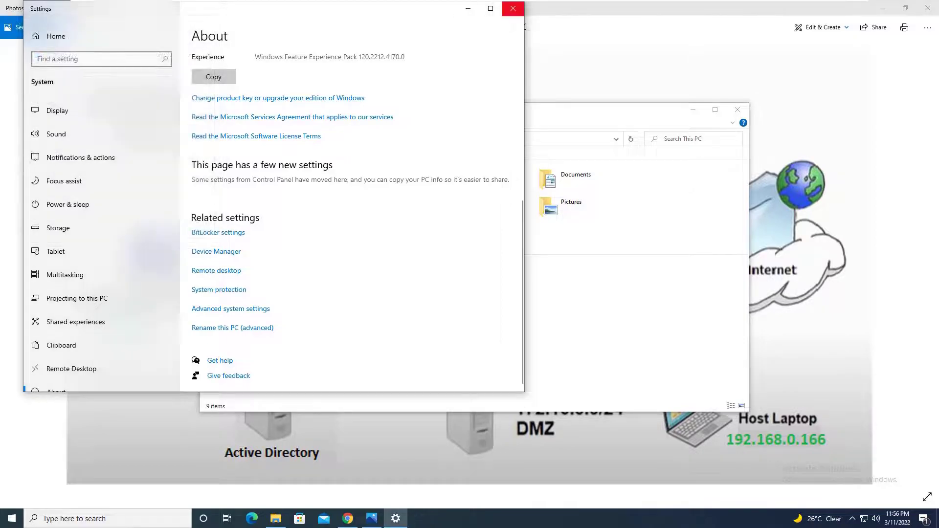
pyautogui.click(513, 8)
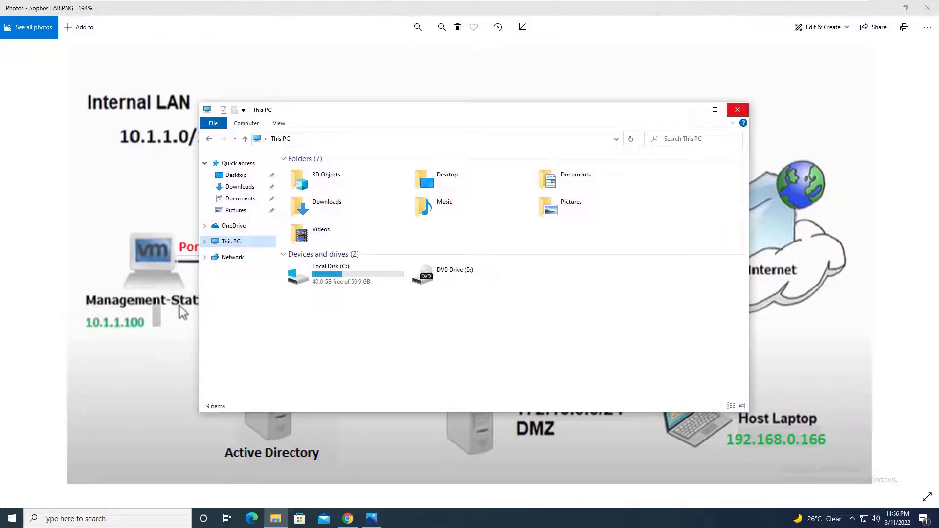
# Step: Close File Explorer, switch to the Client-PC2 VM and launch Command Prompt
pyautogui.click(737, 109)
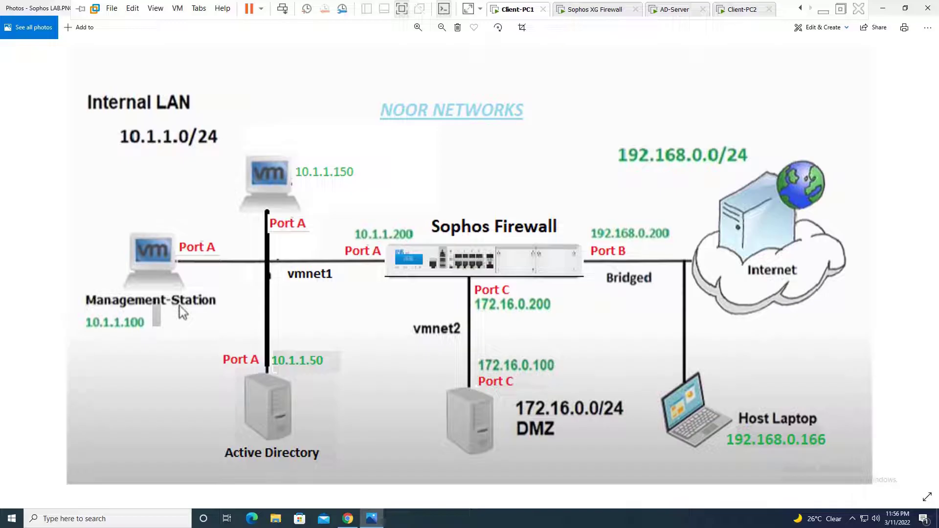
pyautogui.click(737, 10)
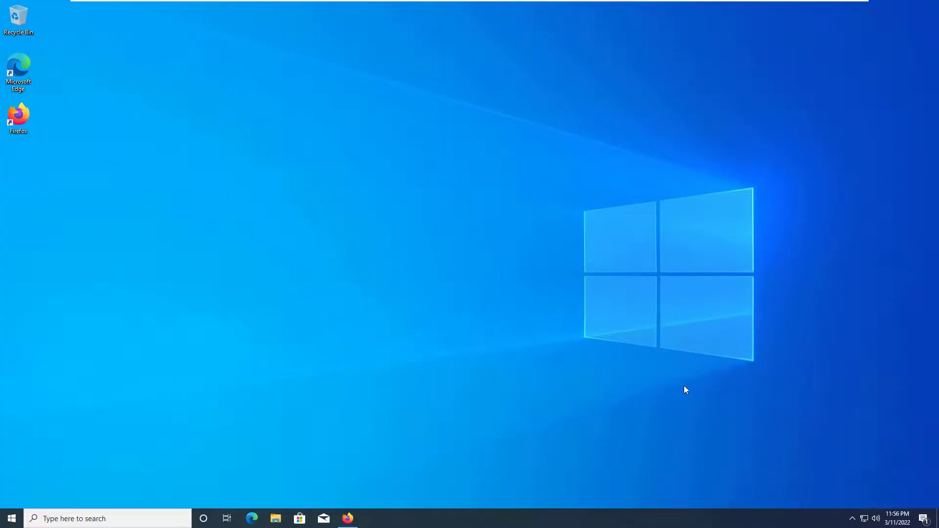
pyautogui.press('super')
pyautogui.write('cmd')
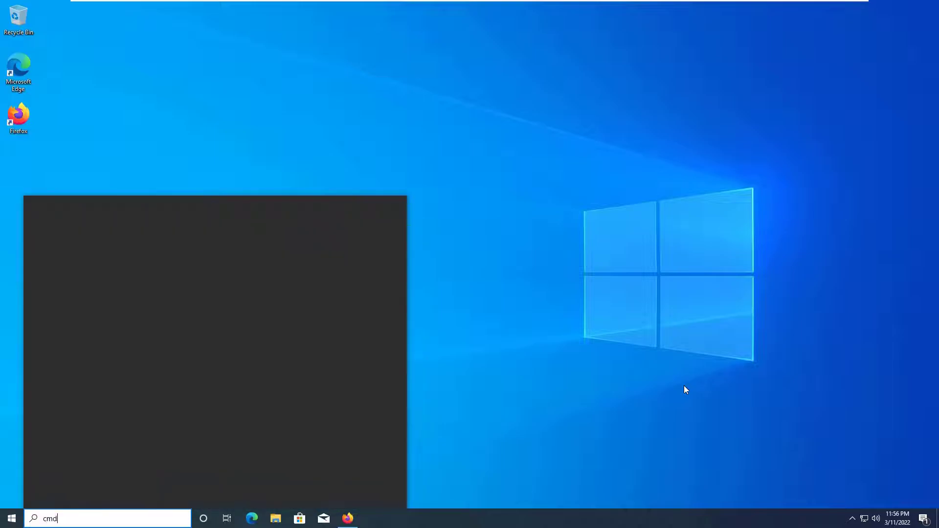
pyautogui.press('Return')
# Step: Run ipconfig, then ipconfig /all, showing 10.1.1.100, gateway 10.1.1.200, DNS 10.1.1.50
pyautogui.write('ipconfig')
pyautogui.press('Return')
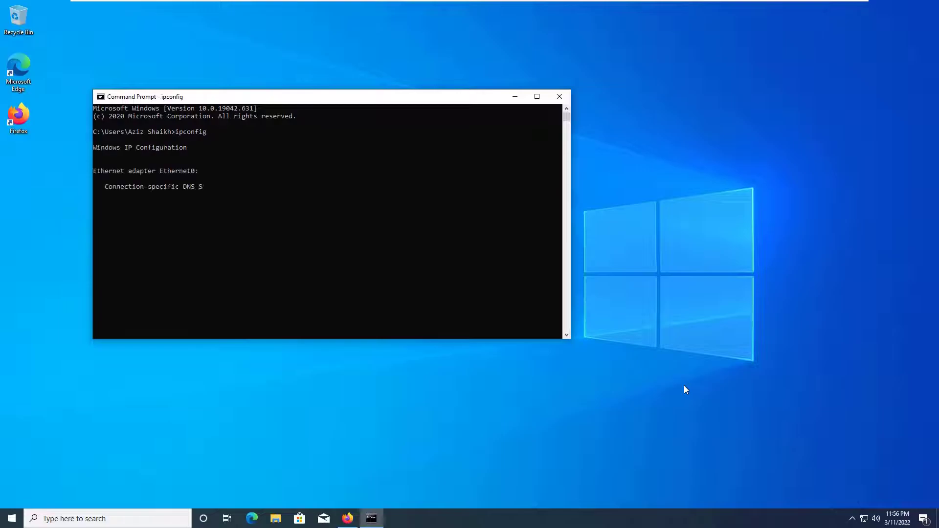
pyautogui.press('Up')
pyautogui.write('/all')
pyautogui.press('Return')
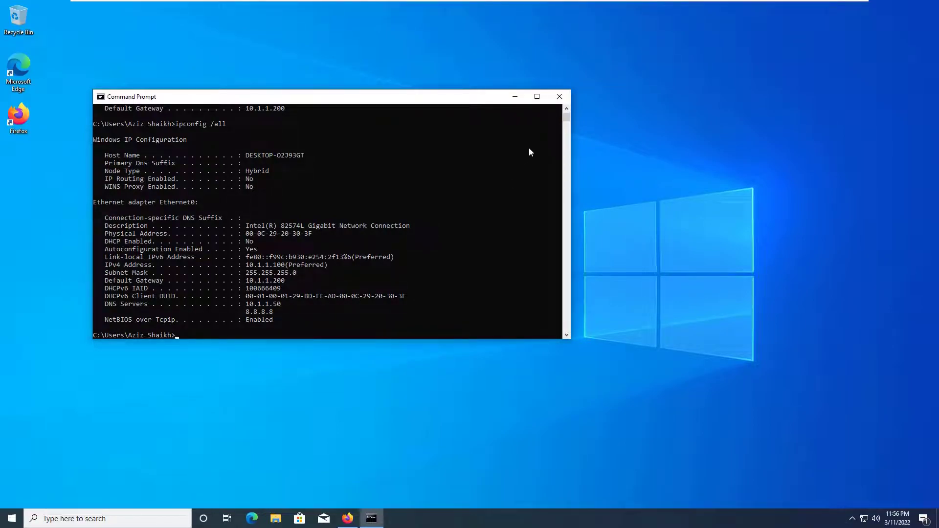
# Step: Close Command Prompt and open Advanced system settings from This PC's properties
pyautogui.click(559, 98)
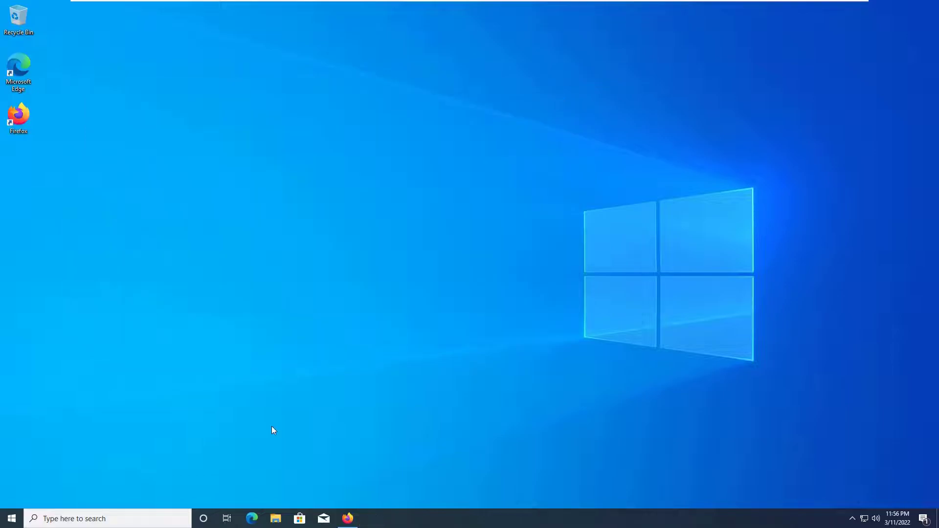
pyautogui.click(276, 520)
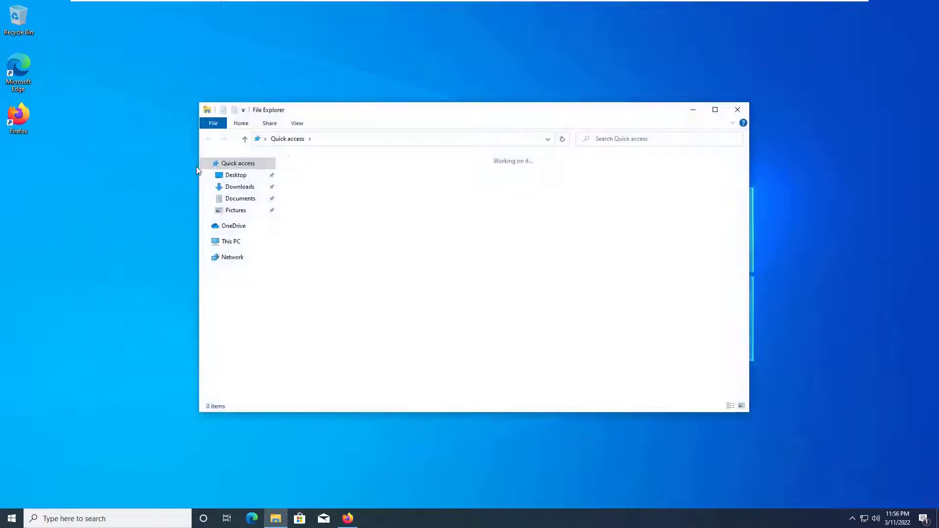
pyautogui.rightClick(247, 243)
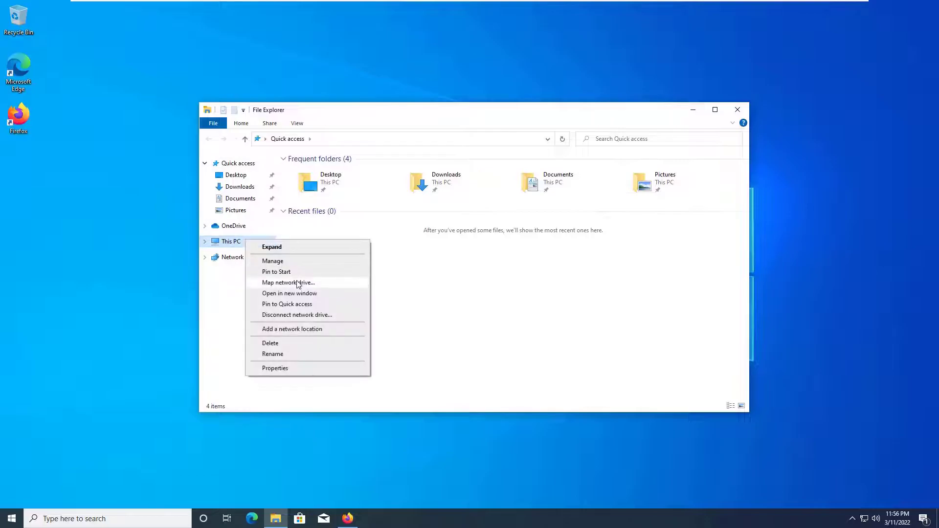
pyautogui.click(300, 367)
pyautogui.press('super+i')
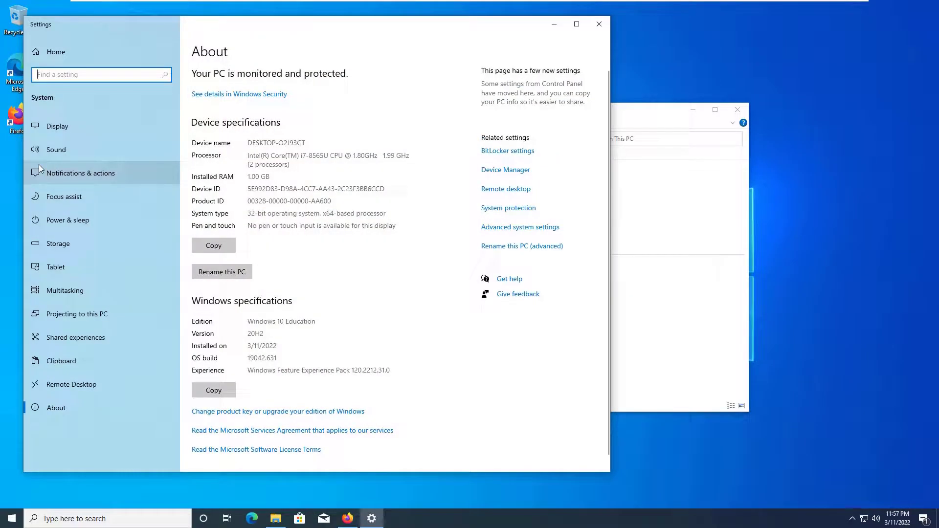
pyautogui.click(531, 227)
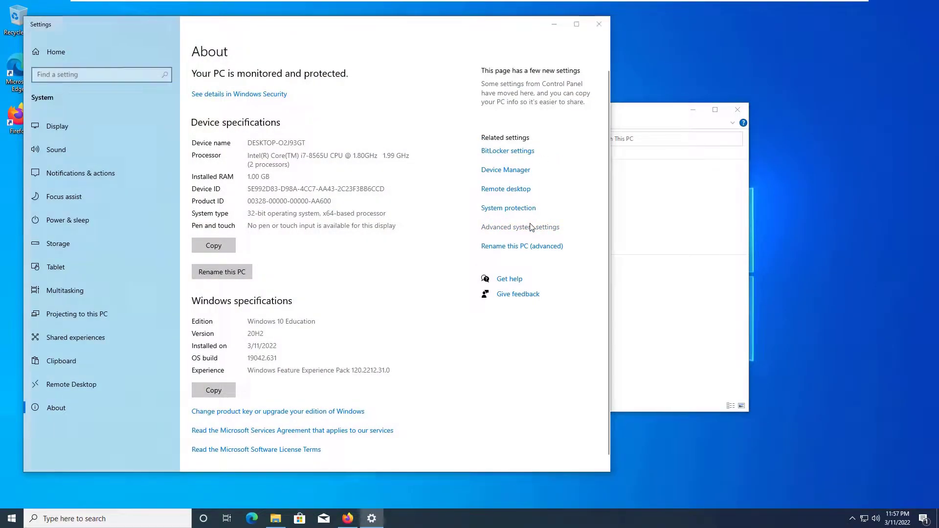
# Step: Confirm the Computer Name tab shows WORKGROUP, then close System Properties and Settings
pyautogui.click(130, 127)
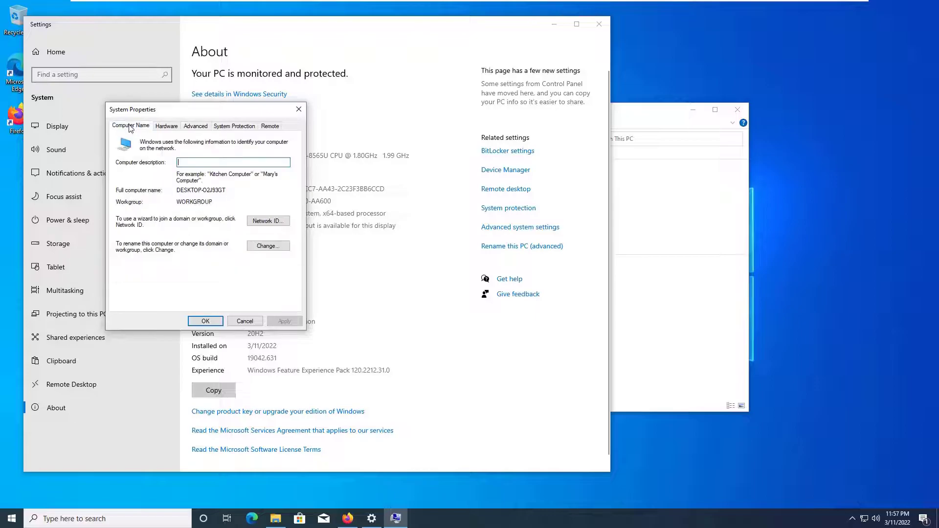
pyautogui.click(299, 109)
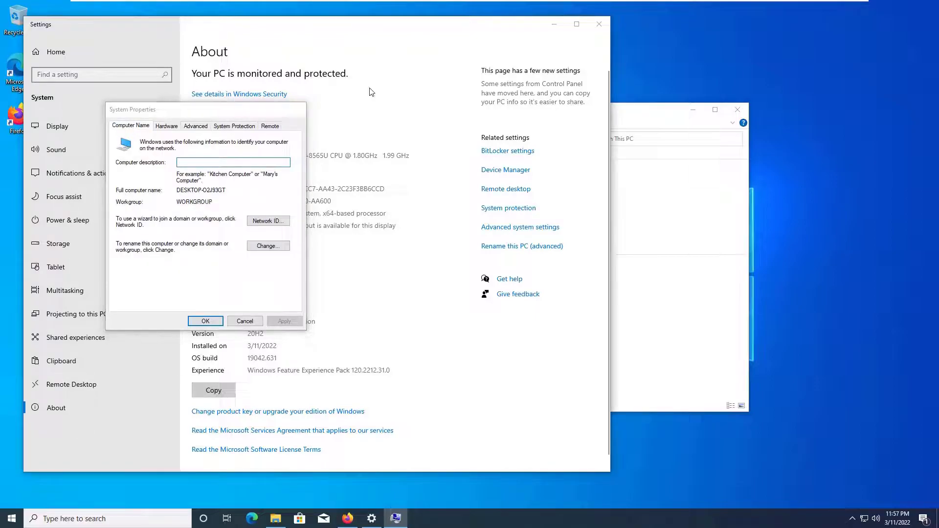
pyautogui.click(599, 24)
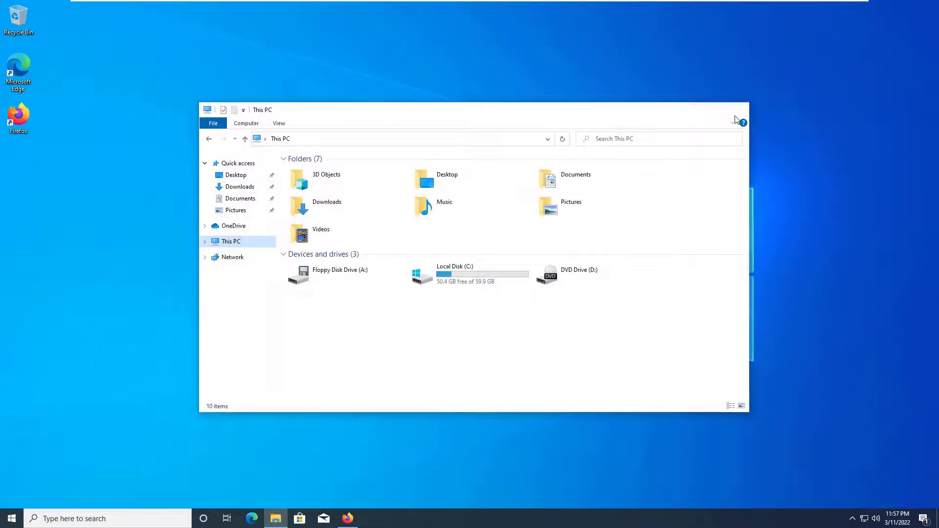
# Step: Close File Explorer and switch to the Client-PC1 VM tab to view Sophos LAB.PNG
pyautogui.click(737, 109)
pyautogui.moveTo(577, 6)
pyautogui.click(514, 9)
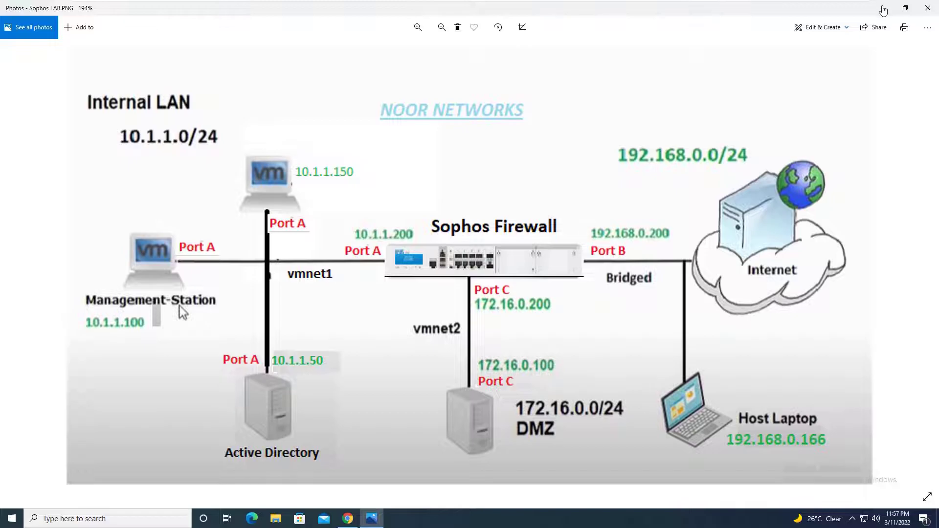
# Step: Minimize Photos and open Rules and policies, listing the six IPv4 firewall rules
pyautogui.click(882, 9)
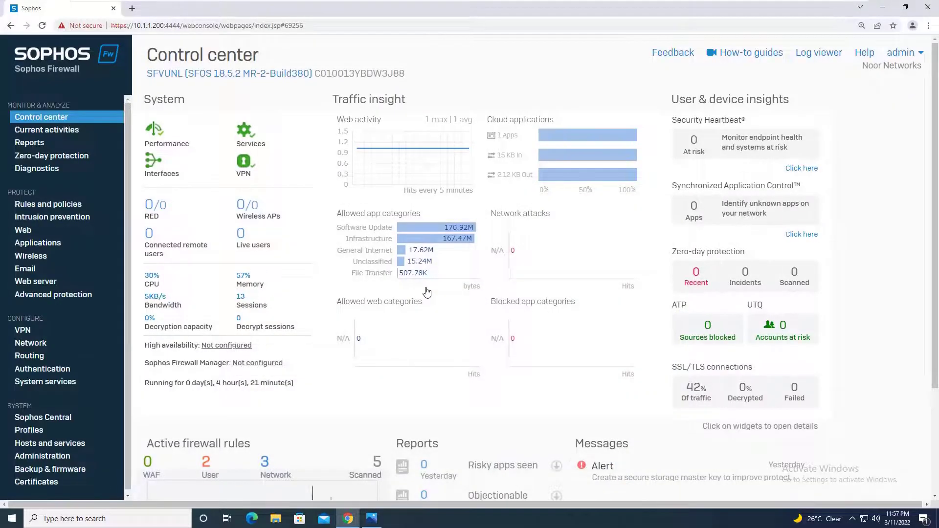
pyautogui.click(66, 209)
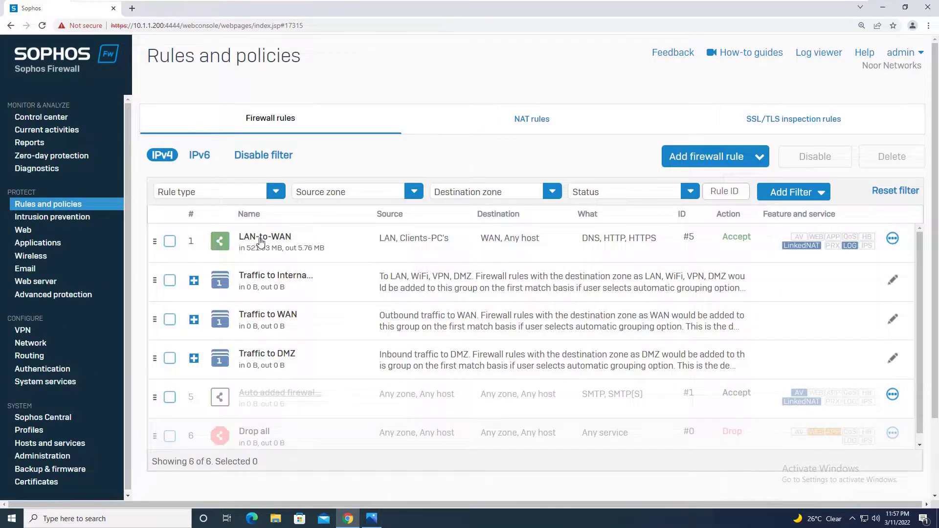
pyautogui.click(261, 242)
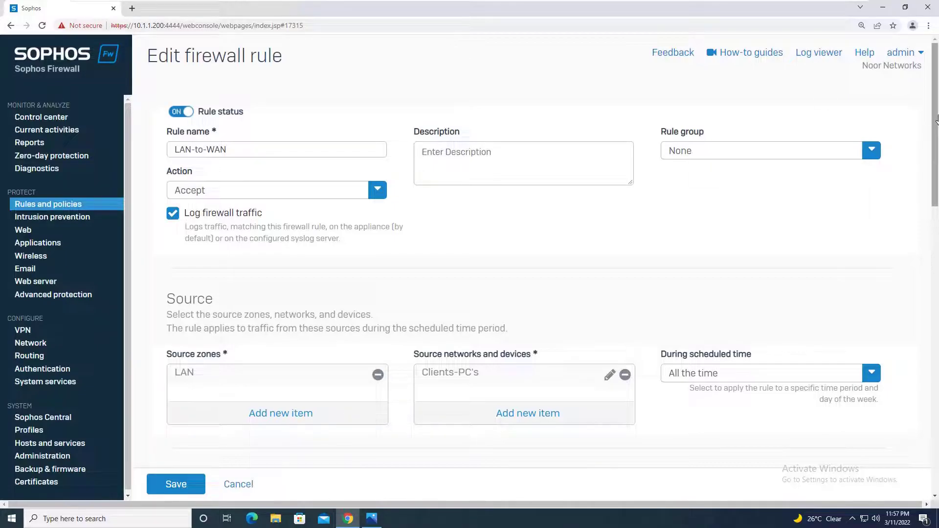
pyautogui.moveTo(934, 119); pyautogui.dragTo(928, 193)
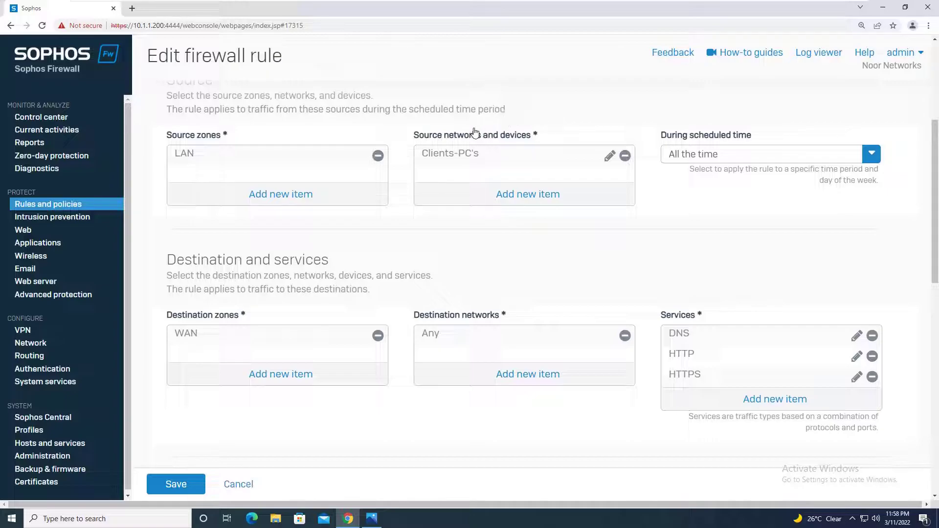
pyautogui.moveTo(460, 155)
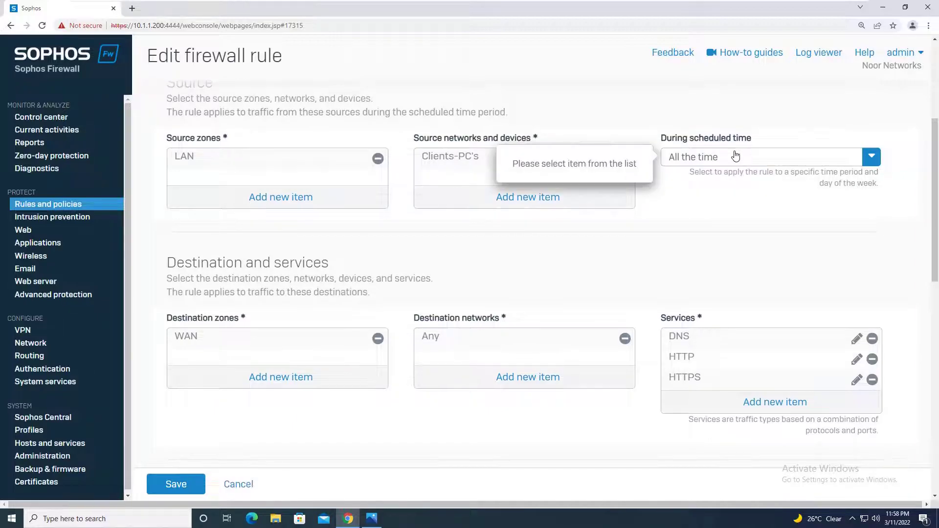
pyautogui.moveTo(935, 181); pyautogui.dragTo(933, 251)
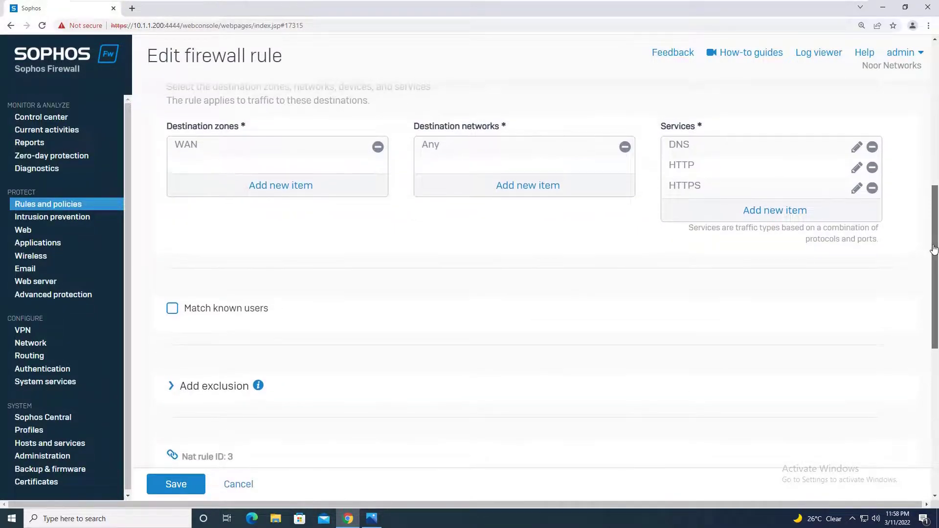
pyautogui.moveTo(934, 250); pyautogui.dragTo(936, 452)
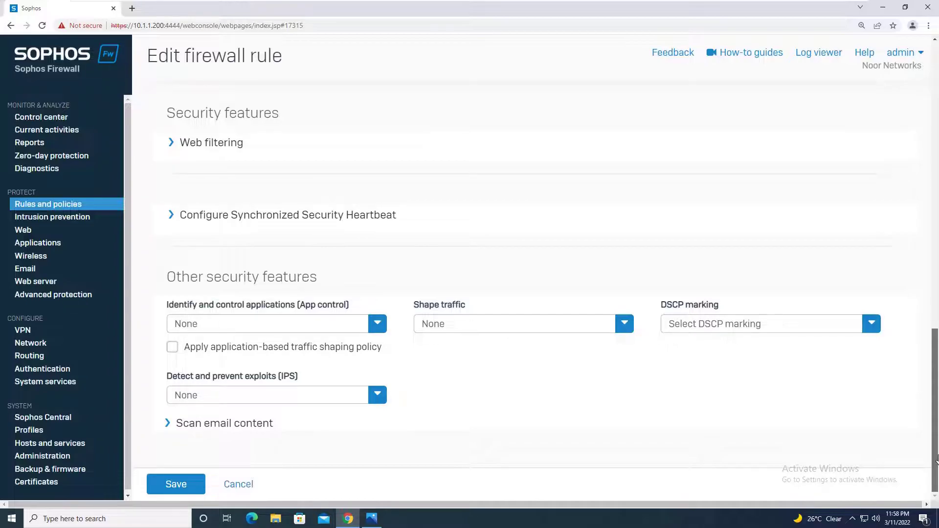
pyautogui.moveTo(933, 375); pyautogui.dragTo(931, 292)
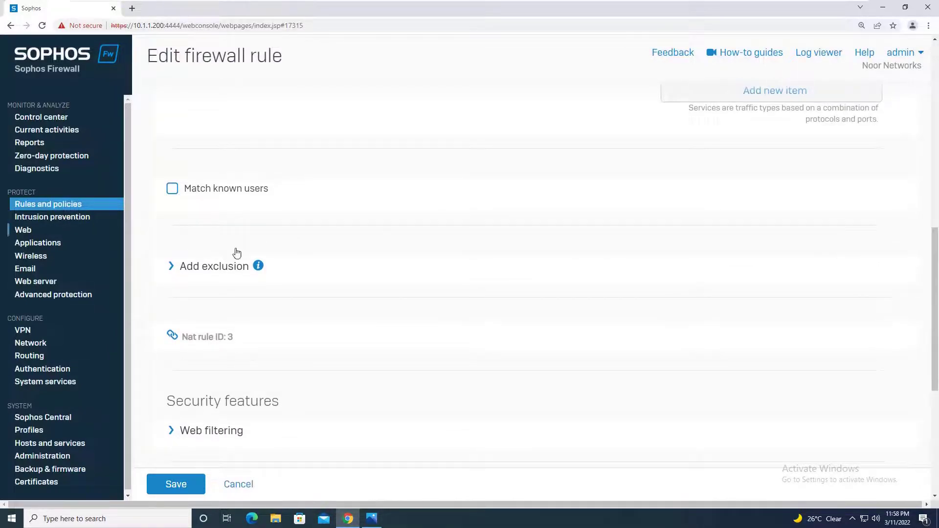
pyautogui.click(55, 211)
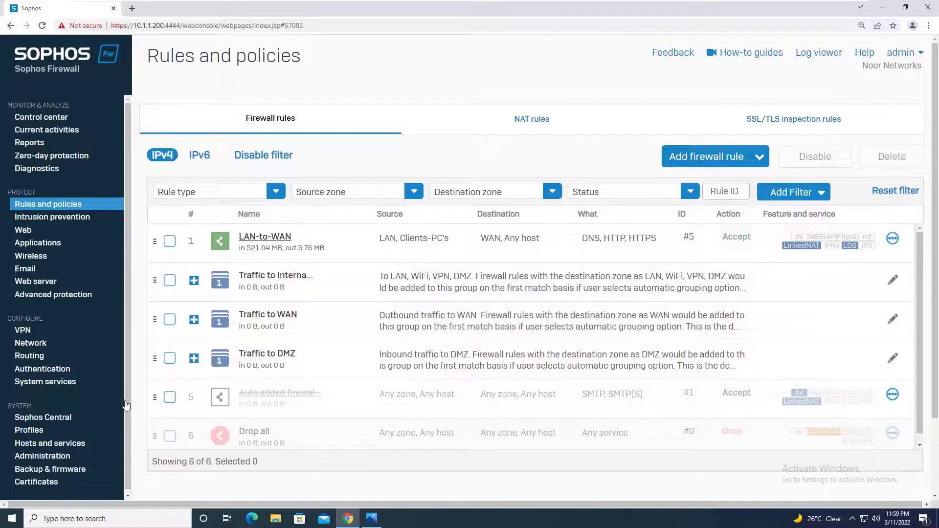
# Step: Under Authentication > Services, add AD Server beside Local for firewall authentication, apply and confirm
pyautogui.click(66, 374)
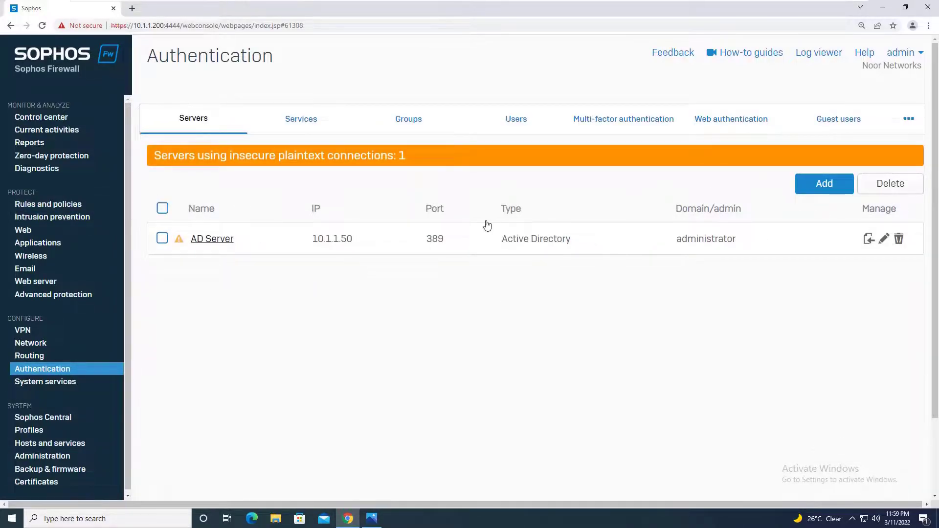
pyautogui.click(329, 124)
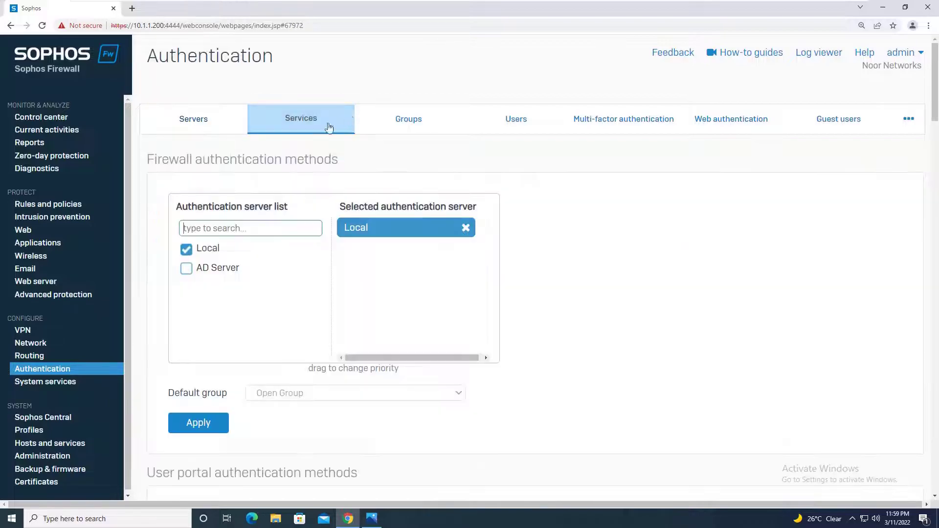
pyautogui.click(186, 271)
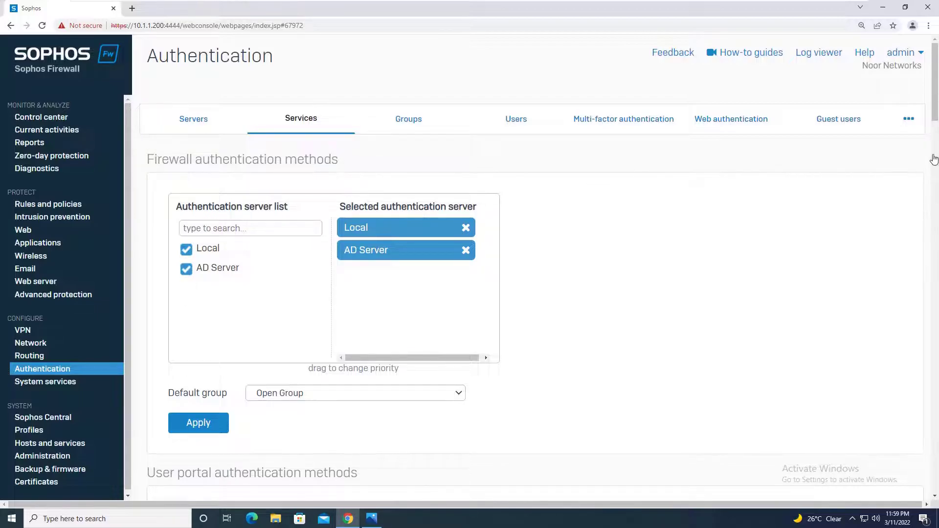
pyautogui.moveTo(933, 113); pyautogui.dragTo(936, 150)
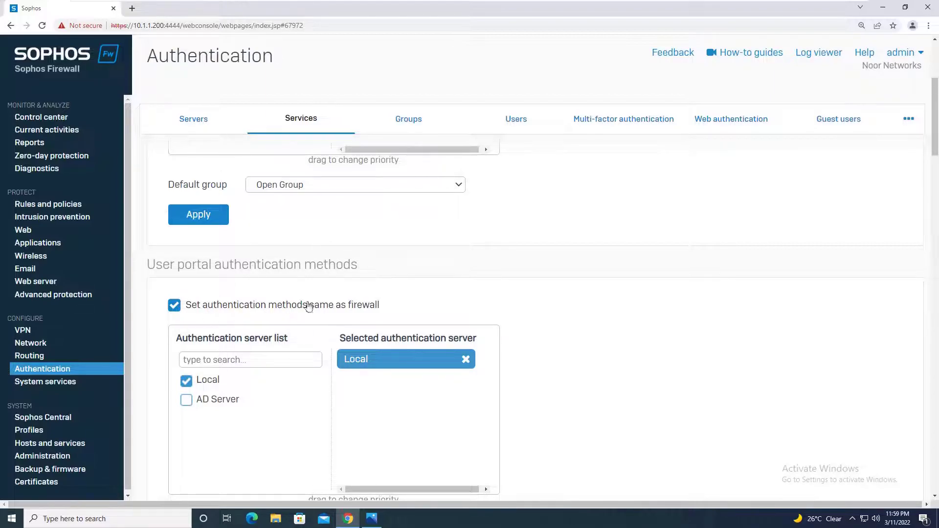
pyautogui.moveTo(935, 147); pyautogui.dragTo(935, 111)
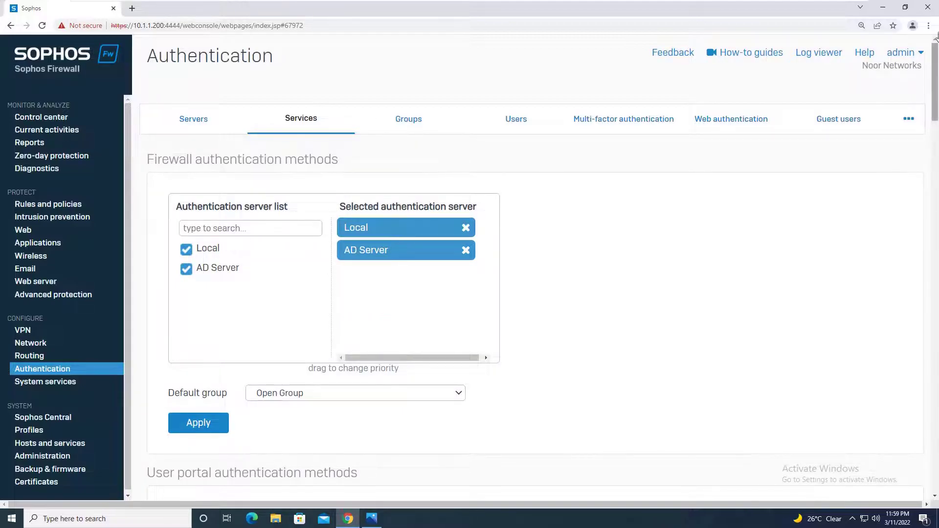
pyautogui.moveTo(935, 80)
pyautogui.mouseDown()
pyautogui.moveTo(934, 134)
pyautogui.moveTo(935, 84)
pyautogui.mouseUp()
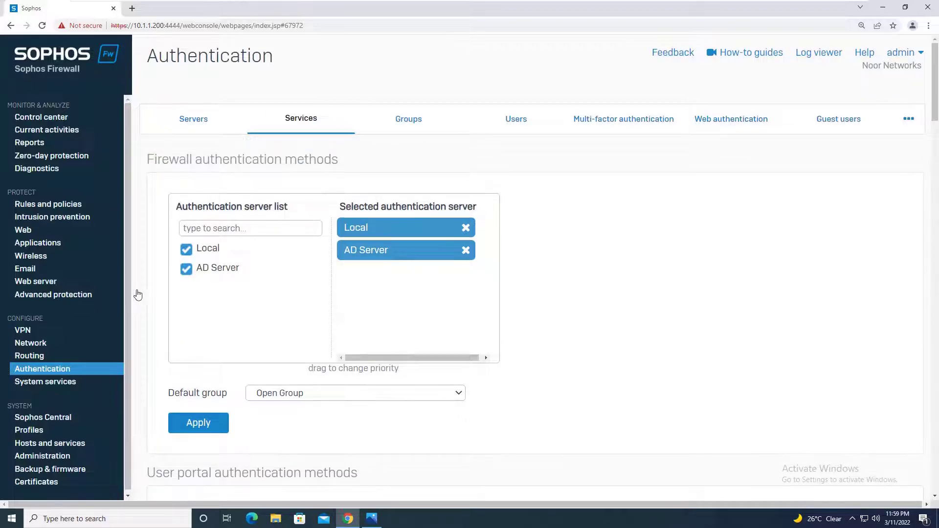
pyautogui.moveTo(935, 93); pyautogui.dragTo(934, 121)
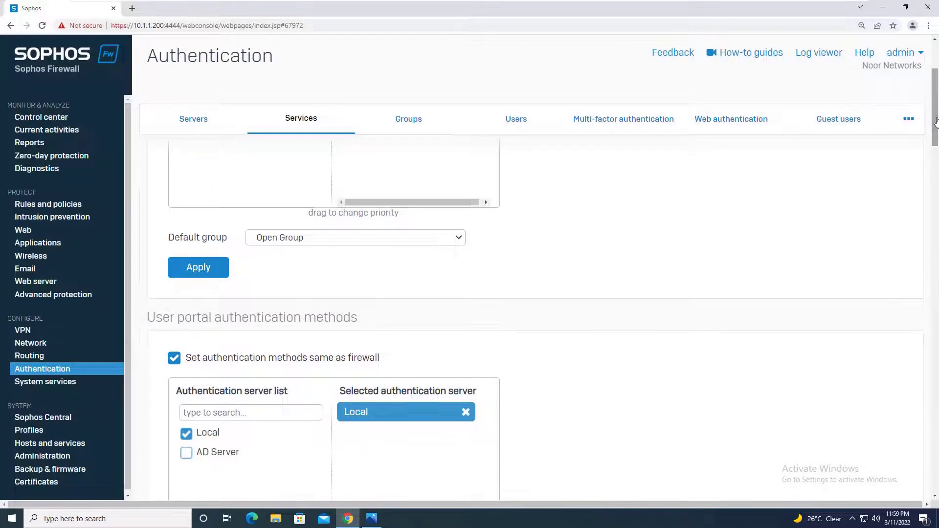
pyautogui.click(215, 277)
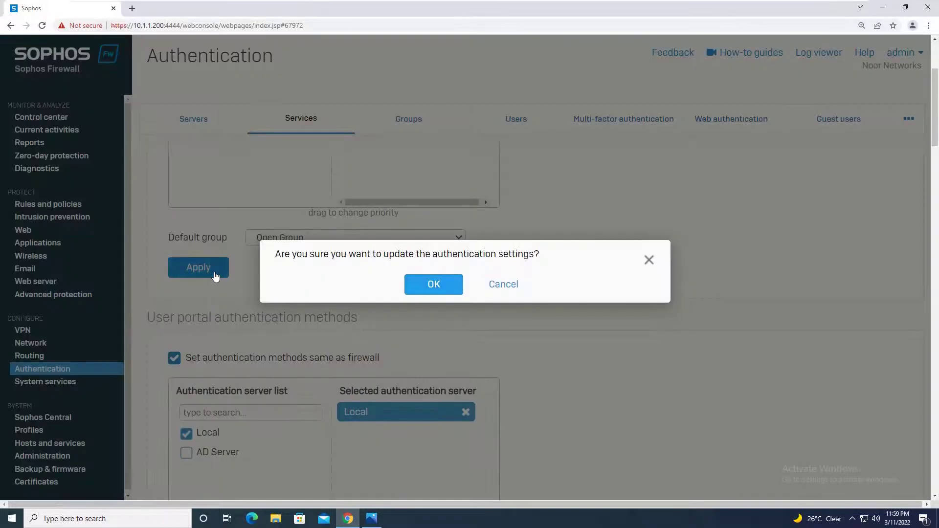
pyautogui.click(432, 286)
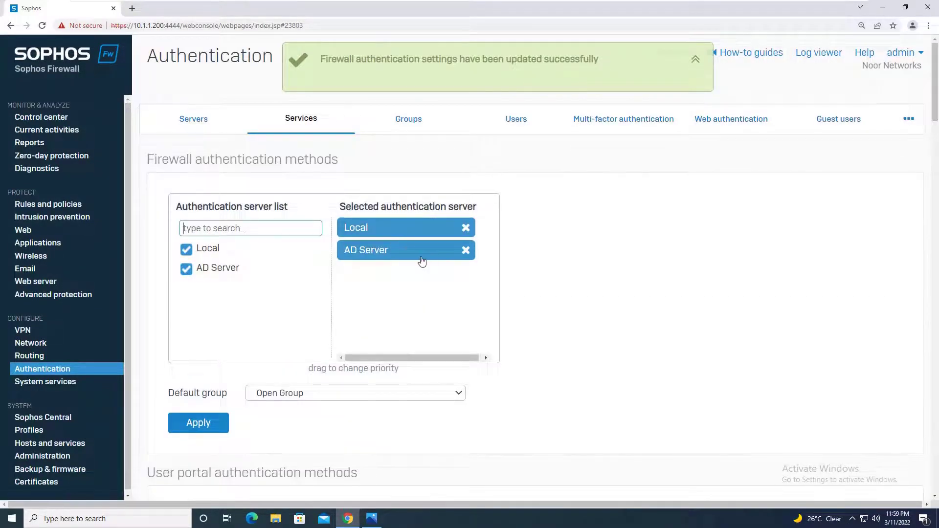
pyautogui.moveTo(935, 110); pyautogui.dragTo(935, 145)
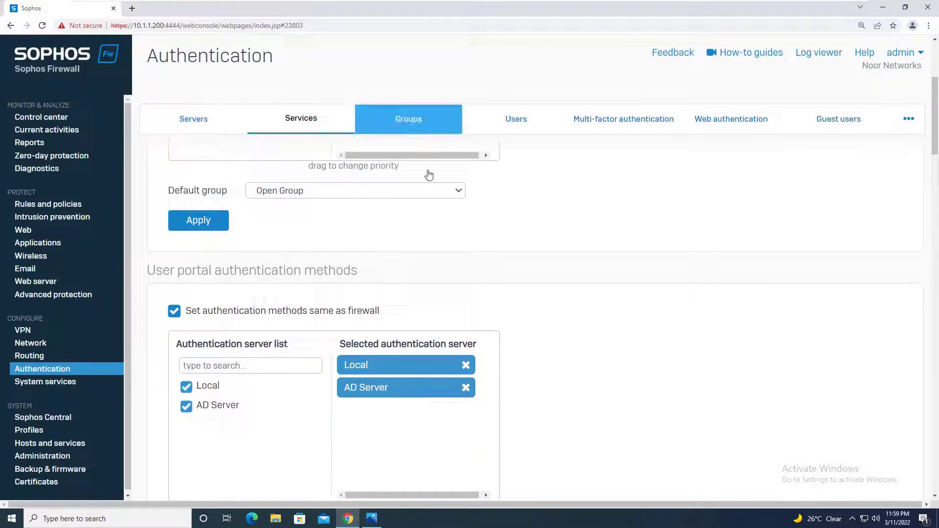
pyautogui.moveTo(934, 133); pyautogui.dragTo(932, 208)
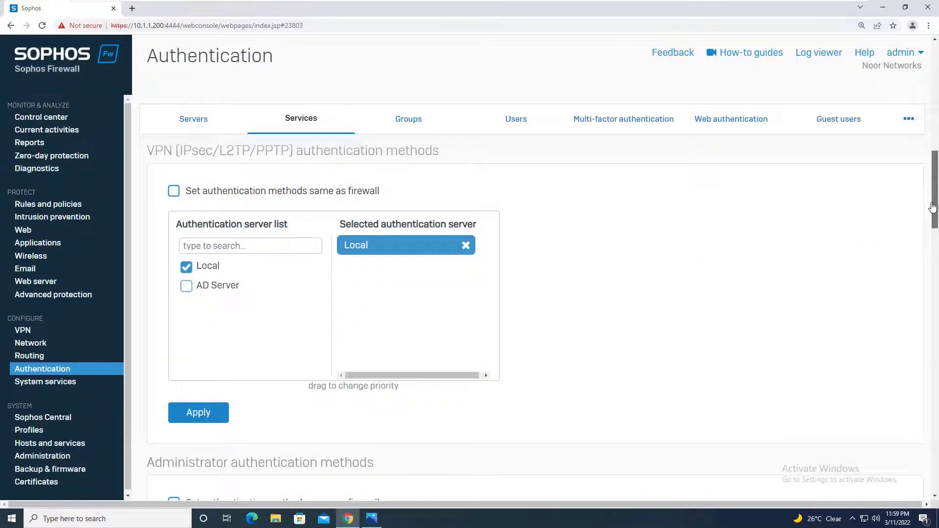
pyautogui.moveTo(933, 208); pyautogui.dragTo(933, 204)
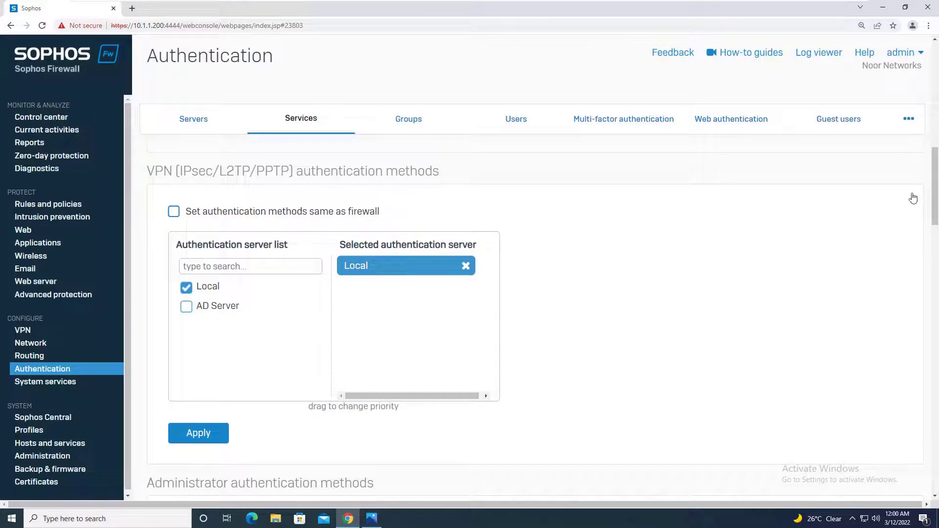
pyautogui.moveTo(934, 202); pyautogui.dragTo(935, 494)
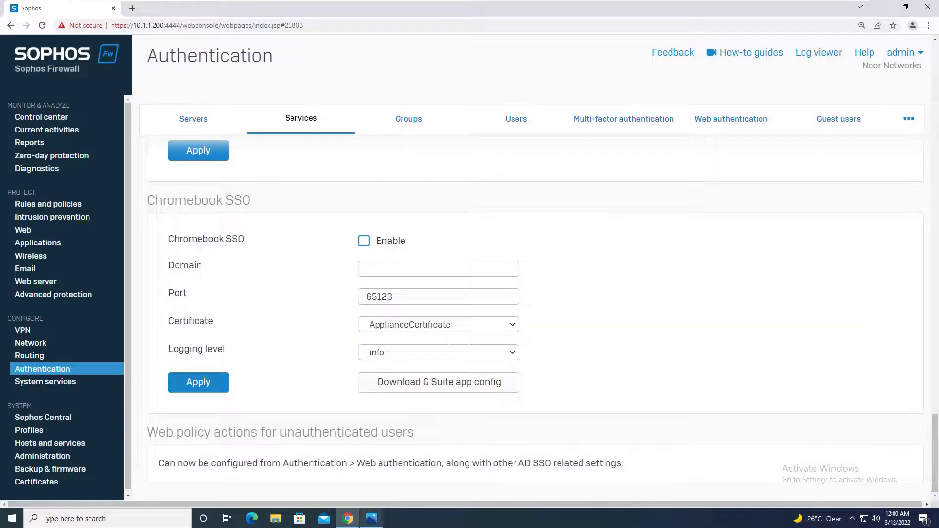
# Step: Restore the Sophos LAB.PNG diagram in Photos from the taskbar
pyautogui.moveTo(371, 518)
pyautogui.click(371, 520)
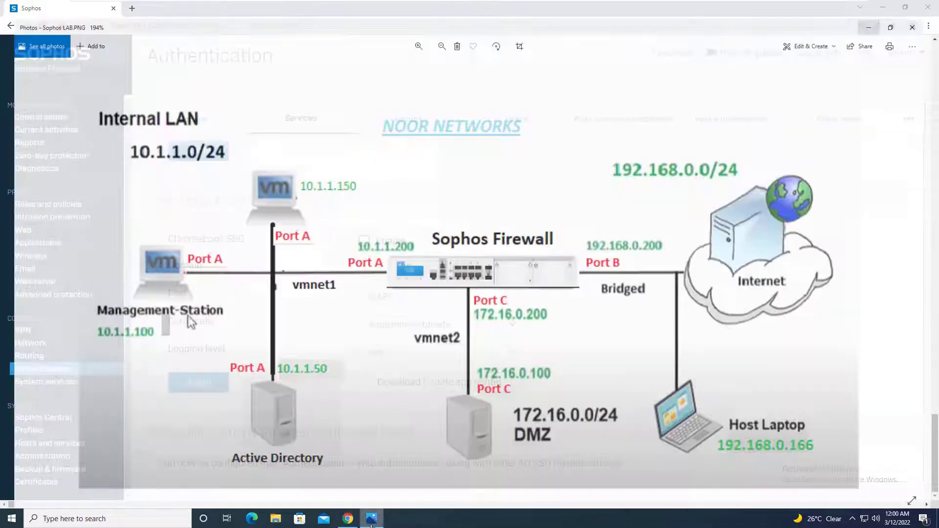
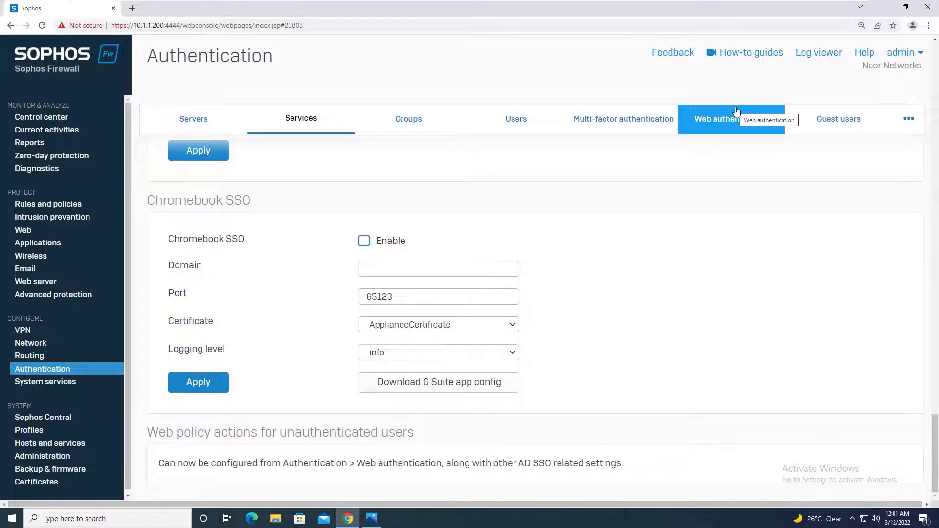
# Step: View the Web authentication tab, showing Kerberos & NTLM AD SSO and the captive portal link
pyautogui.click(734, 128)
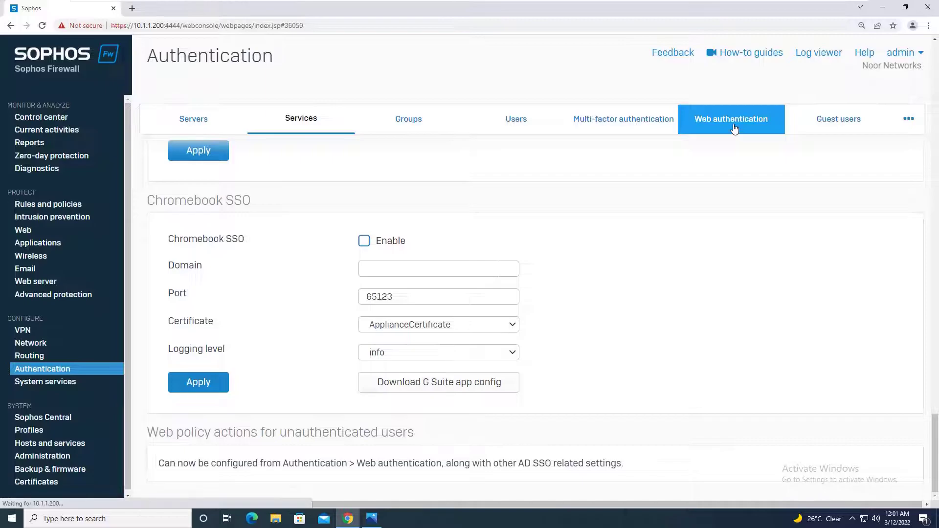
pyautogui.click(289, 123)
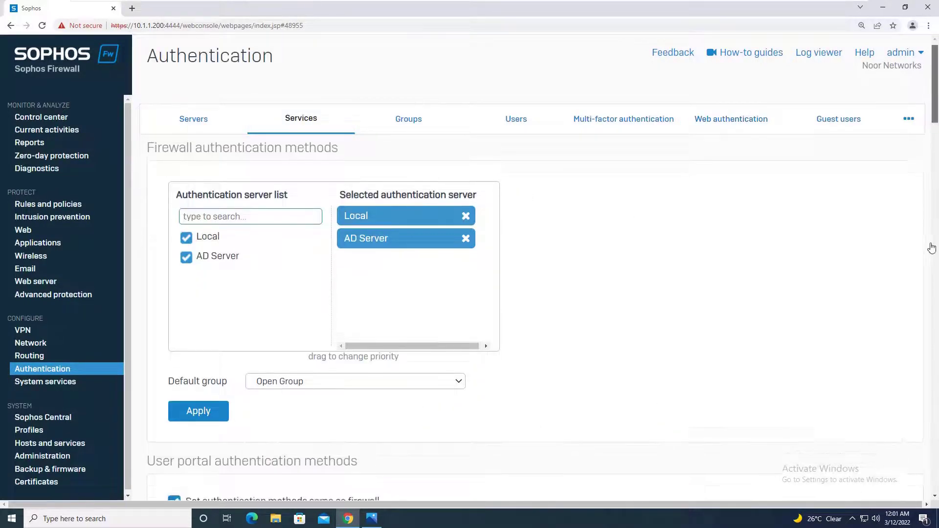
pyautogui.moveTo(931, 248); pyautogui.dragTo(935, 506)
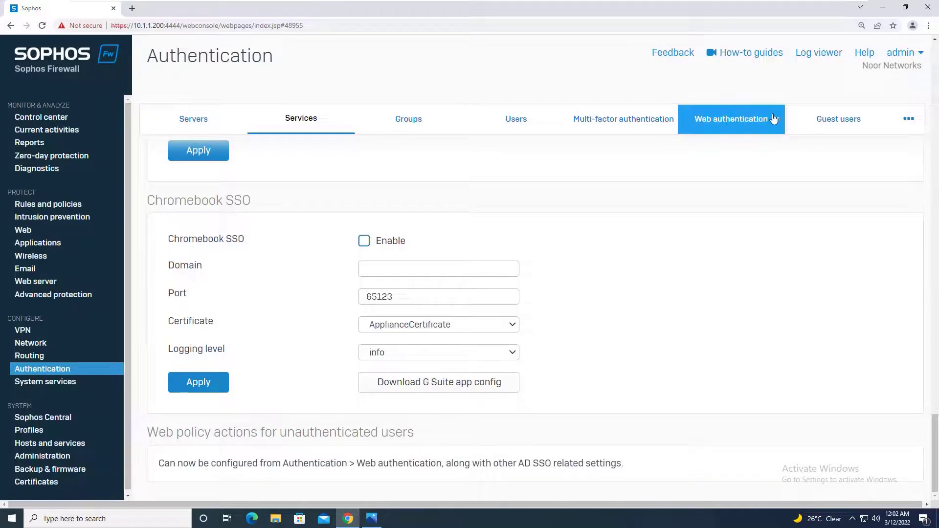
pyautogui.click(747, 122)
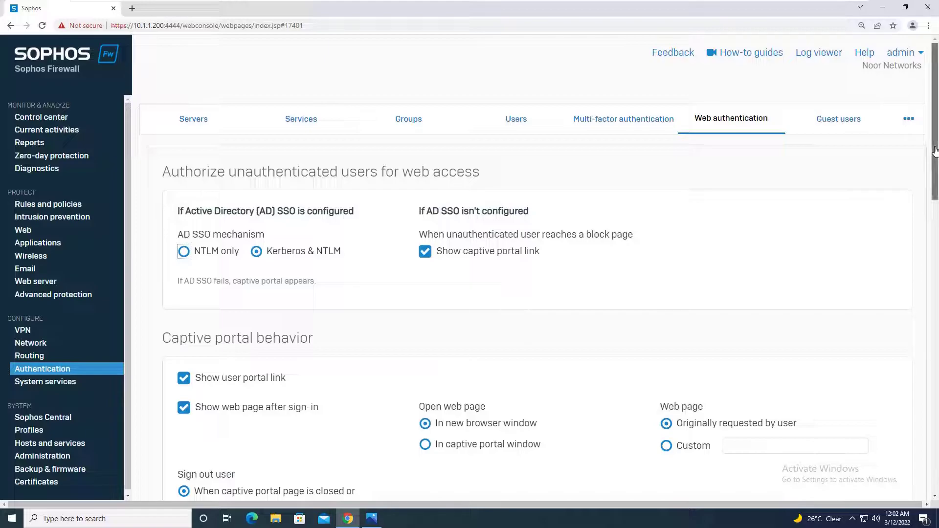
pyautogui.moveTo(935, 152); pyautogui.dragTo(932, 201)
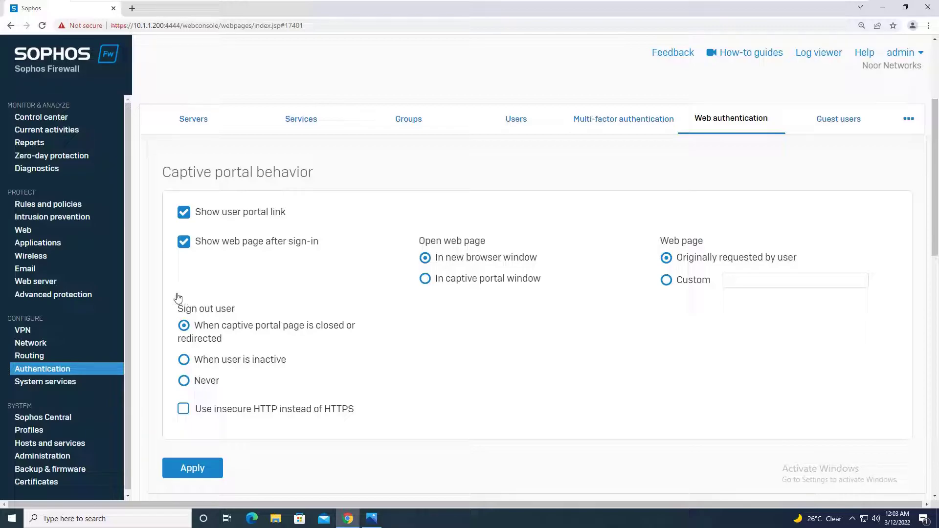
pyautogui.click(183, 361)
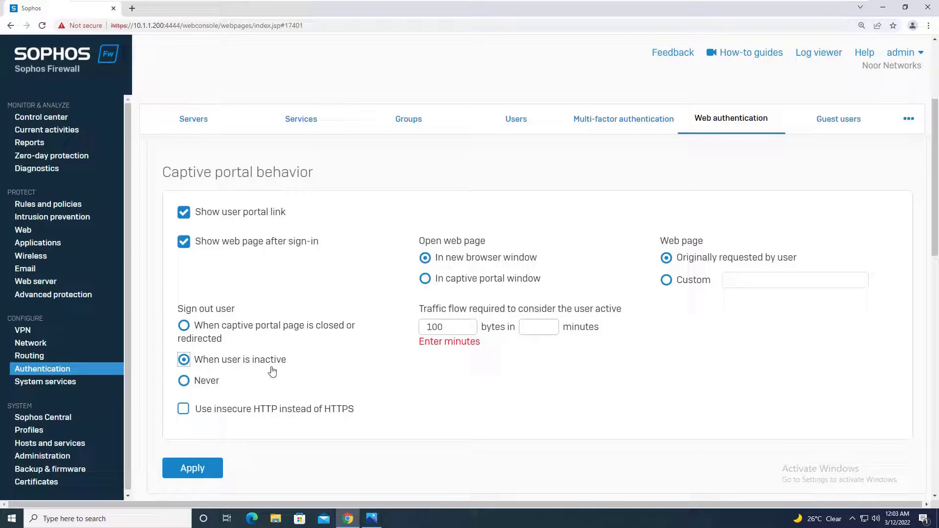
pyautogui.click(186, 382)
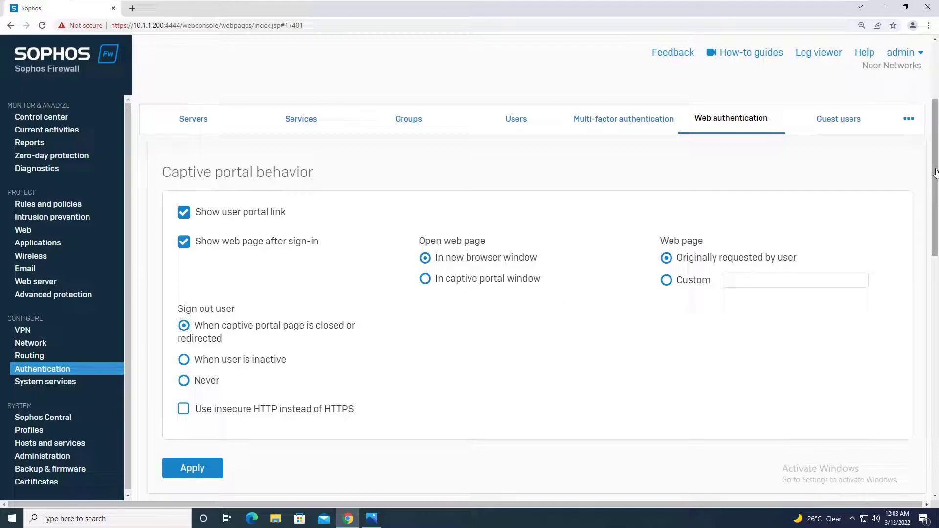
pyautogui.moveTo(935, 172); pyautogui.dragTo(934, 413)
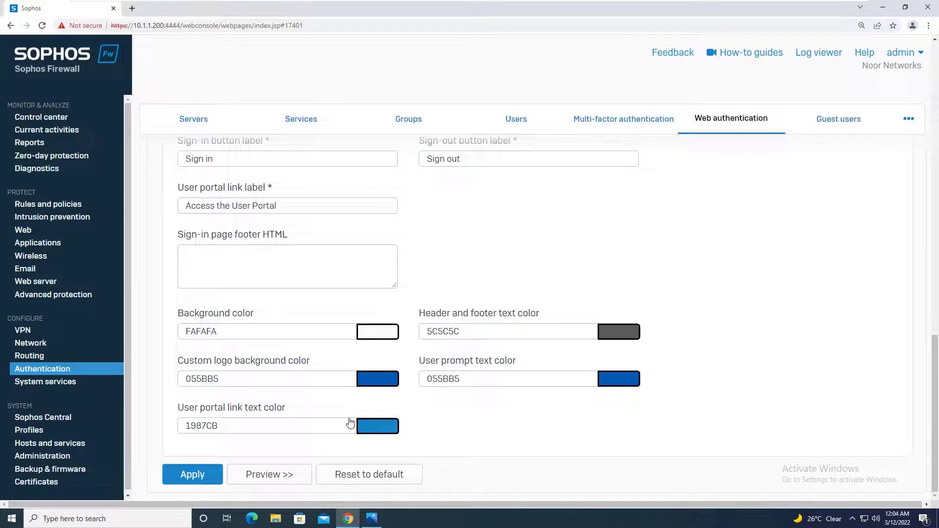
pyautogui.click(252, 475)
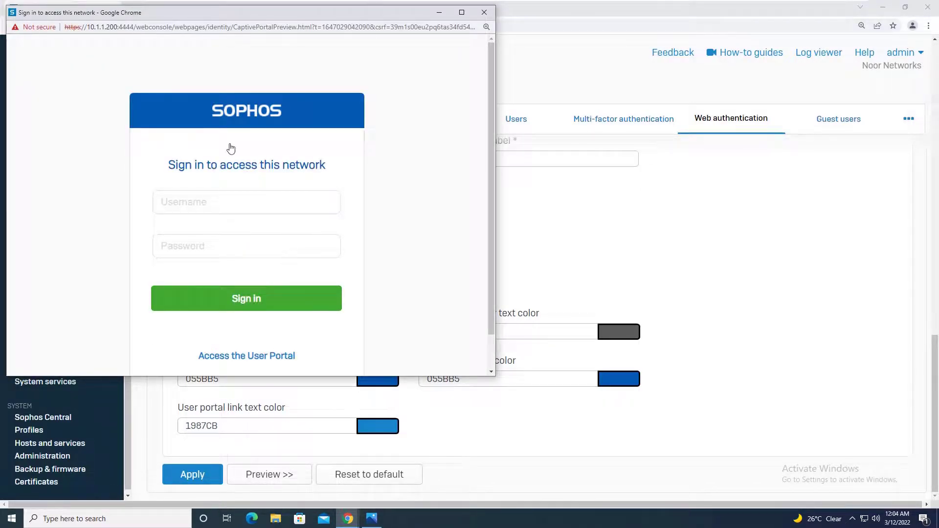
# Step: Close the captive portal preview, review the appearance settings, then go to Administration licensing
pyautogui.click(484, 16)
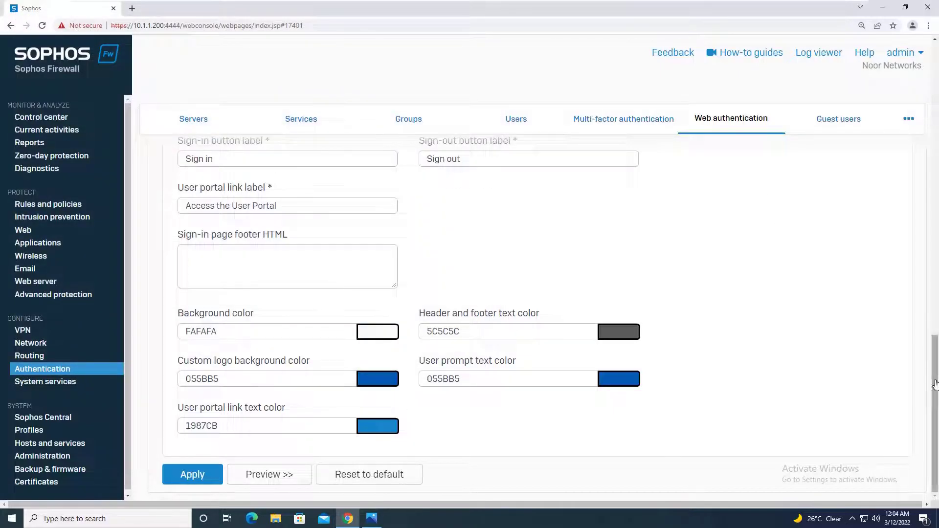
pyautogui.scroll(2, 931, 334)
pyautogui.scroll(5, 930, 334)
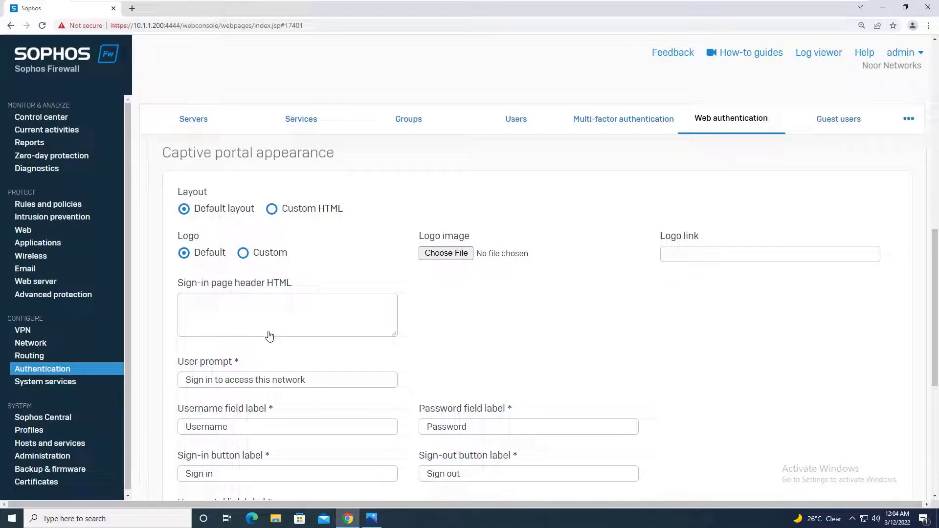
pyautogui.moveTo(928, 256); pyautogui.dragTo(926, 340)
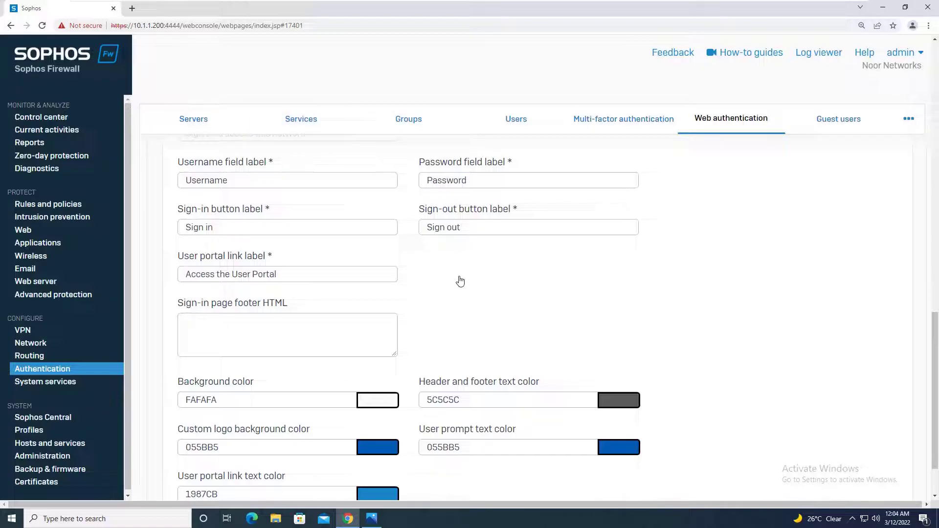
pyautogui.click(71, 459)
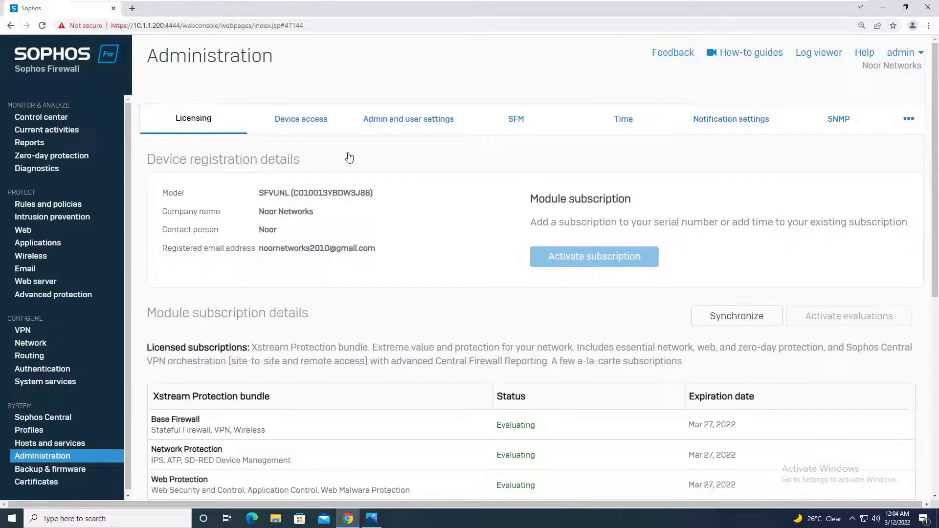
# Step: Check the Device access services allowed per zone, then return to the IPv4 firewall rules list
pyautogui.click(334, 128)
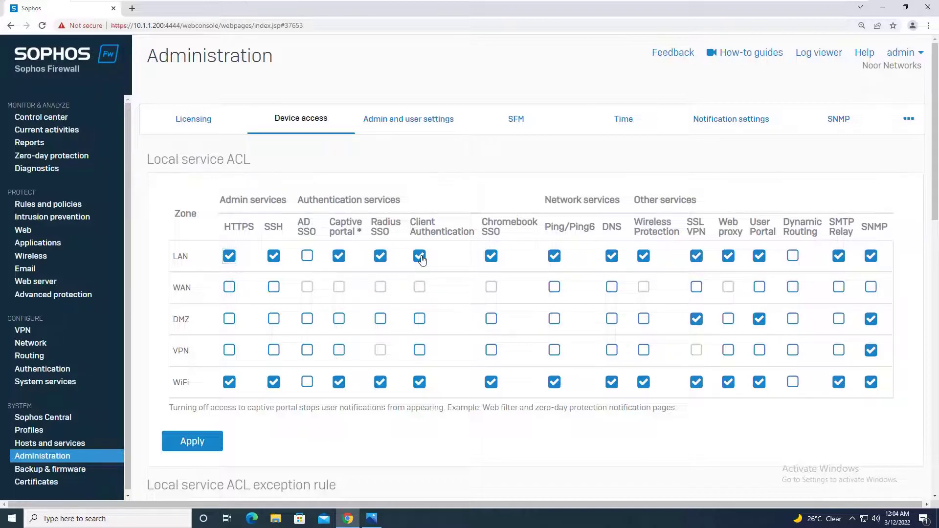
pyautogui.click(82, 208)
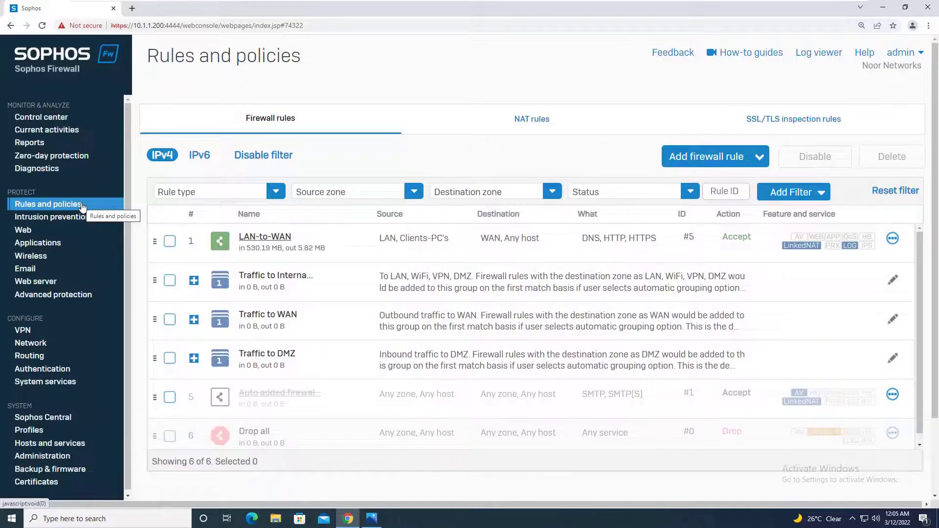
# Step: Set the LAN-to-WAN rule to match known users (Any) and use web authentication for unknown users
pyautogui.click(265, 240)
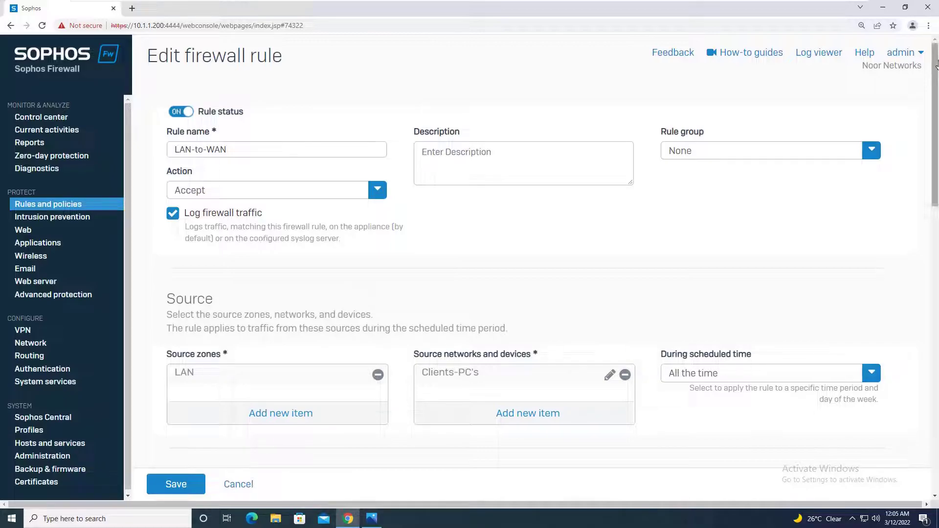
pyautogui.moveTo(935, 112); pyautogui.dragTo(924, 209)
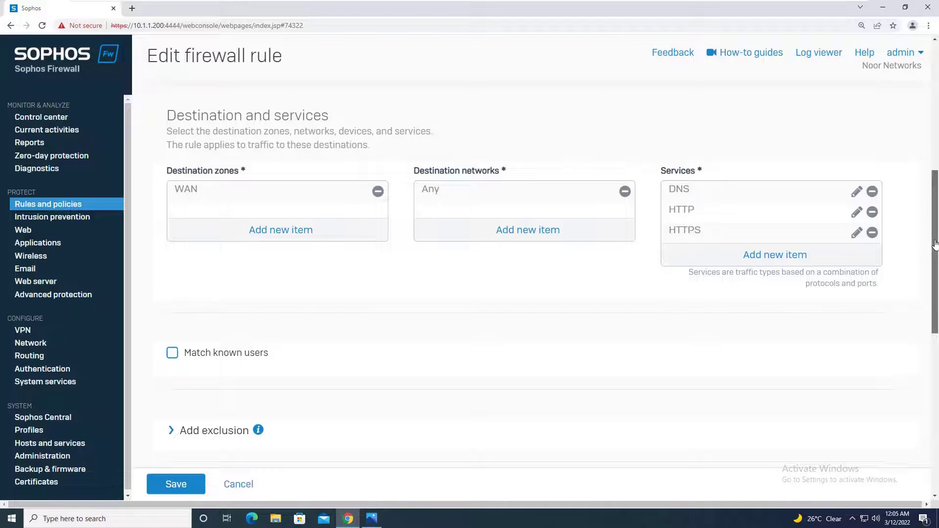
pyautogui.moveTo(935, 243); pyautogui.dragTo(936, 278)
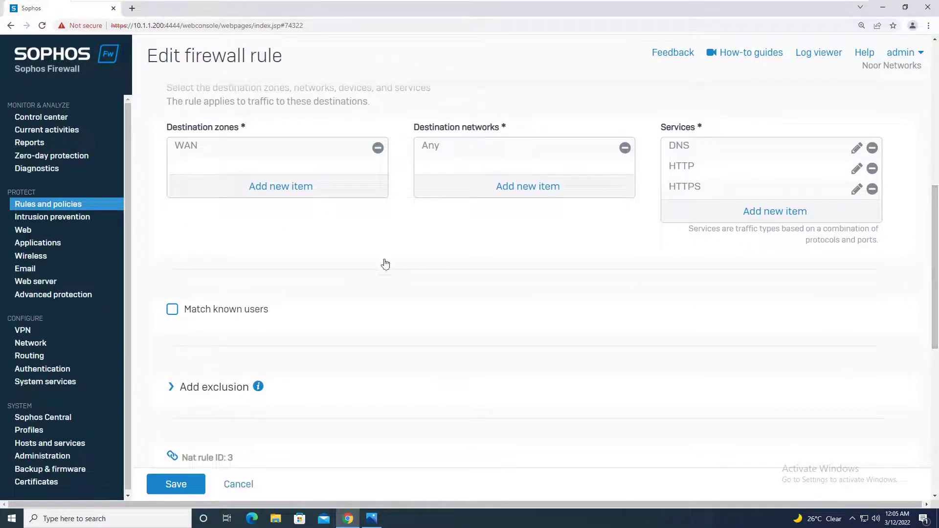
pyautogui.click(172, 310)
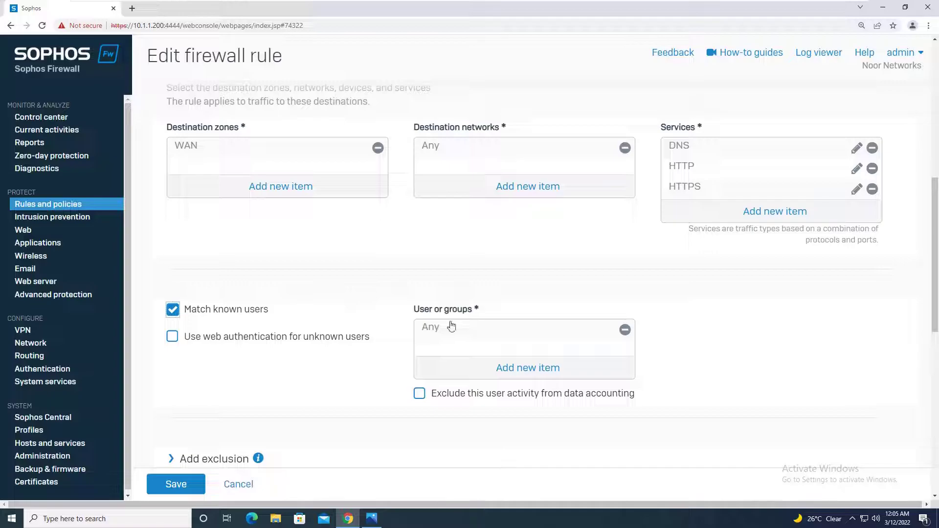
pyautogui.click(535, 374)
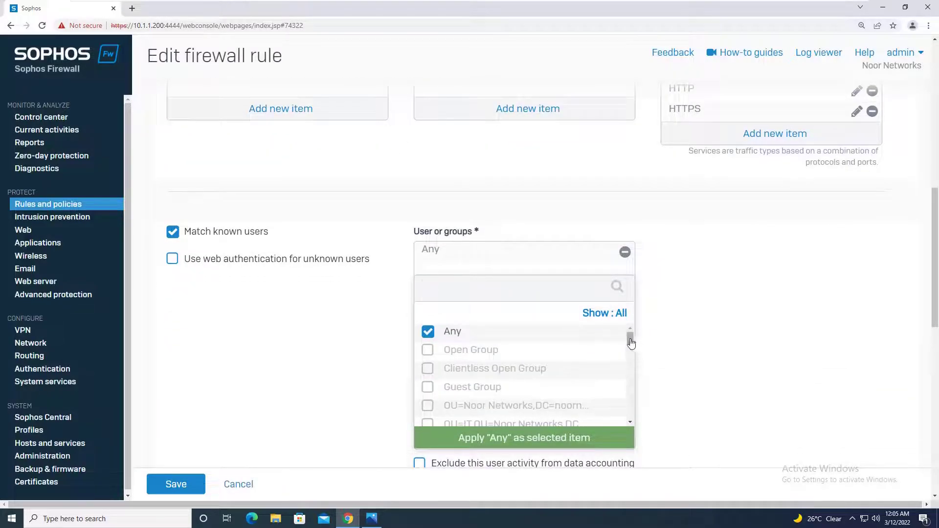
pyautogui.scroll(-1, 630, 365)
pyautogui.moveTo(629, 365); pyautogui.dragTo(626, 419)
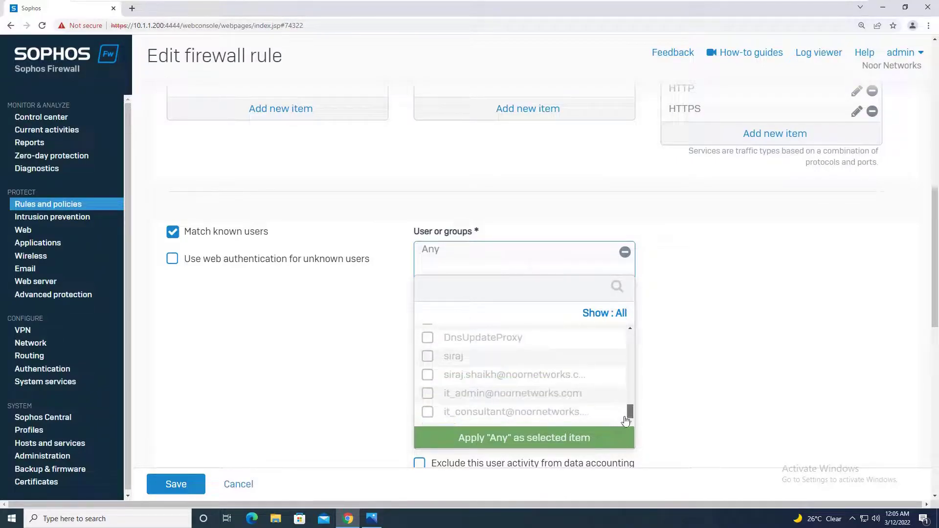
pyautogui.click(675, 311)
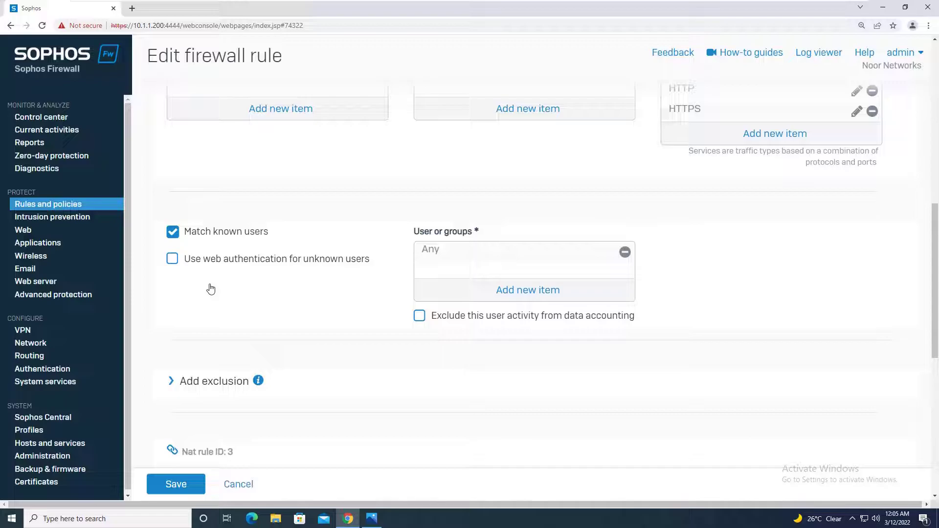
pyautogui.click(173, 259)
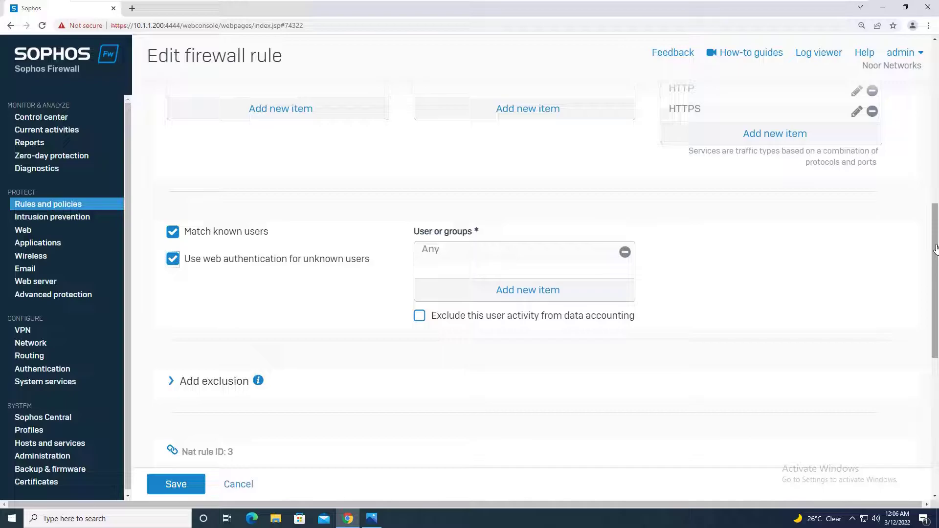
pyautogui.moveTo(935, 249); pyautogui.dragTo(935, 262)
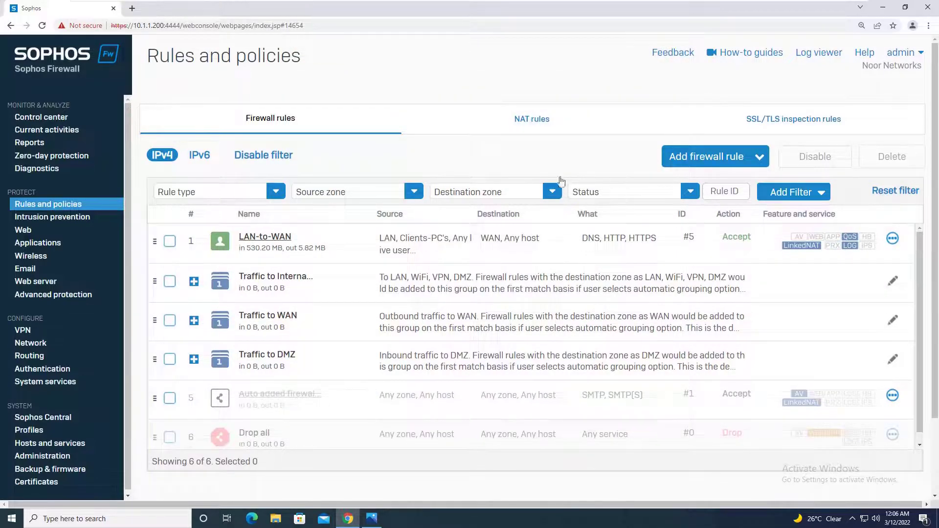
pyautogui.click(928, 26)
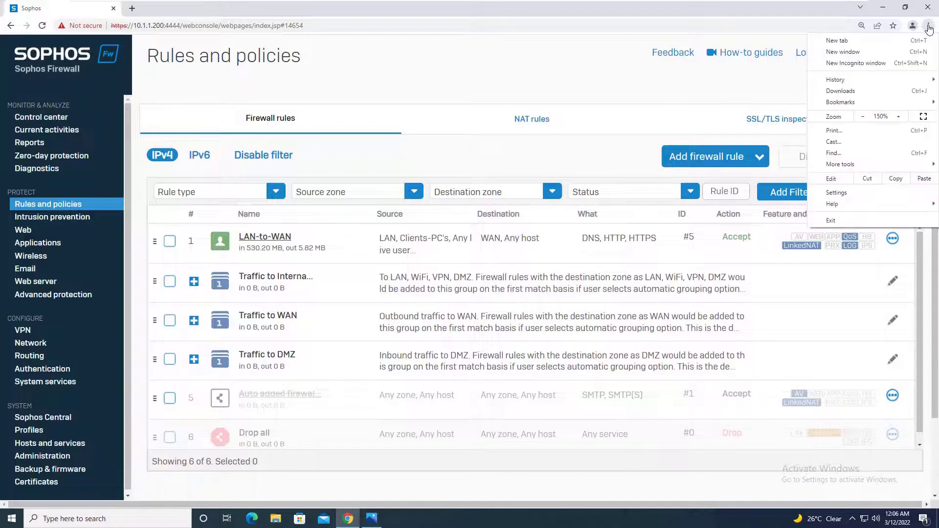
# Step: Search google in a new incognito window to be redirected to the captive portal sign-in
pyautogui.click(864, 65)
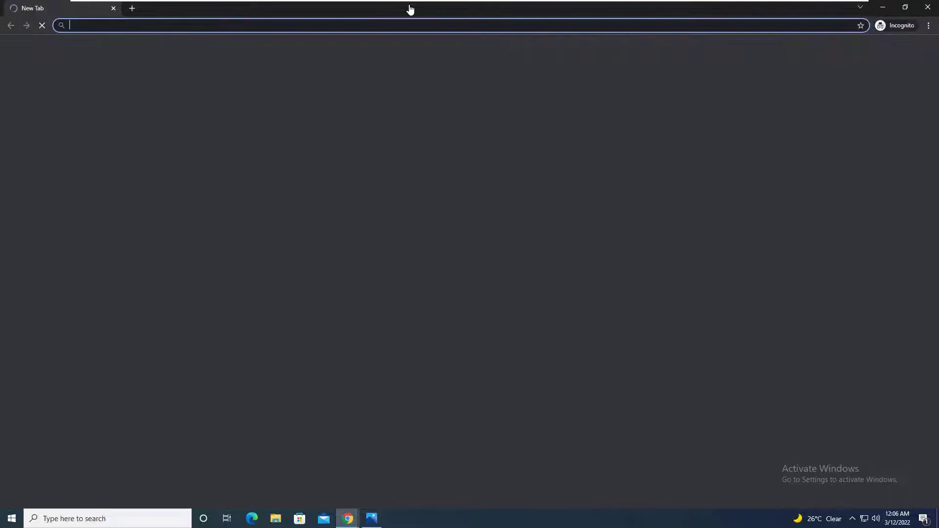
pyautogui.write('google')
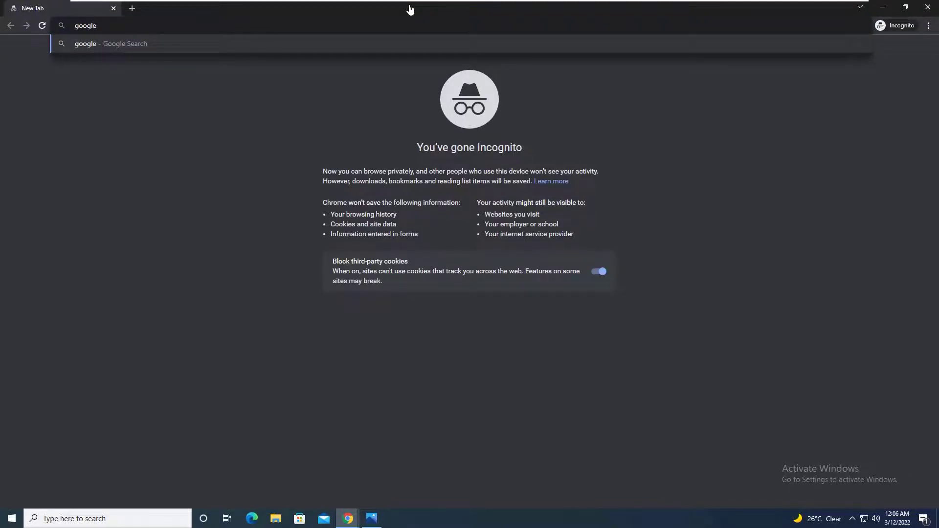
pyautogui.press('Return')
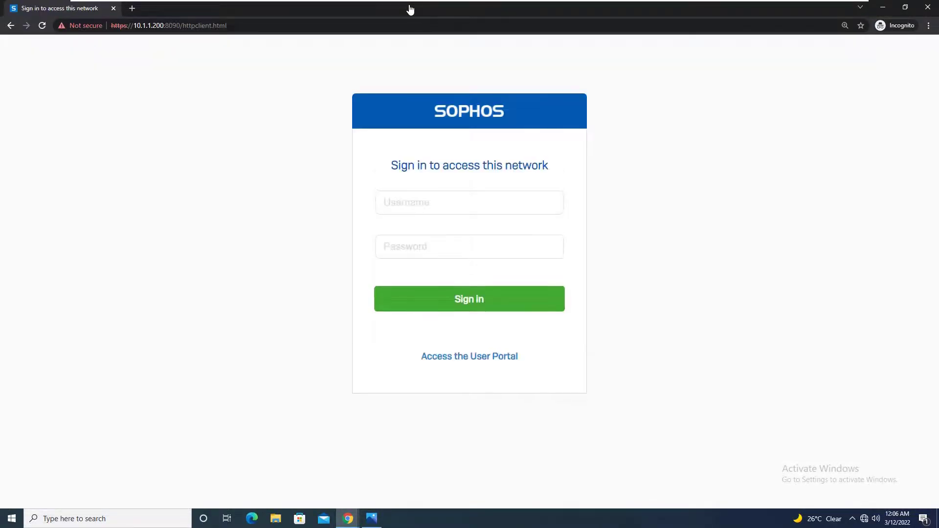
# Step: Enter the IT admin username on the portal, then switch to the AD-Server machine
pyautogui.click(449, 207)
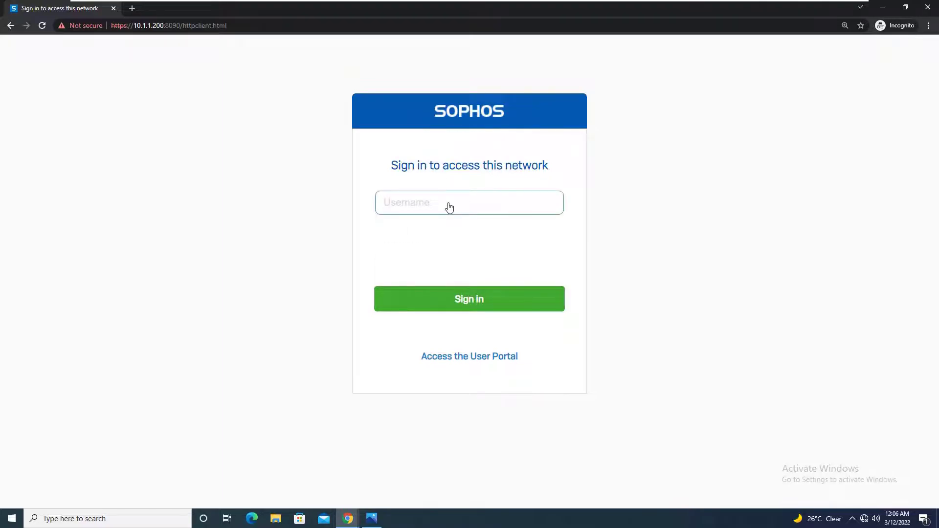
pyautogui.write('it_admin')
pyautogui.press('Tab')
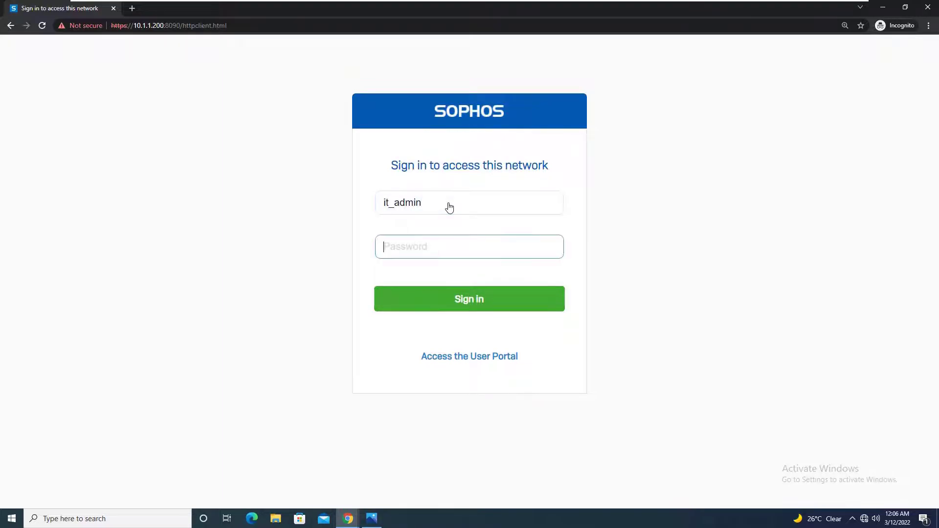
pyautogui.moveTo(716, 3)
pyautogui.click(676, 11)
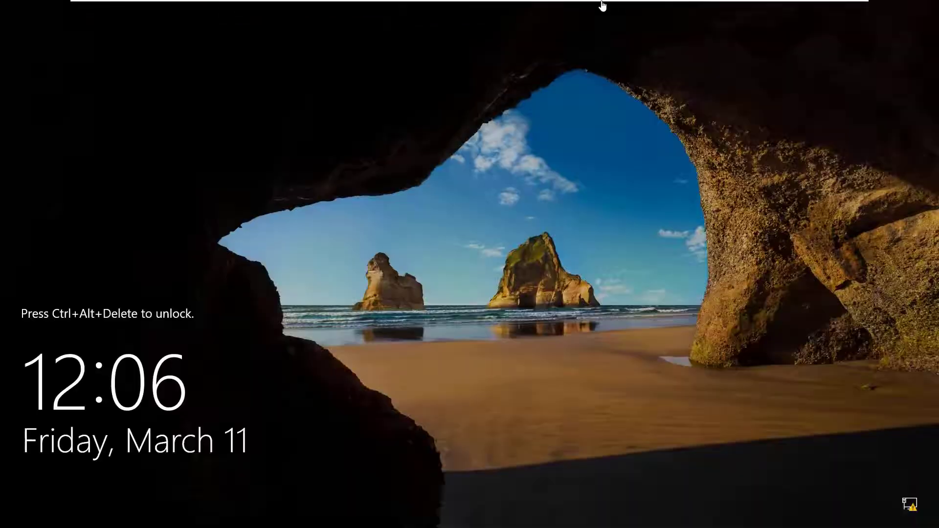
# Step: Unlock the AD server with Ctrl+Alt+Del and the administrator password
pyautogui.moveTo(604, 3)
pyautogui.rightClick(688, 11)
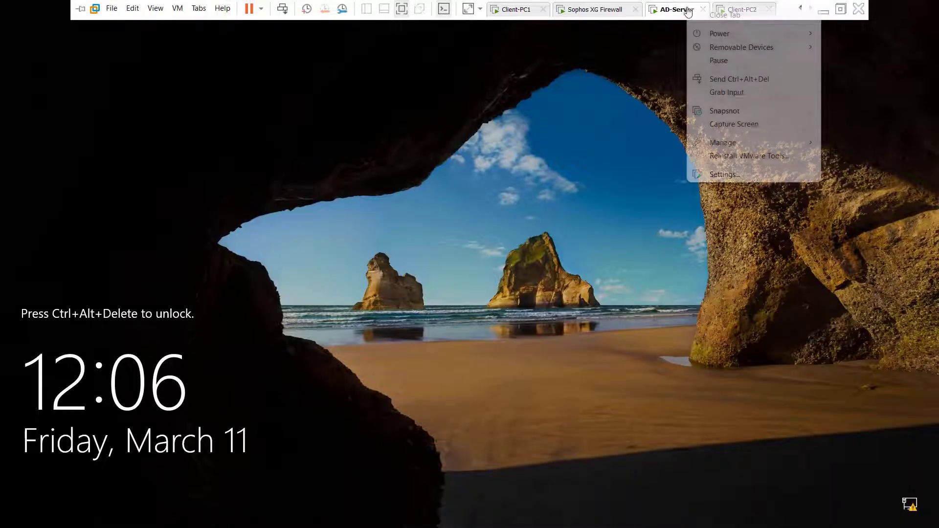
pyautogui.click(726, 80)
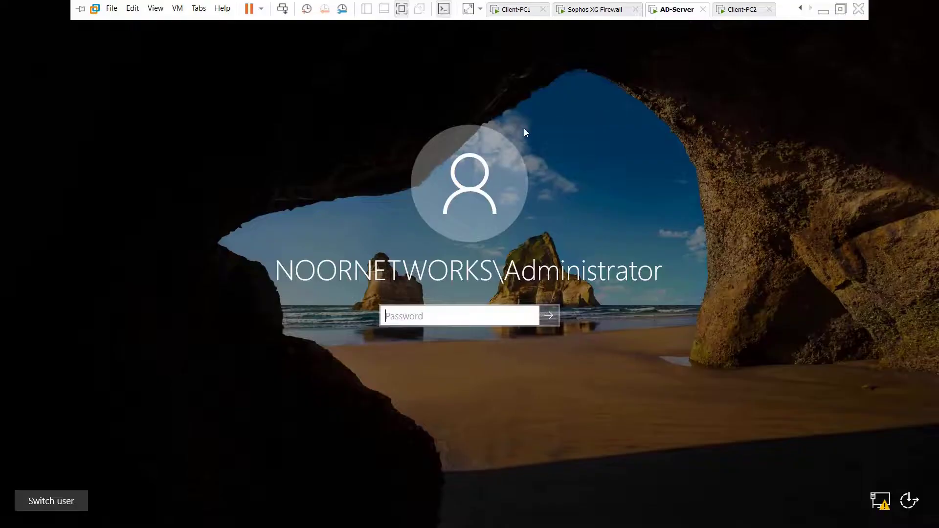
pyautogui.write('********')
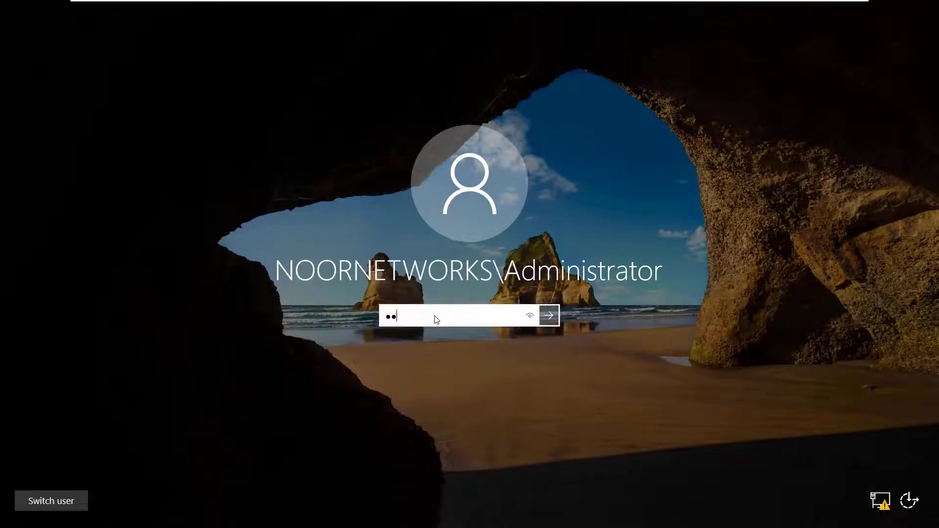
pyautogui.press('Return')
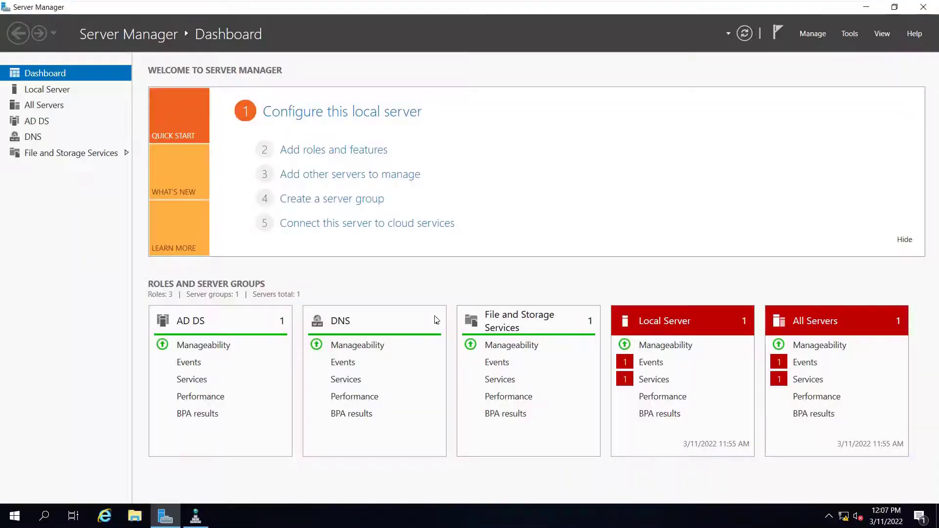
# Step: Open Active Directory Users and Computers from Tools and select the IT Admin account
pyautogui.click(852, 34)
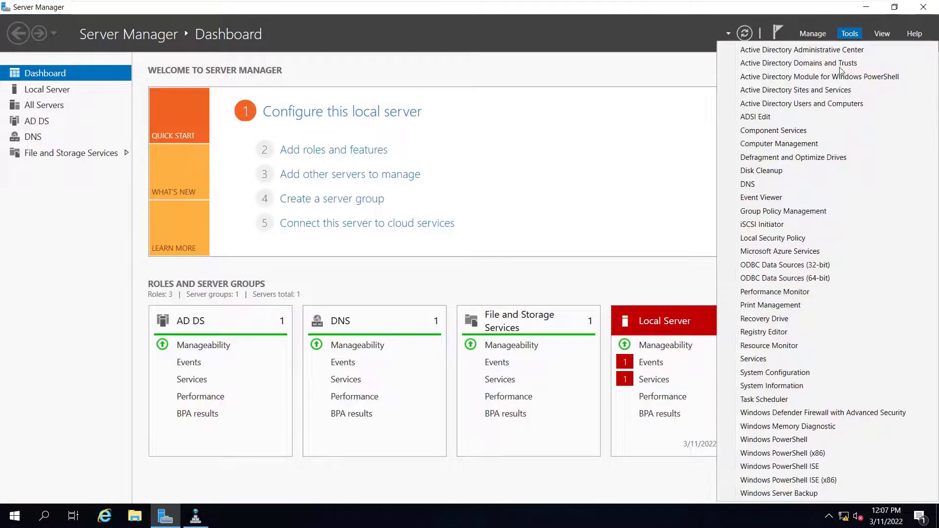
pyautogui.click(826, 109)
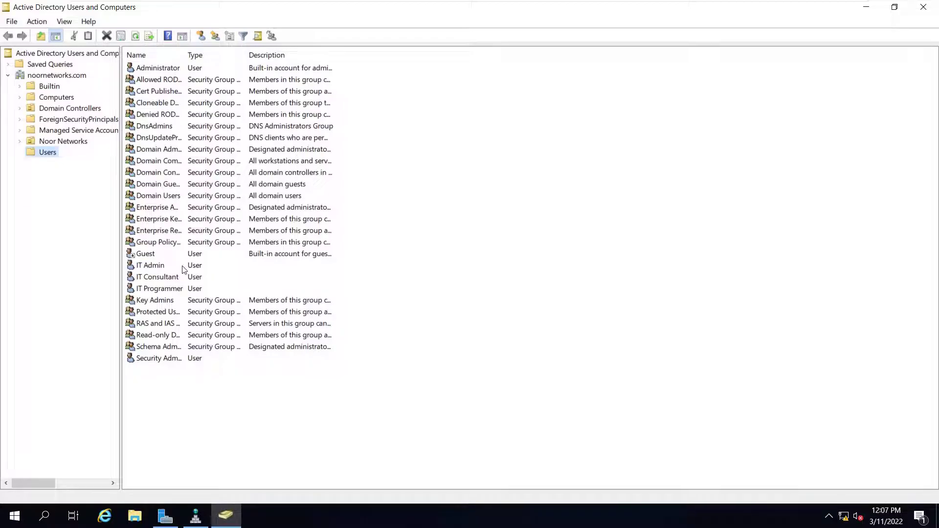
pyautogui.click(184, 267)
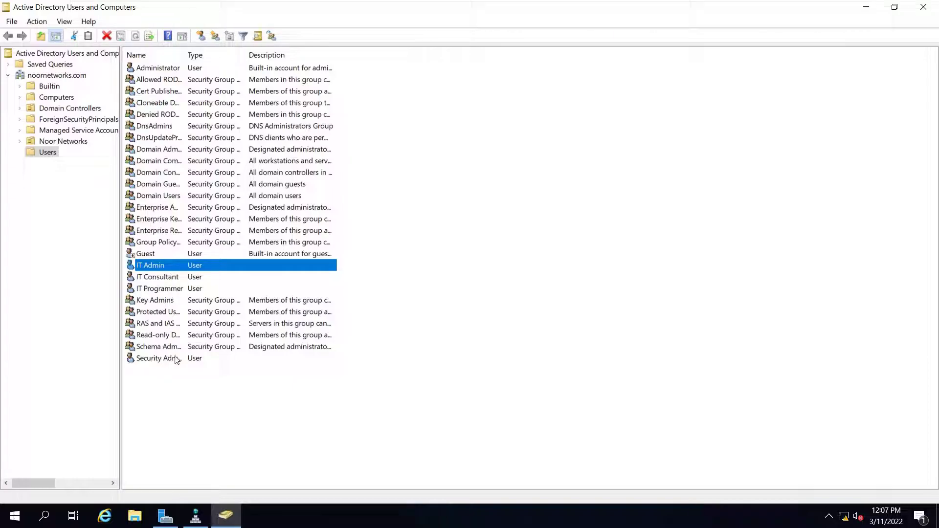
# Step: Back on Client-PC1, sign in to the captive portal with the IT admin password
pyautogui.moveTo(601, 14)
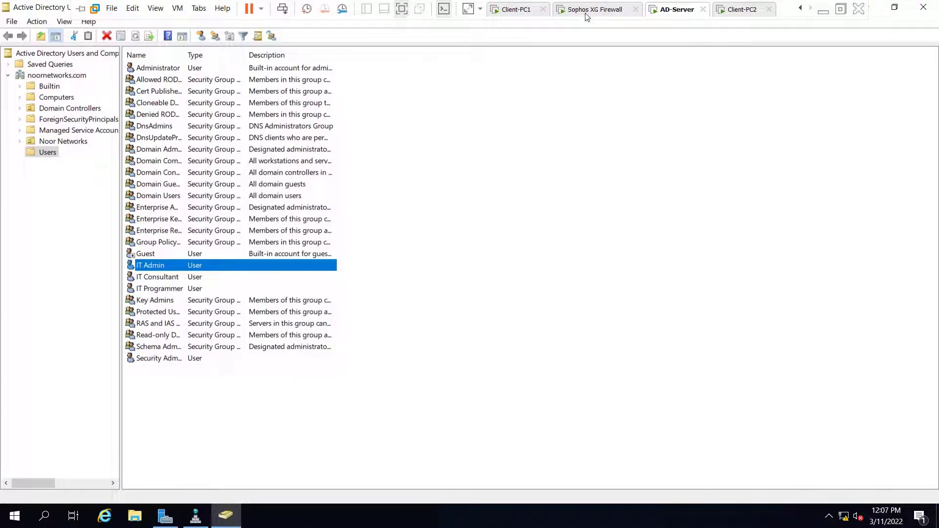
pyautogui.click(526, 10)
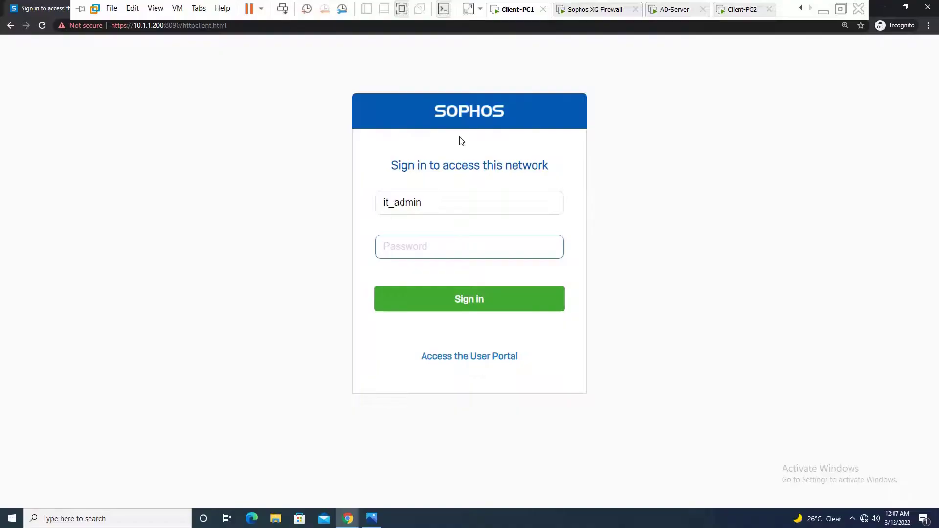
pyautogui.write('••')
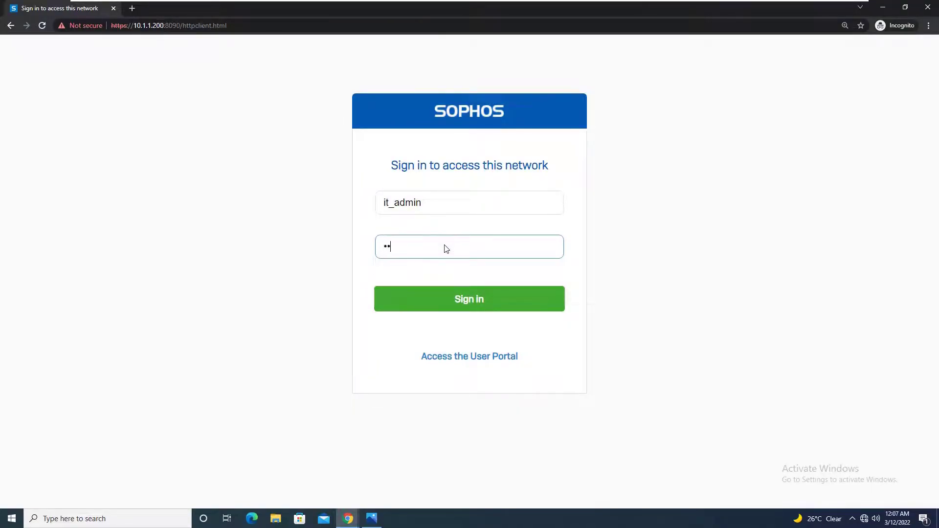
pyautogui.write('••••••')
pyautogui.press('Return')
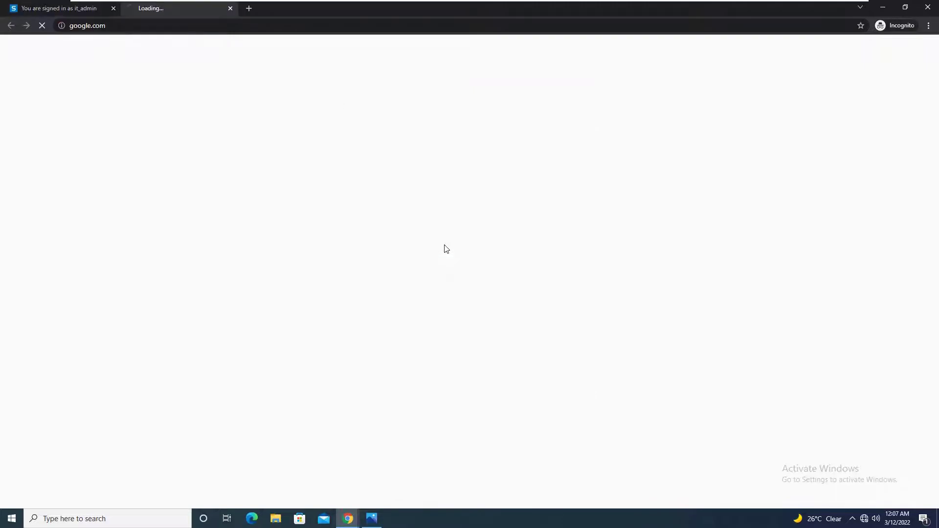
# Step: Load yahoo.com in the Google tab, return to the confirmation page, then switch to Client-PC2
pyautogui.click(71, 9)
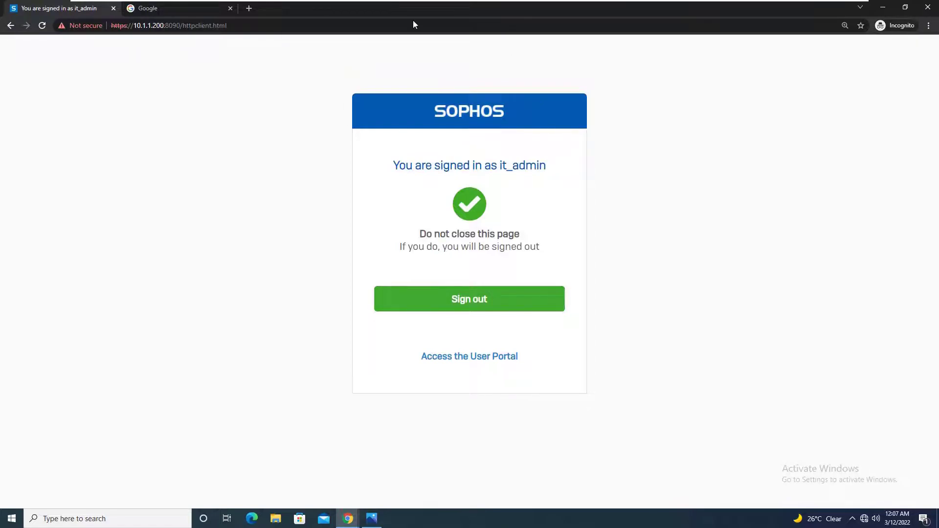
pyautogui.click(178, 11)
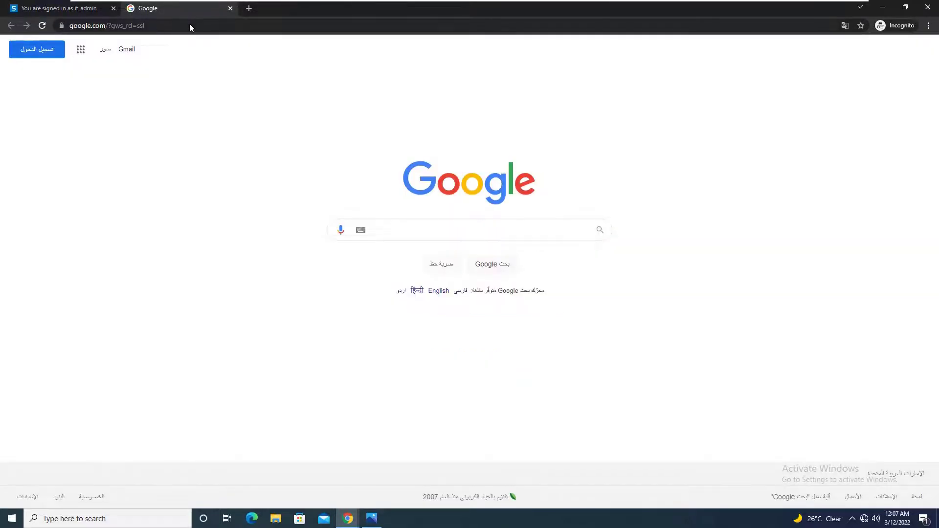
pyautogui.click(189, 25)
pyautogui.write('yahoo')
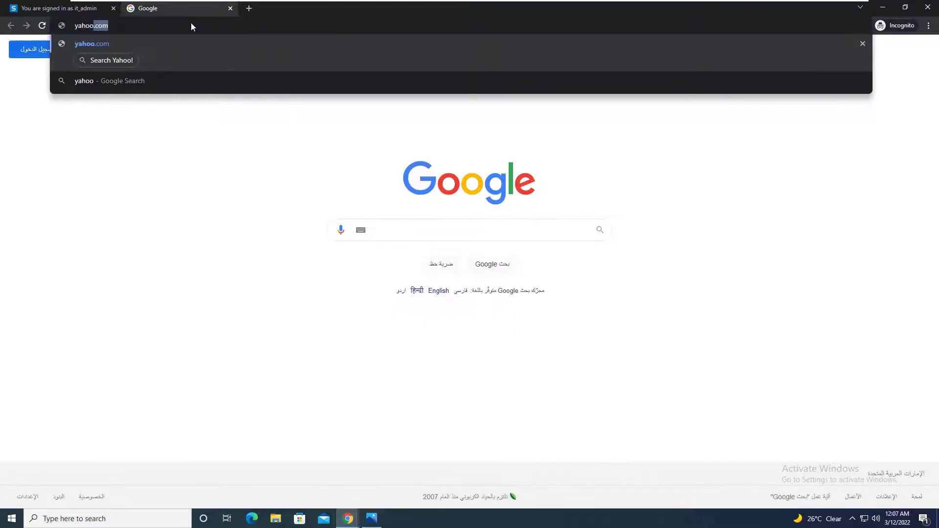
pyautogui.press('Return')
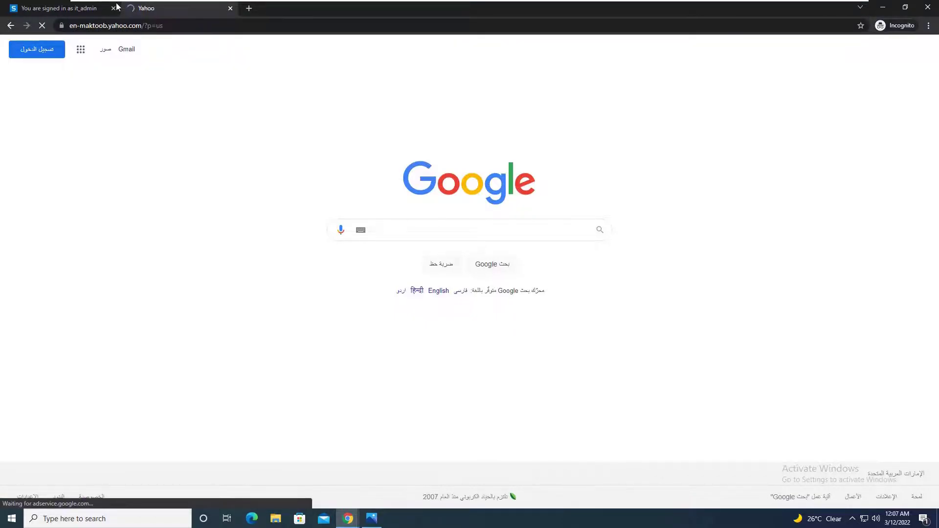
pyautogui.click(68, 9)
pyautogui.moveTo(308, 1)
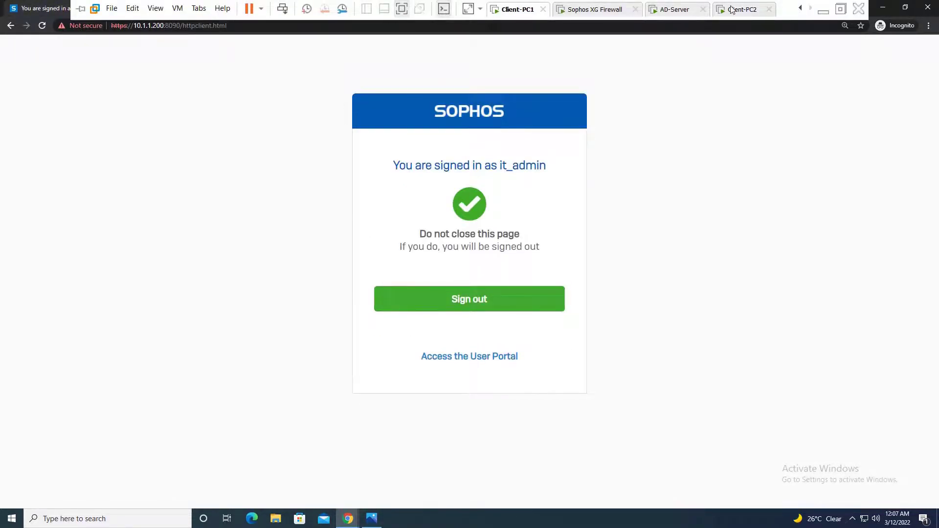
pyautogui.click(748, 11)
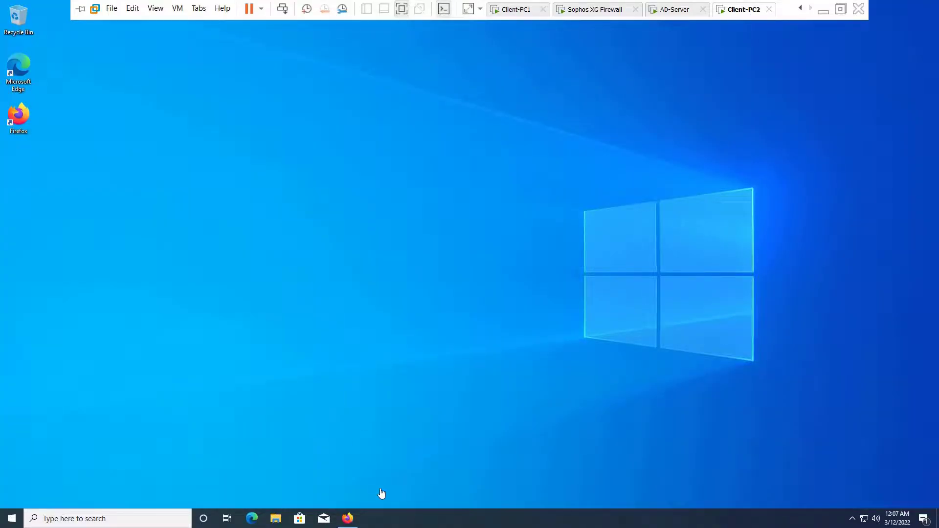
pyautogui.click(354, 523)
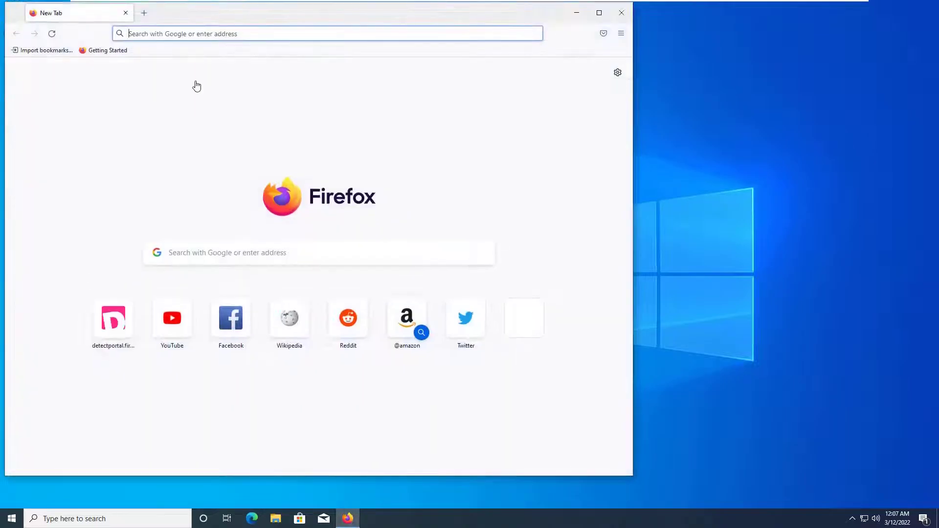
pyautogui.click(199, 34)
pyautogui.write('google')
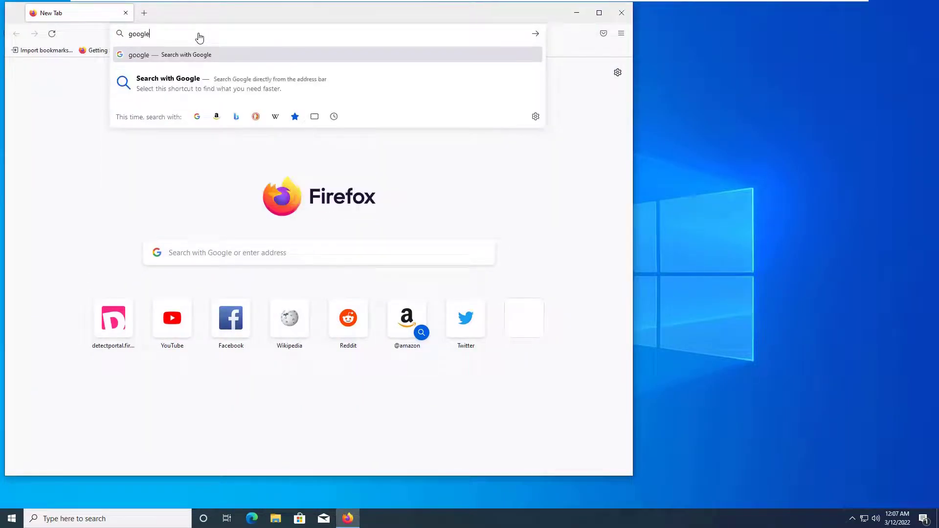
pyautogui.hotkey('ctrl', 'Return')
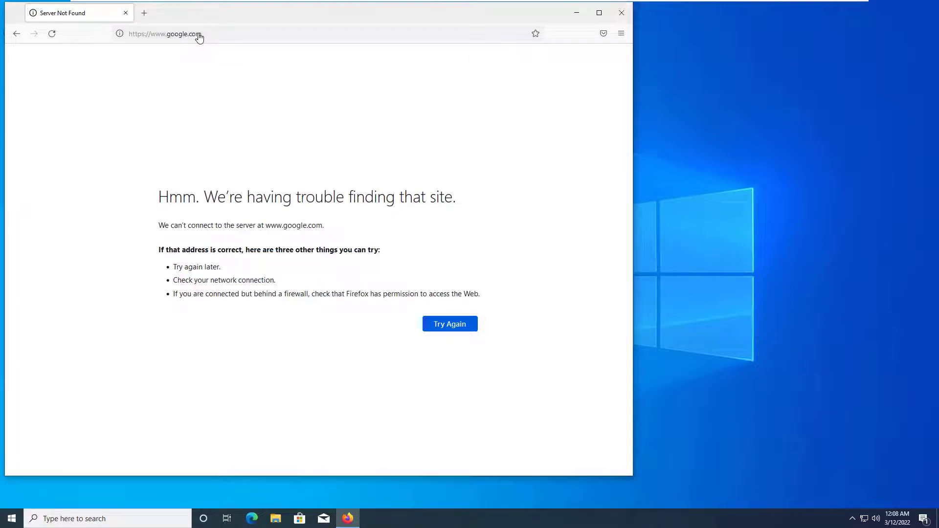
pyautogui.moveTo(440, 3)
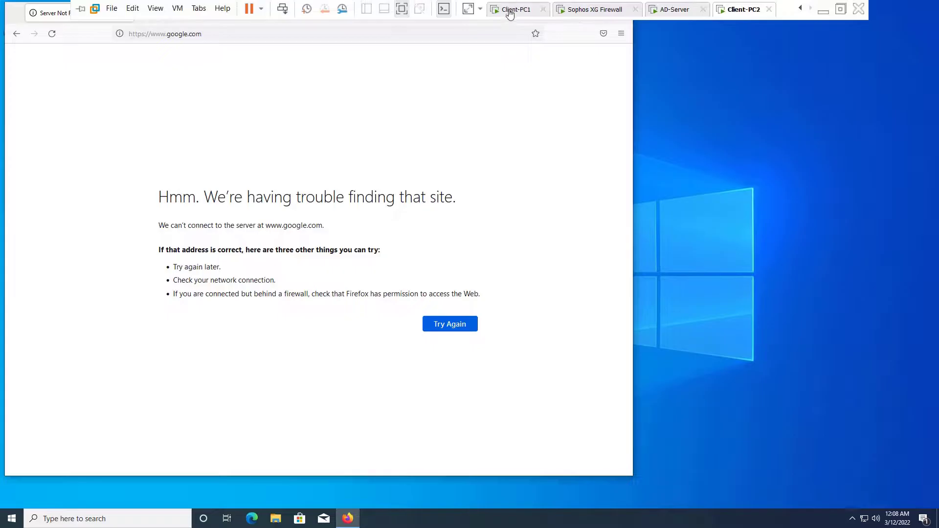
pyautogui.click(510, 11)
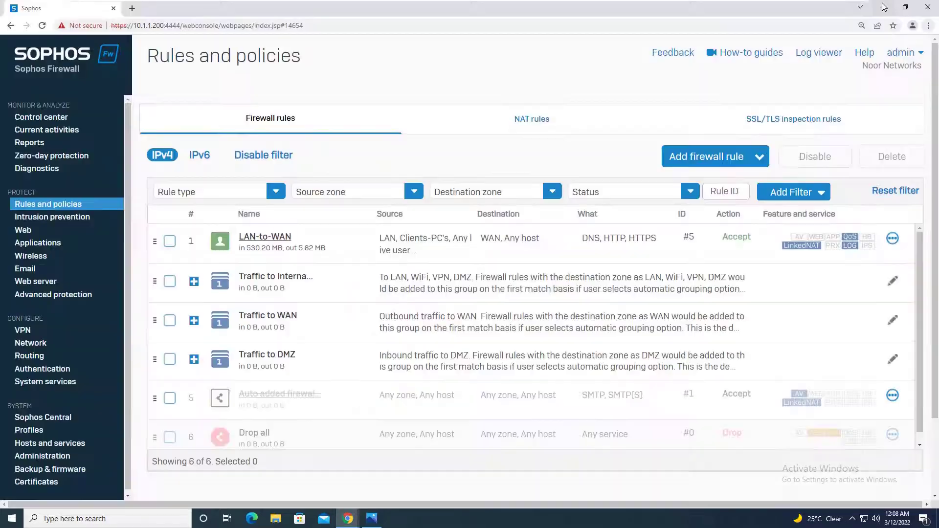
# Step: Minimize the incognito portal window, check Client-PC2, and return to Client-PC1's six firewall rules
pyautogui.click(883, 7)
pyautogui.moveTo(521, 4)
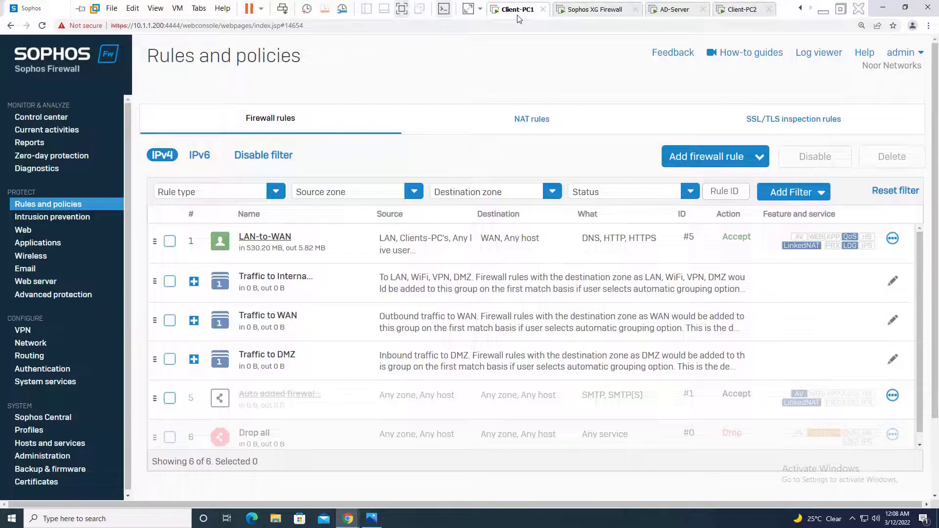
pyautogui.click(730, 15)
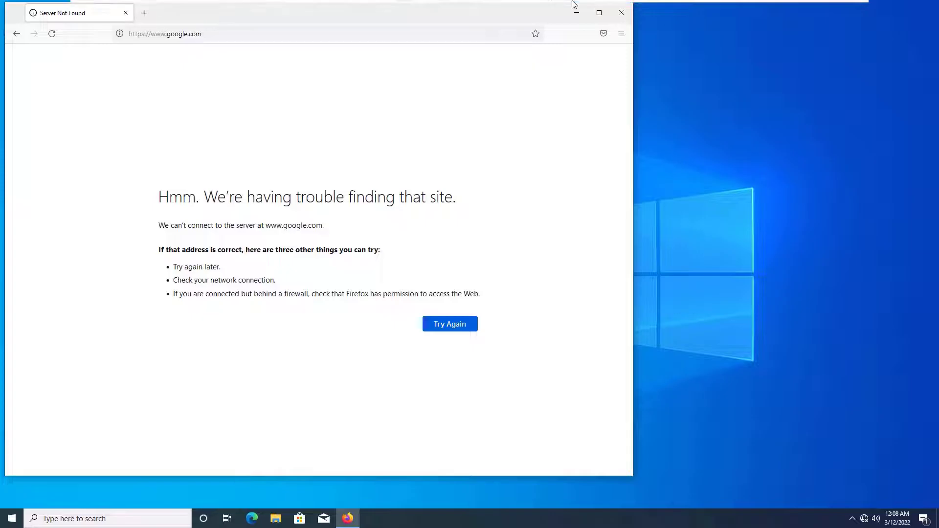
pyautogui.click(519, 12)
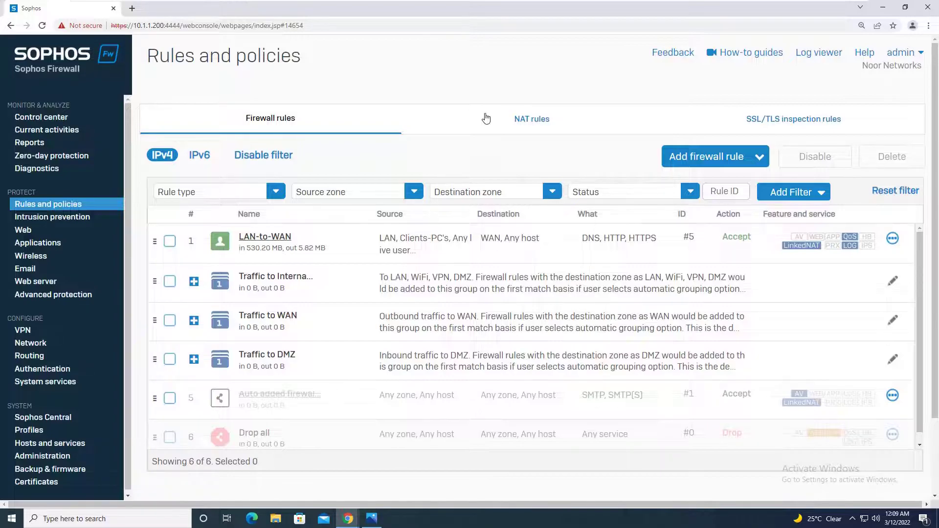
pyautogui.click(753, 160)
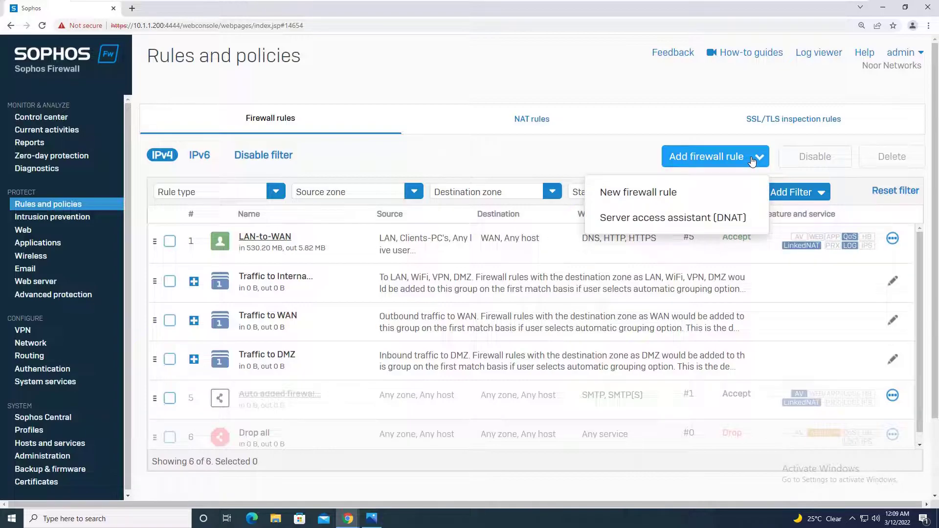
# Step: Create a new firewall rule named DNS-Rule at position Top, group None, with logging enabled
pyautogui.click(673, 193)
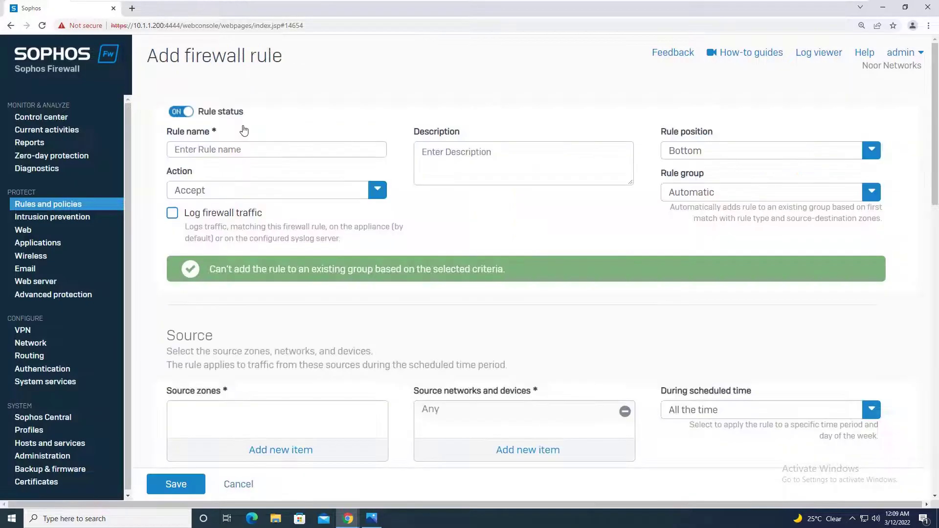
pyautogui.click(224, 157)
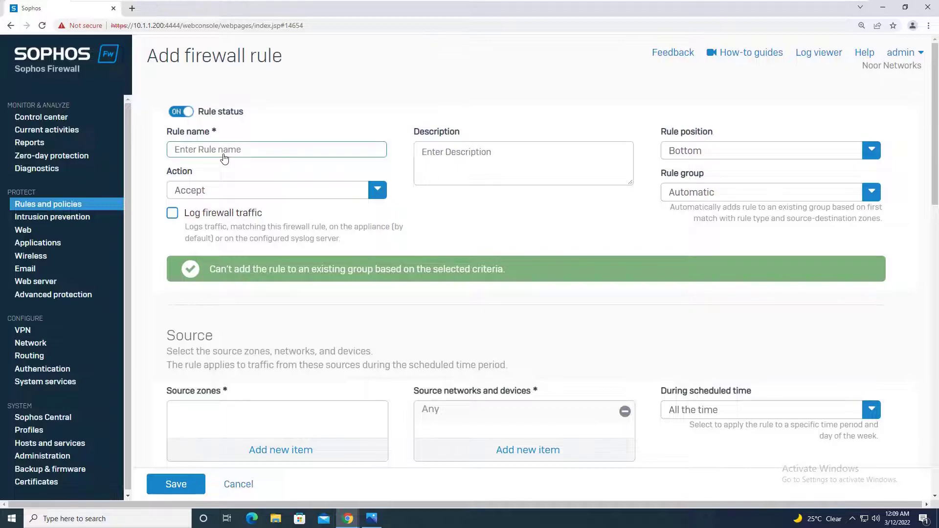
pyautogui.write('DNS-Rule')
pyautogui.click(705, 149)
pyautogui.click(687, 177)
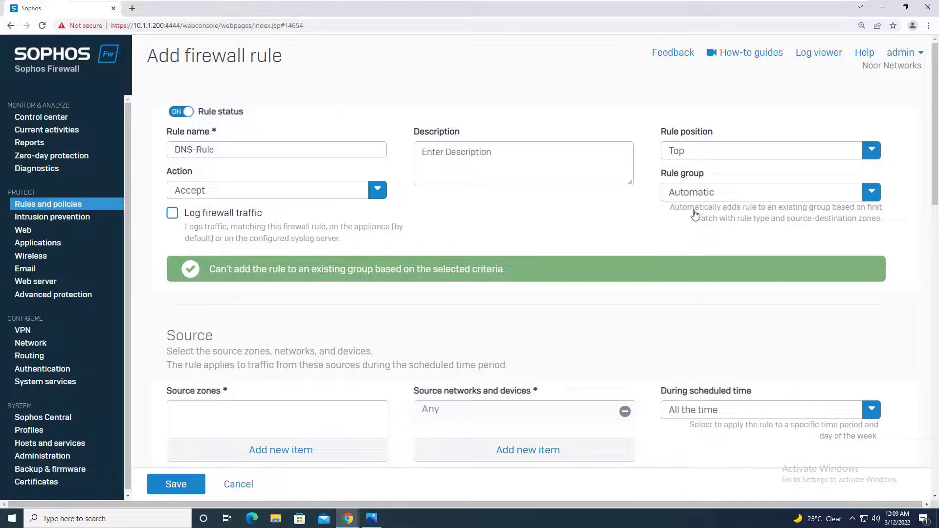
pyautogui.click(710, 200)
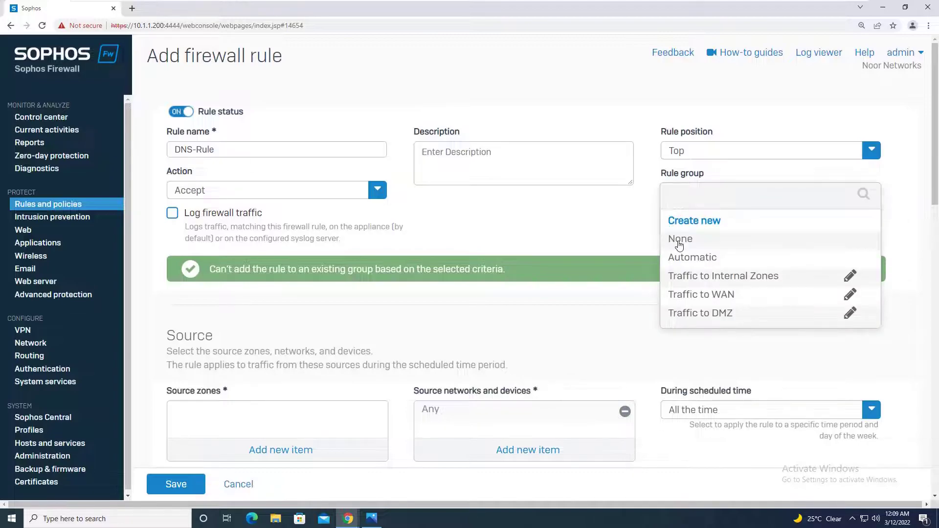
pyautogui.click(679, 238)
pyautogui.click(172, 213)
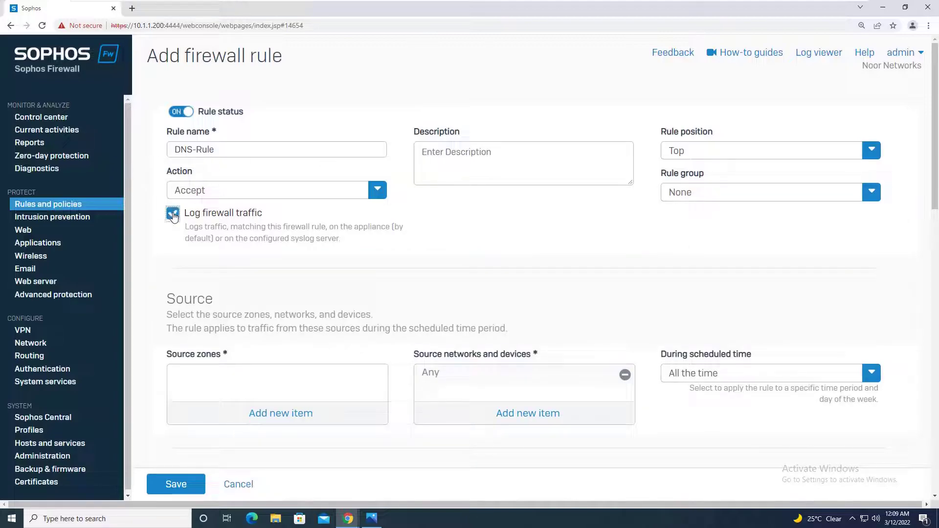
# Step: Set the rule's source zone to LAN and destination zone to WAN
pyautogui.click(306, 425)
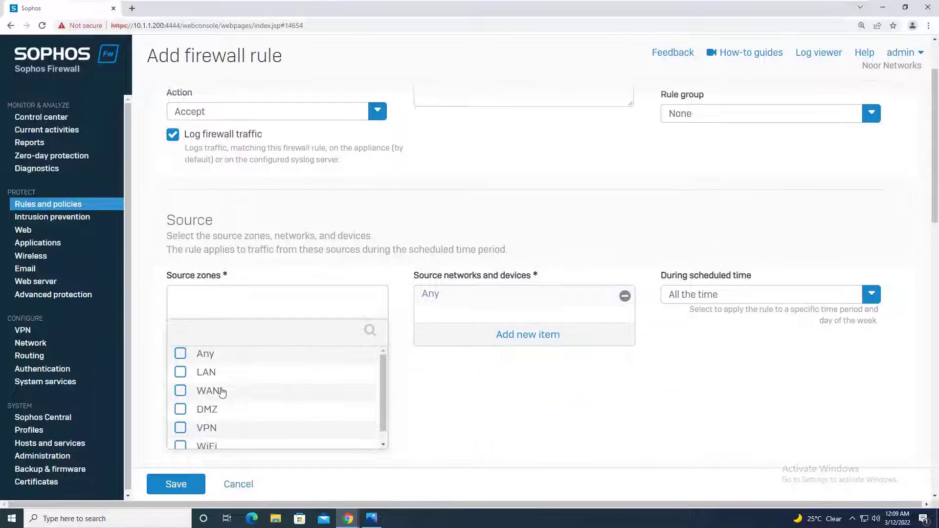
pyautogui.click(206, 374)
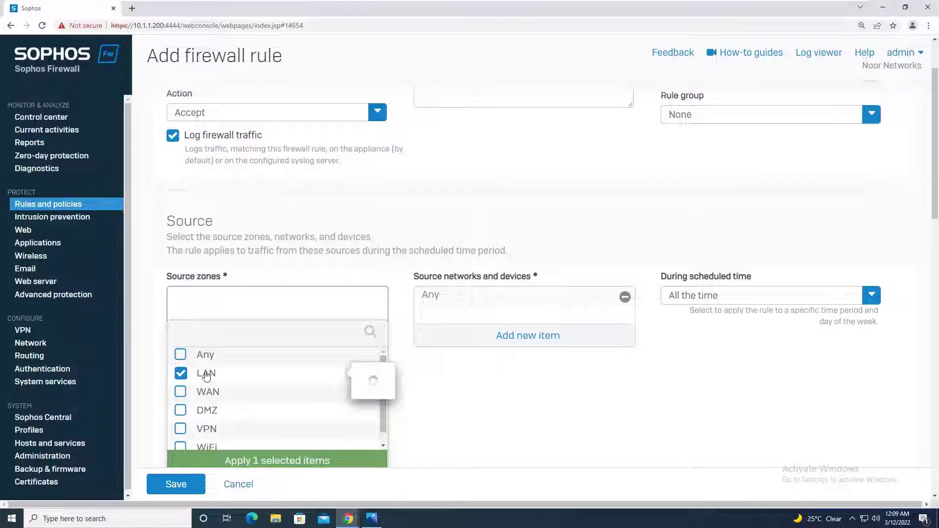
pyautogui.click(278, 464)
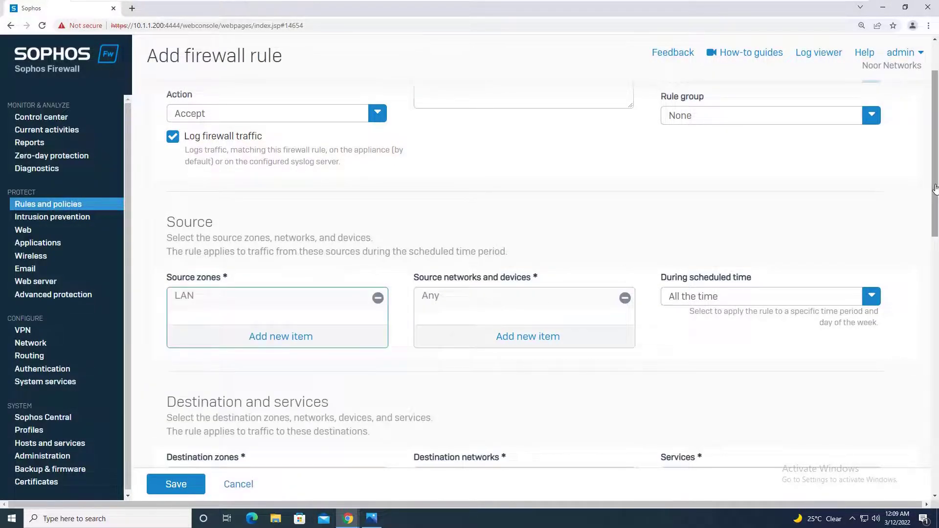
pyautogui.moveTo(935, 191); pyautogui.dragTo(936, 275)
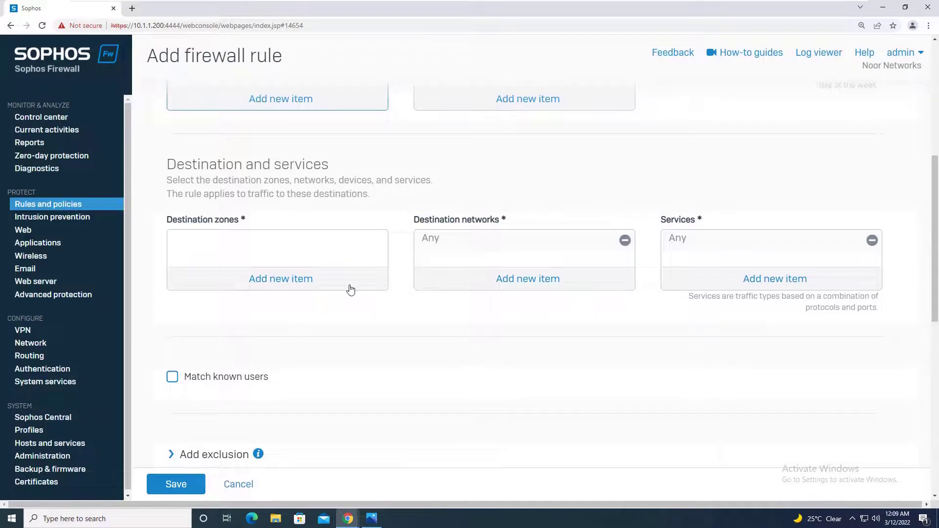
pyautogui.click(301, 281)
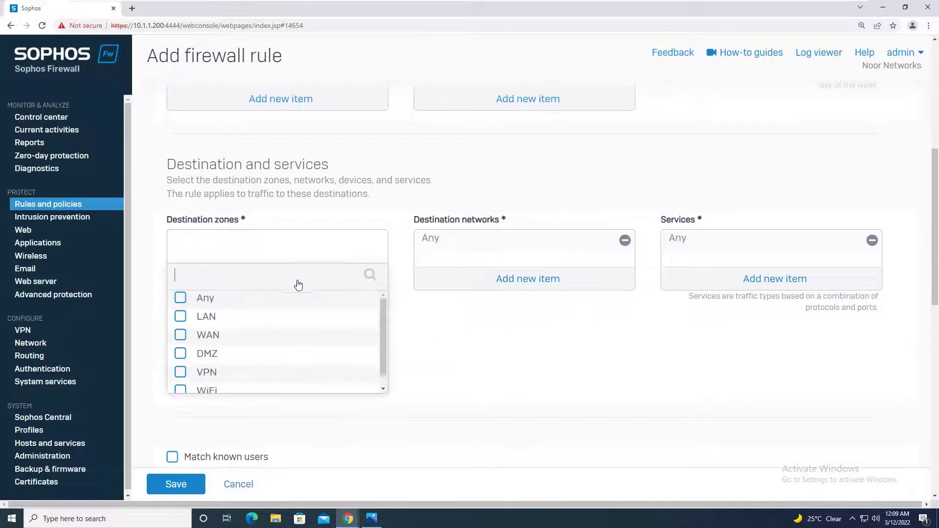
pyautogui.click(214, 336)
pyautogui.click(271, 409)
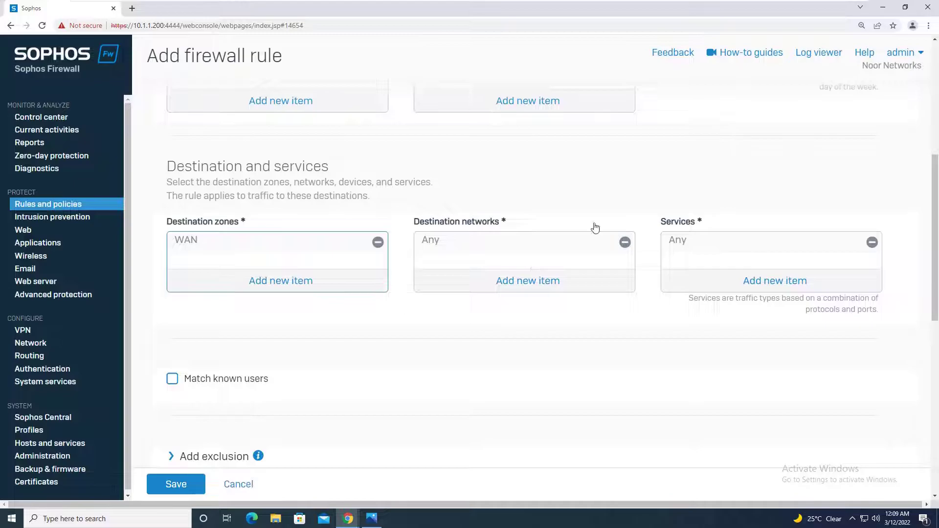
# Step: Replace the Any service with DNS as the rule's only service
pyautogui.click(872, 242)
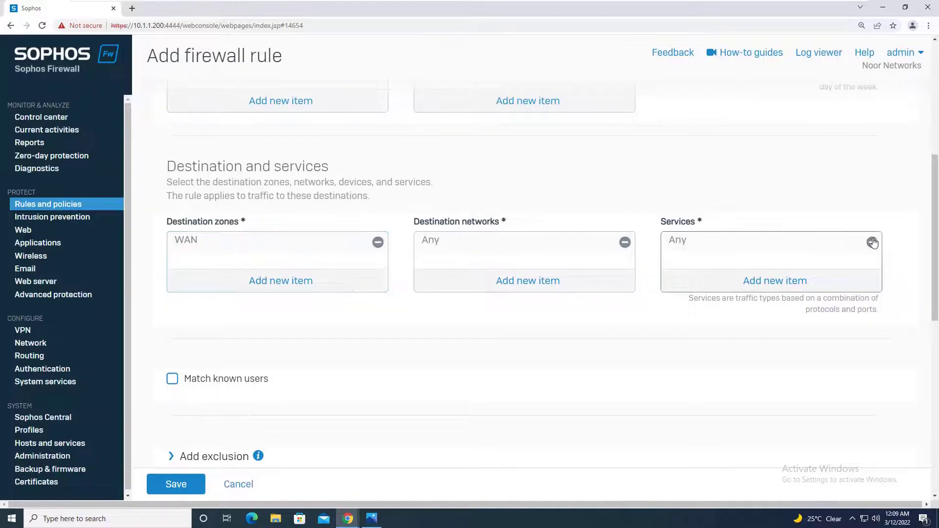
pyautogui.click(788, 281)
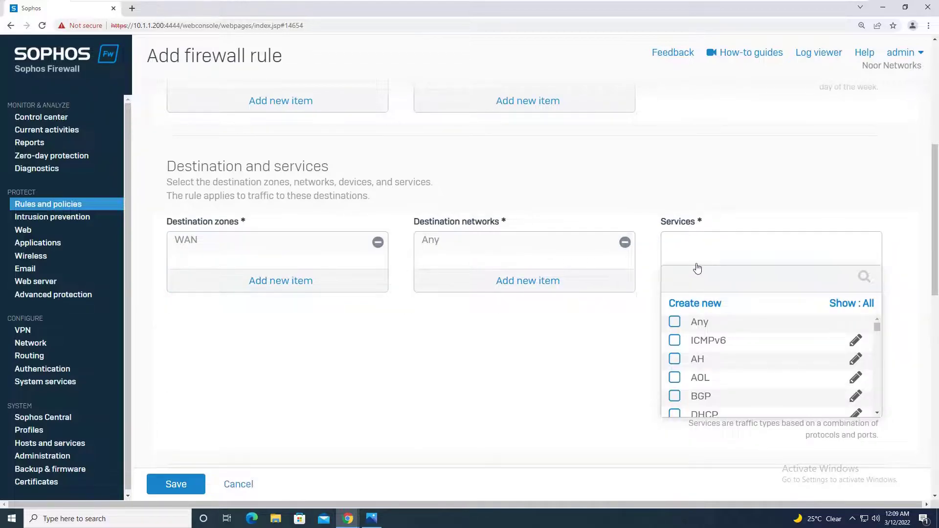
pyautogui.write('dns')
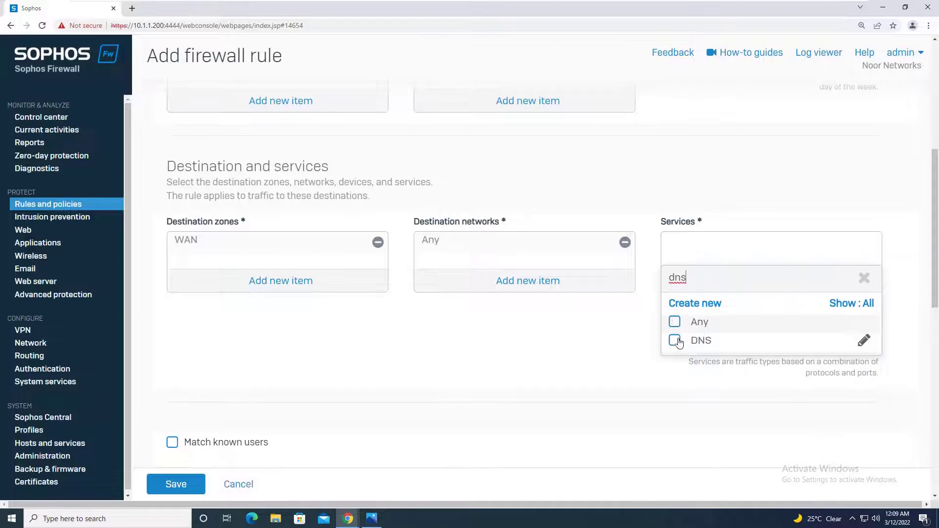
pyautogui.click(675, 340)
pyautogui.click(747, 368)
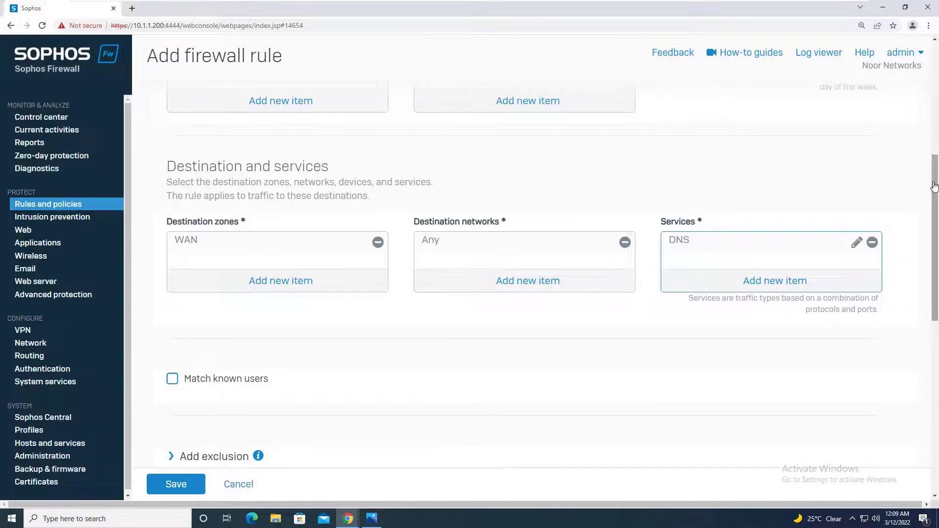
pyautogui.scroll(-4, 912, 263)
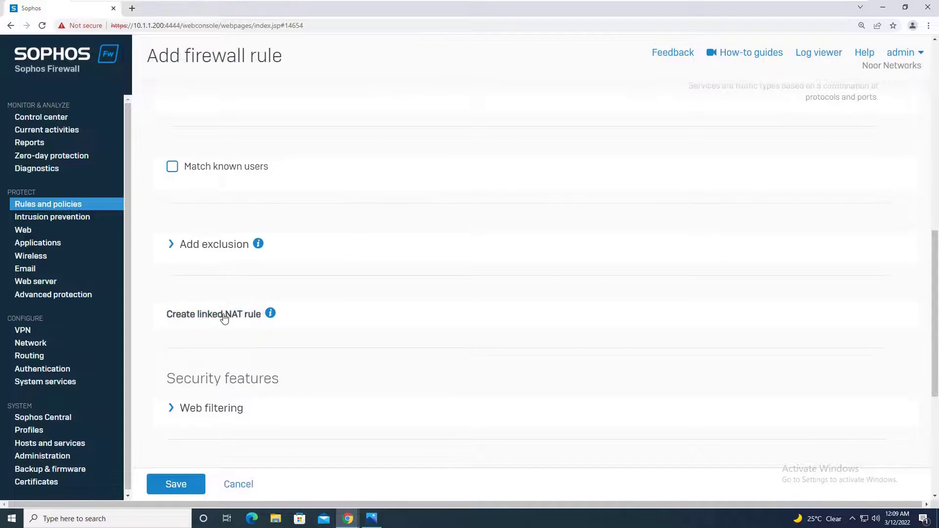
pyautogui.click(223, 317)
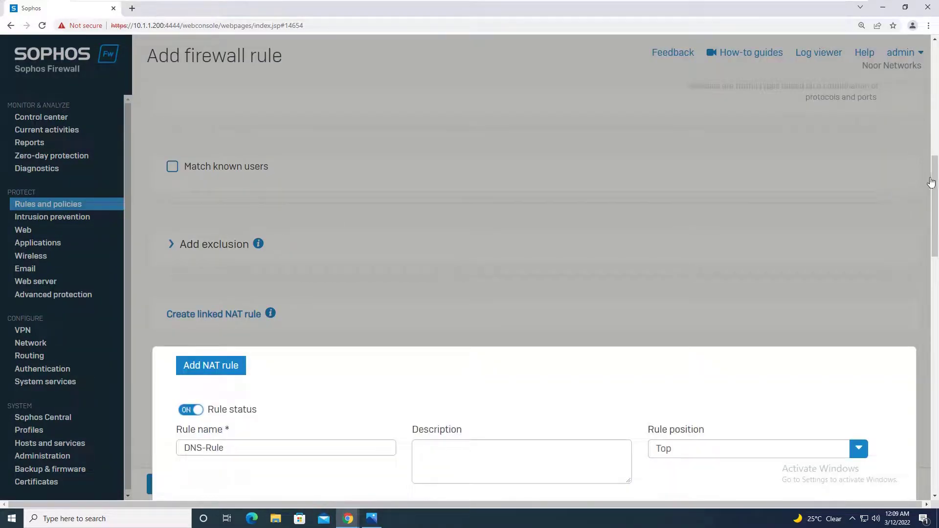
# Step: Give DNS-Rule a linked NAT rule with MASQ source translation and save both rules
pyautogui.moveTo(930, 182); pyautogui.dragTo(929, 279)
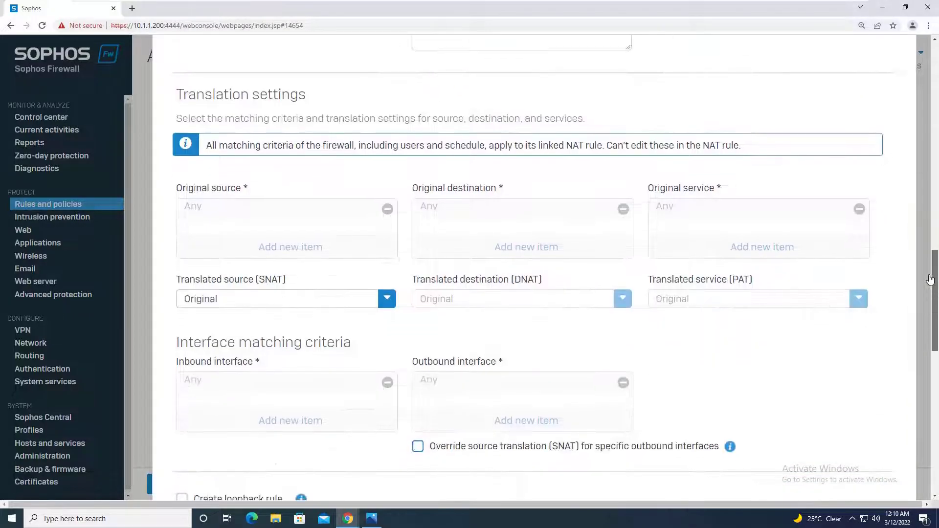
pyautogui.click(299, 298)
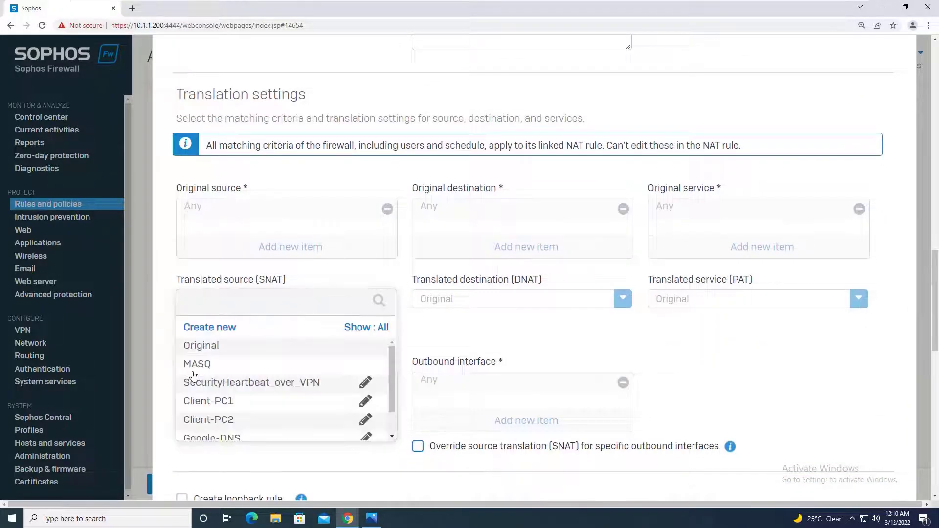
pyautogui.click(205, 364)
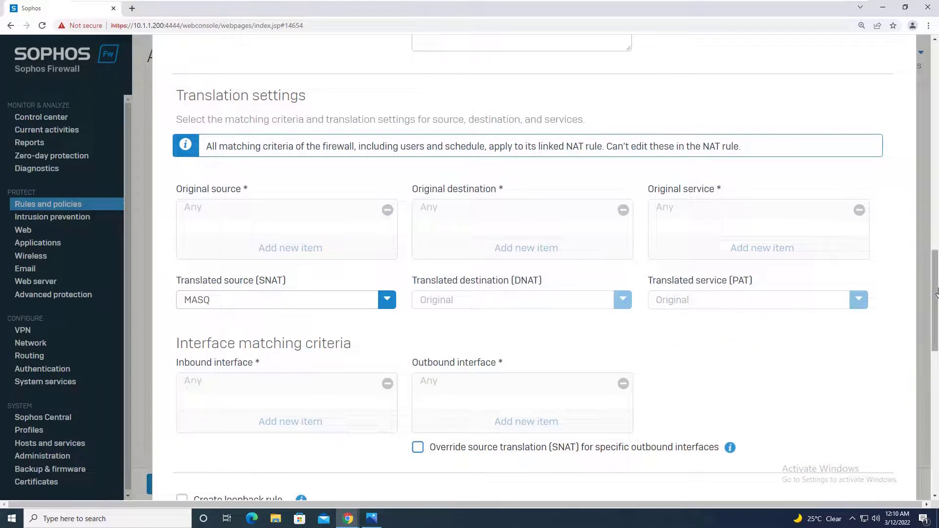
pyautogui.moveTo(936, 292); pyautogui.dragTo(865, 335)
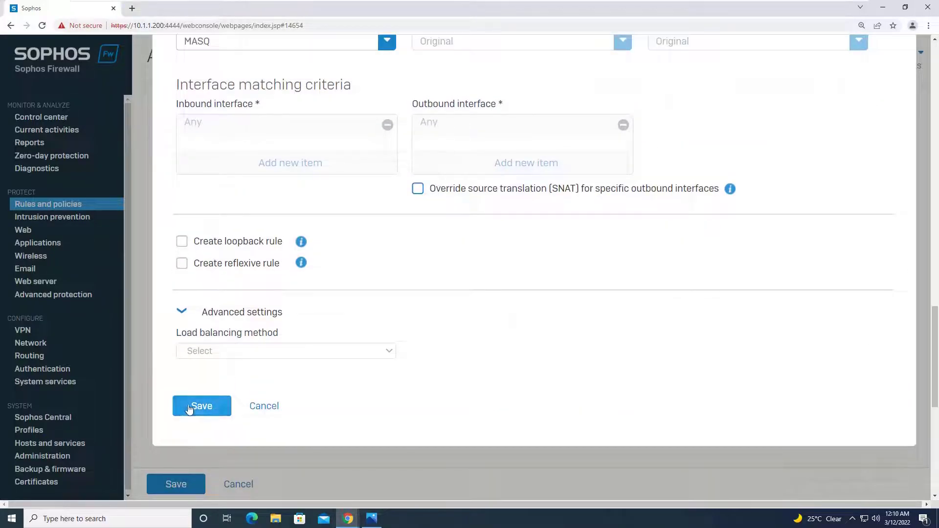
pyautogui.click(190, 410)
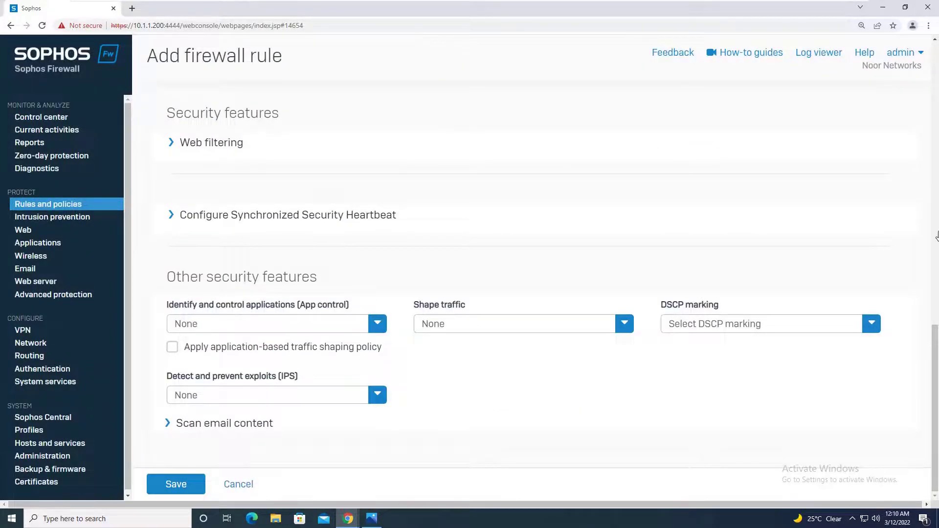
pyautogui.moveTo(934, 344); pyautogui.dragTo(936, 393)
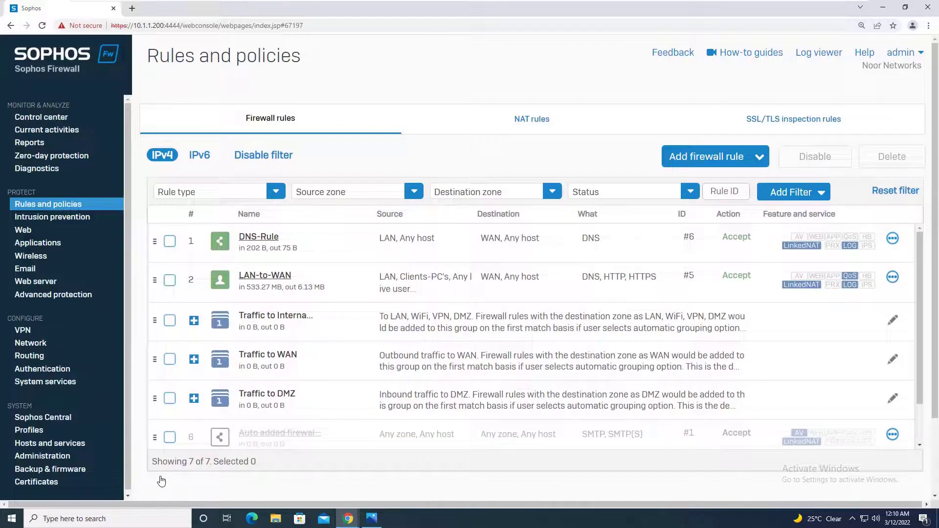
pyautogui.moveTo(672, 6)
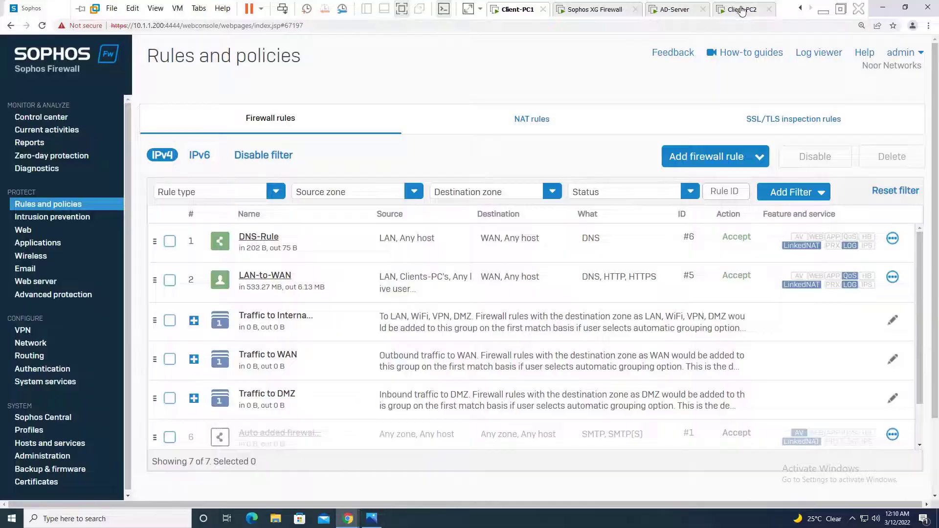
pyautogui.click(741, 10)
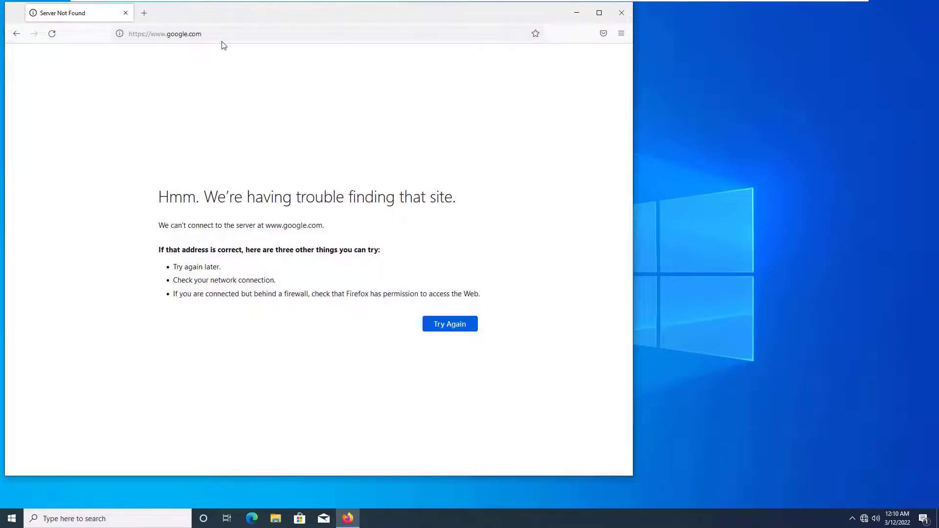
# Step: Reload google.com on Client-PC2 and inspect the security warning details
pyautogui.click(223, 38)
pyautogui.press('Return')
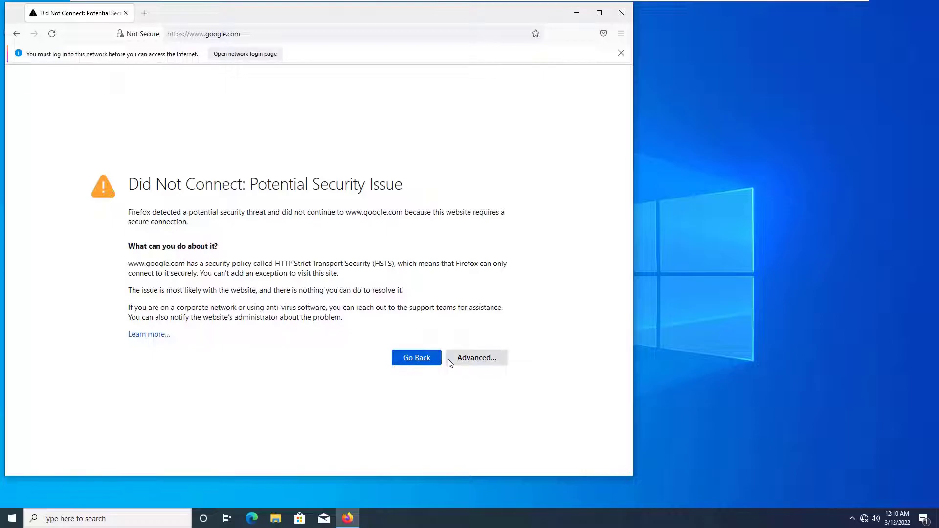
pyautogui.click(468, 364)
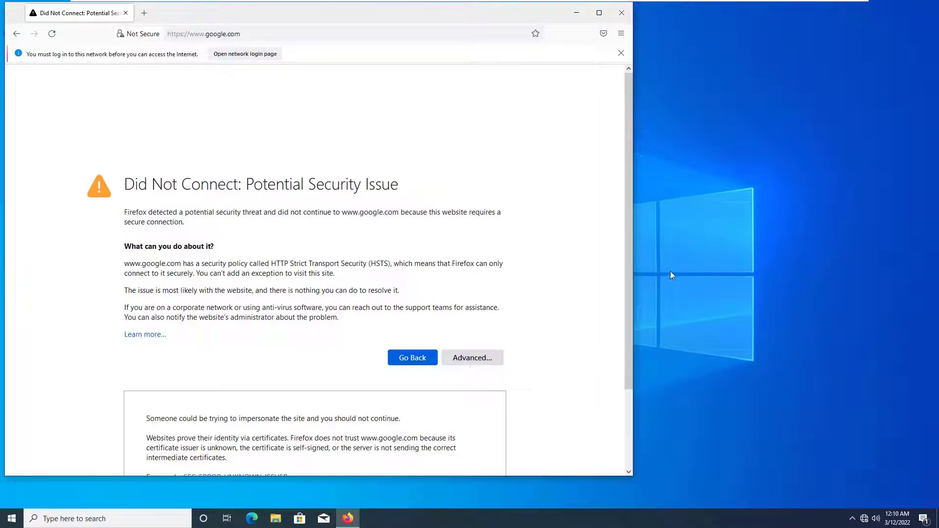
pyautogui.moveTo(626, 274); pyautogui.dragTo(629, 374)
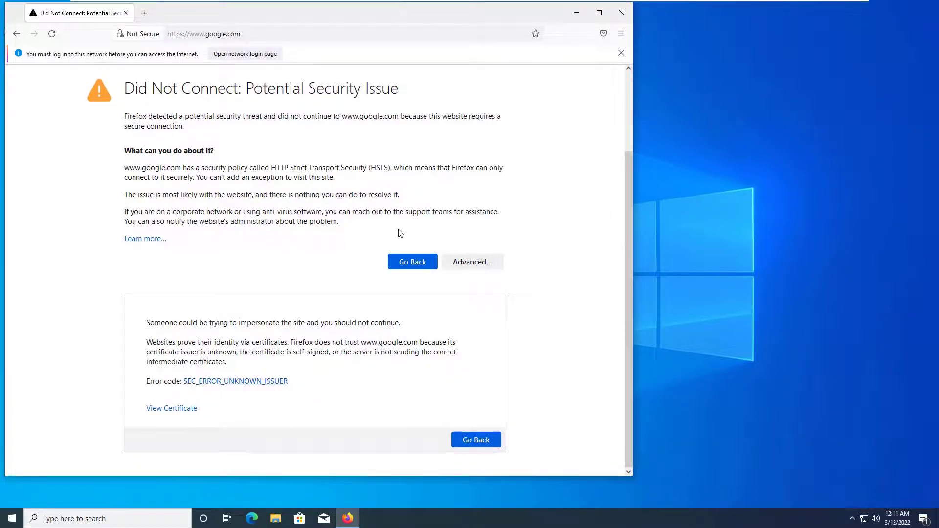
pyautogui.click(489, 264)
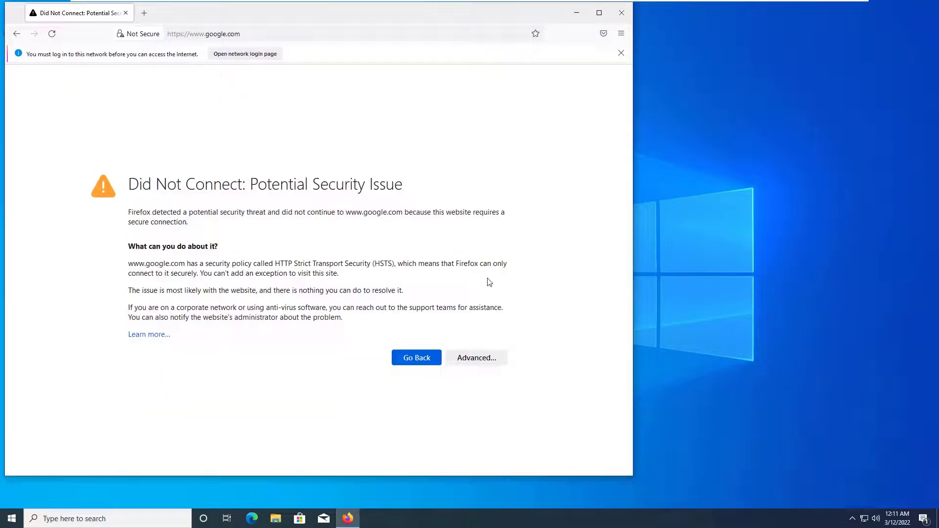
pyautogui.click(482, 362)
pyautogui.scroll(-2, 624, 300)
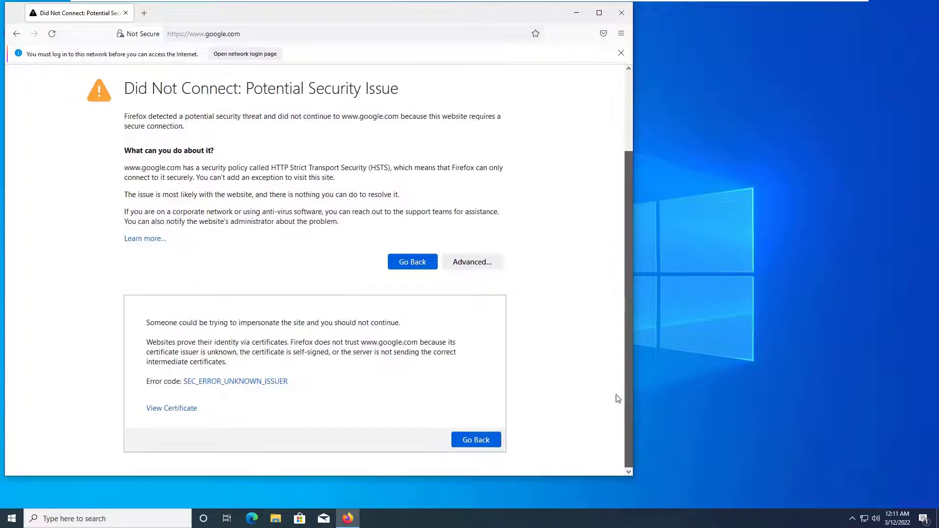
pyautogui.click(176, 410)
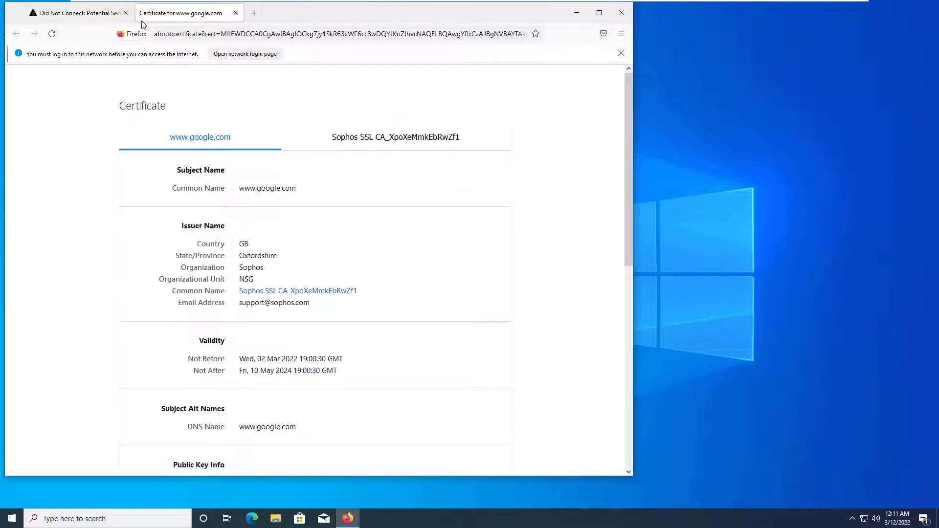
pyautogui.click(125, 14)
pyautogui.click(125, 14)
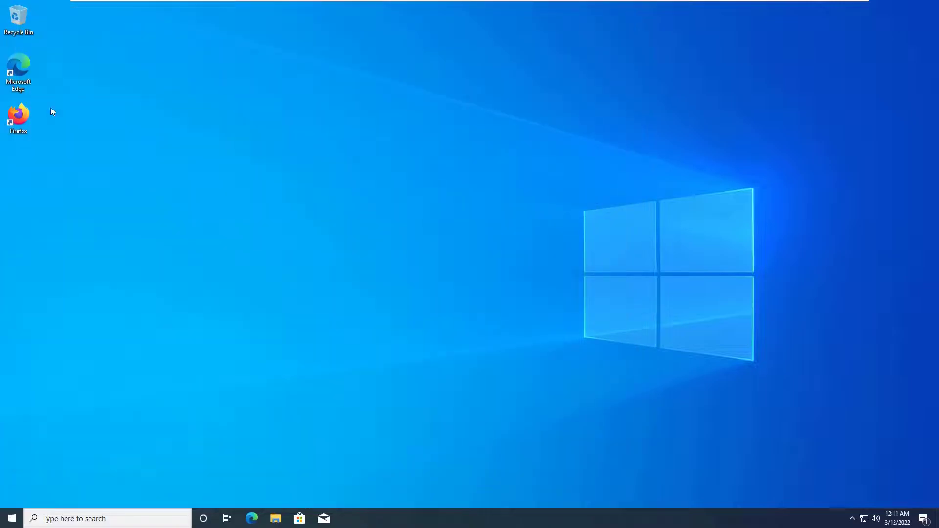
# Step: Relaunch Firefox, dismiss the default-browser prompt, and try to load google
pyautogui.doubleClick(17, 117)
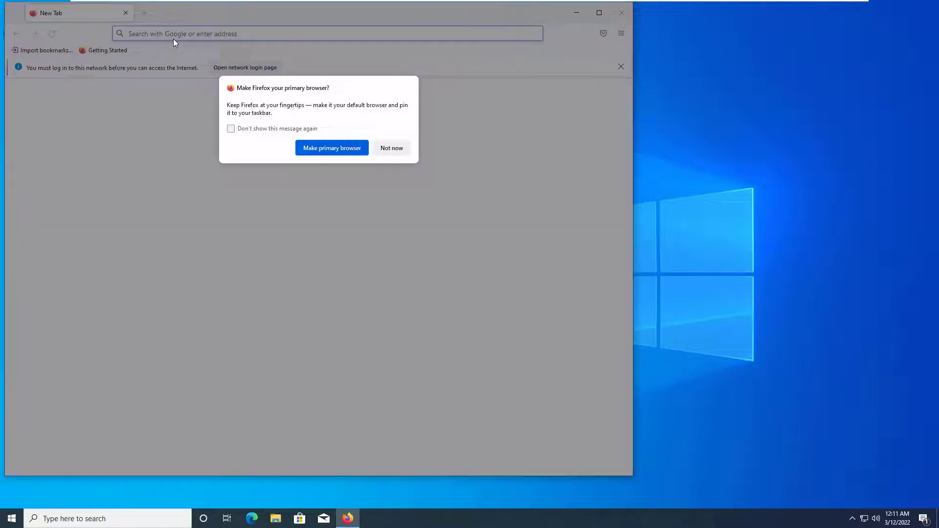
pyautogui.press('Escape')
pyautogui.write('google')
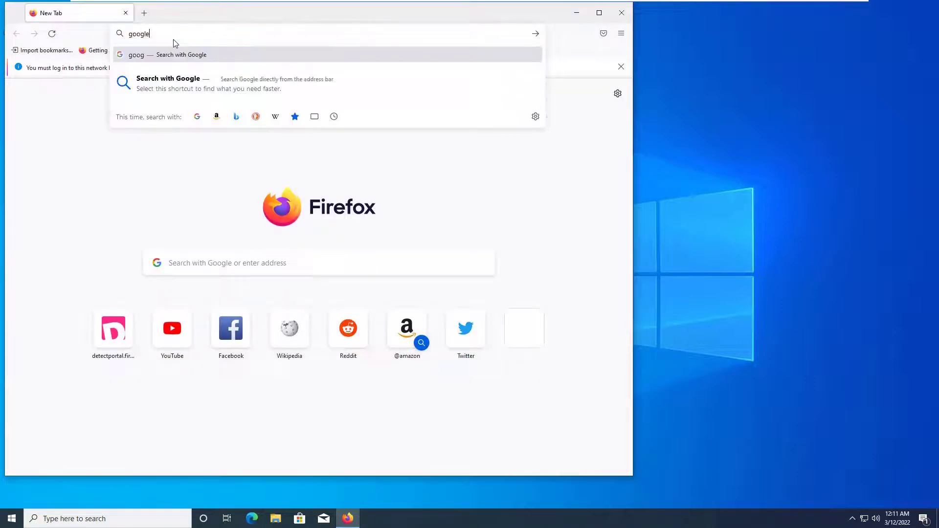
pyautogui.hotkey('ctrl', 'Return')
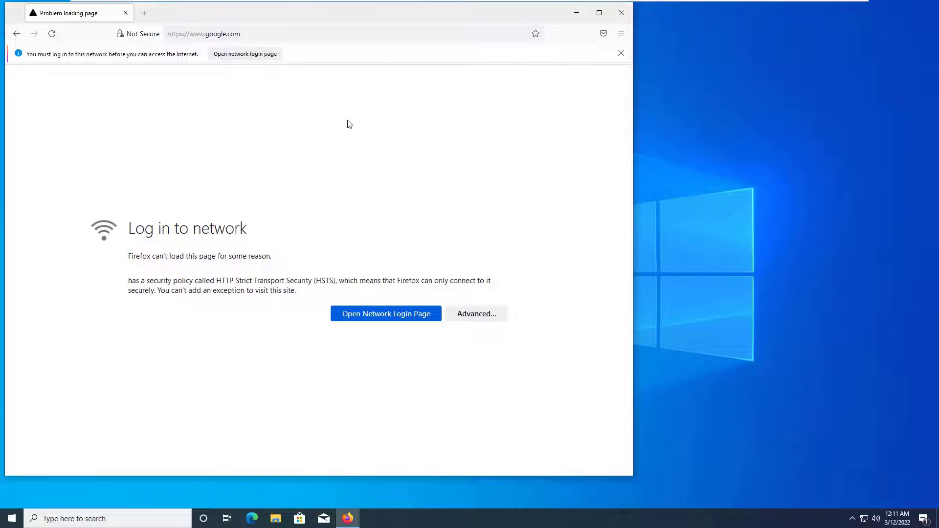
# Step: Open the Sophos network login page and focus the Username field
pyautogui.click(399, 313)
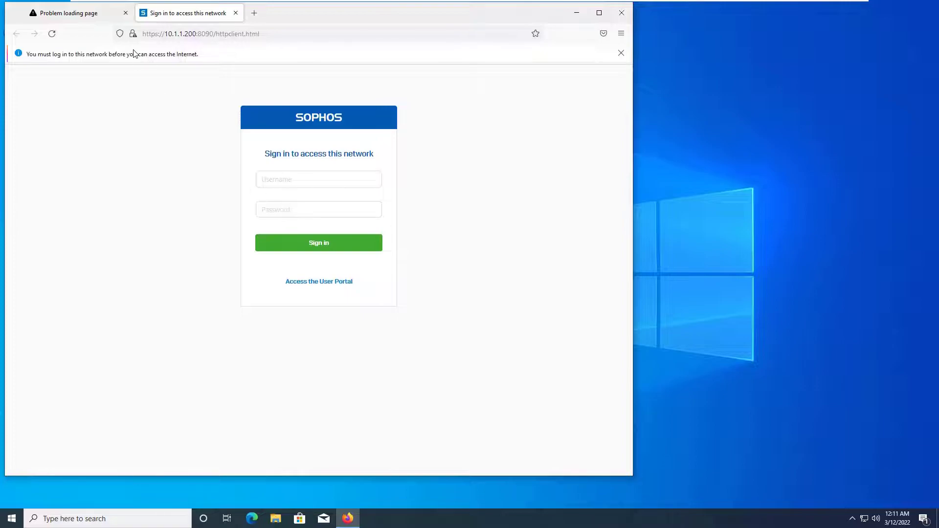
pyautogui.click(316, 185)
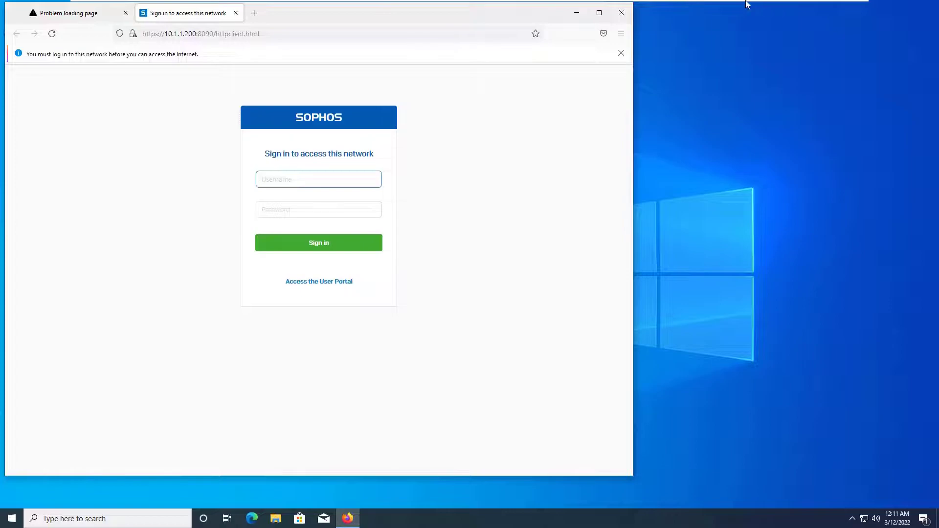
pyautogui.moveTo(724, 4)
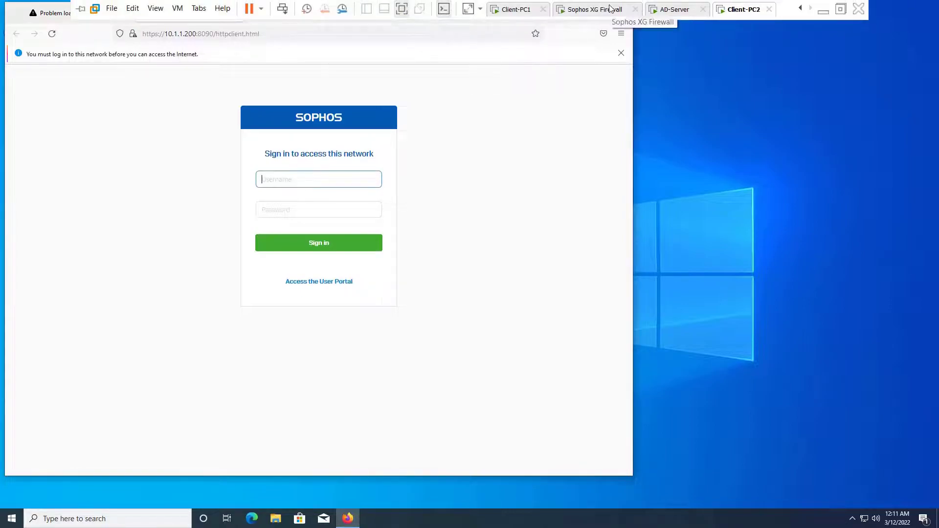
# Step: After checking the AD-Server user list, sign in with the IT consultant's AD username and password
pyautogui.click(664, 9)
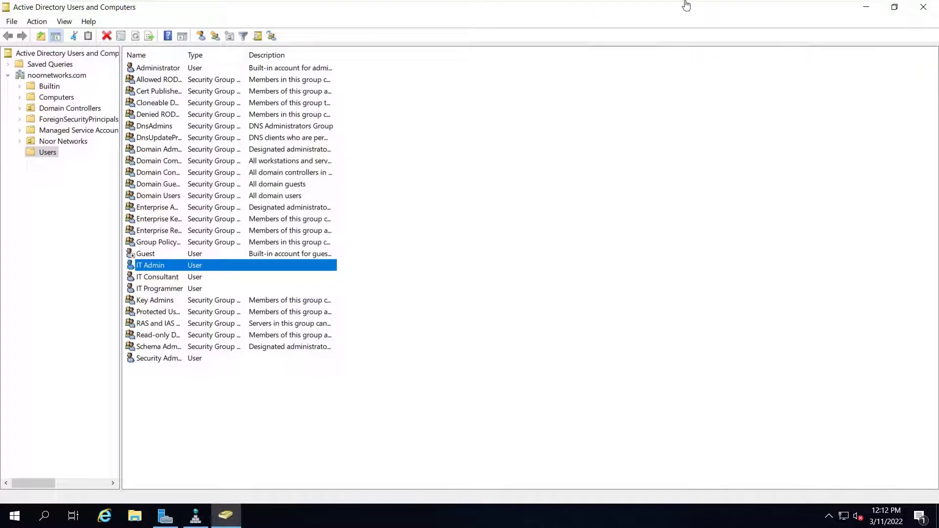
pyautogui.click(746, 9)
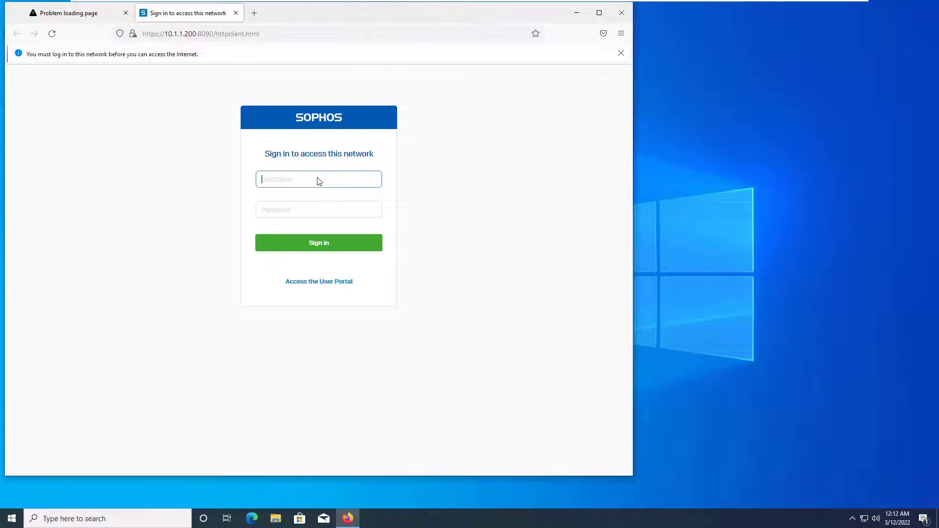
pyautogui.write('it_consultant')
pyautogui.press('Tab')
pyautogui.write('P')
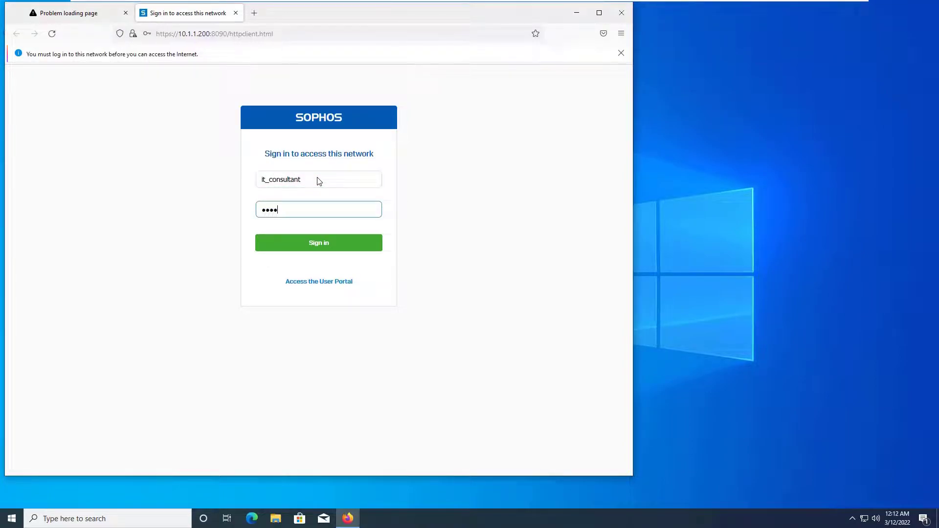
pyautogui.write('••••••••')
pyautogui.press('Return')
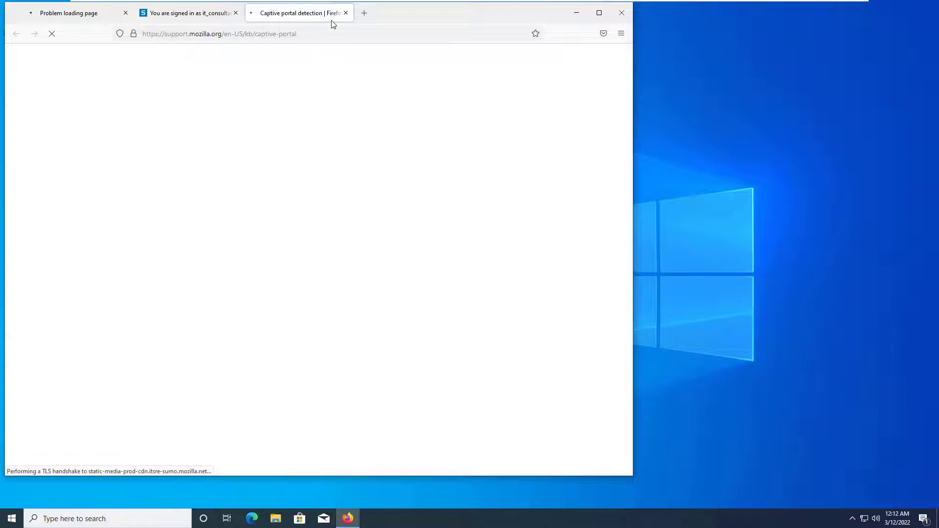
# Step: Load google.com in a new Firefox tab, then switch over to Client-PC1
pyautogui.click(364, 14)
pyautogui.write('google.com')
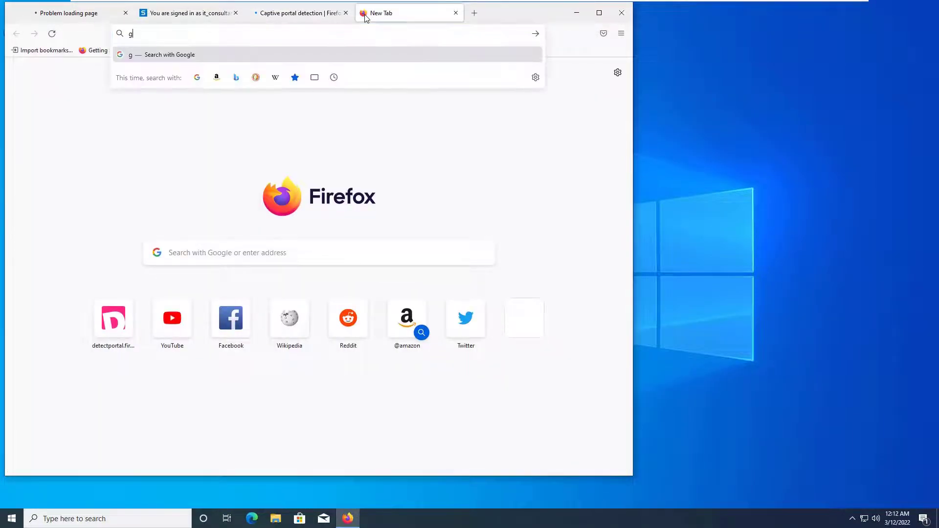
pyautogui.press('Return')
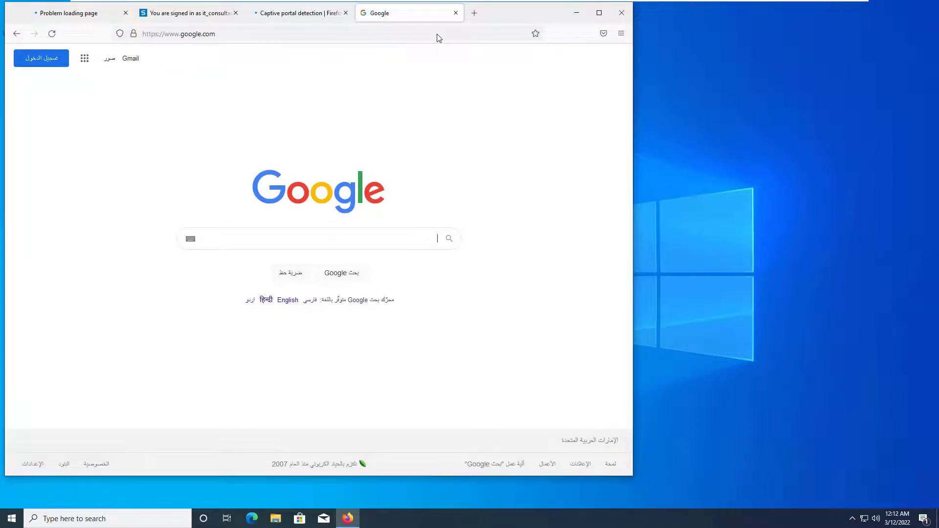
pyautogui.moveTo(549, 1)
pyautogui.click(523, 9)
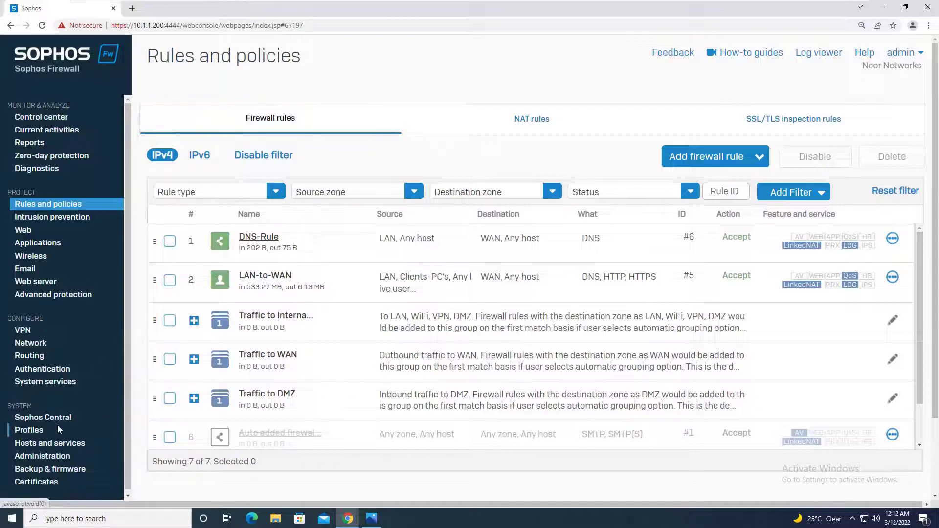
# Step: Show Authentication > Services > Web authentication down to Sign out user, then minimize the console
pyautogui.click(55, 374)
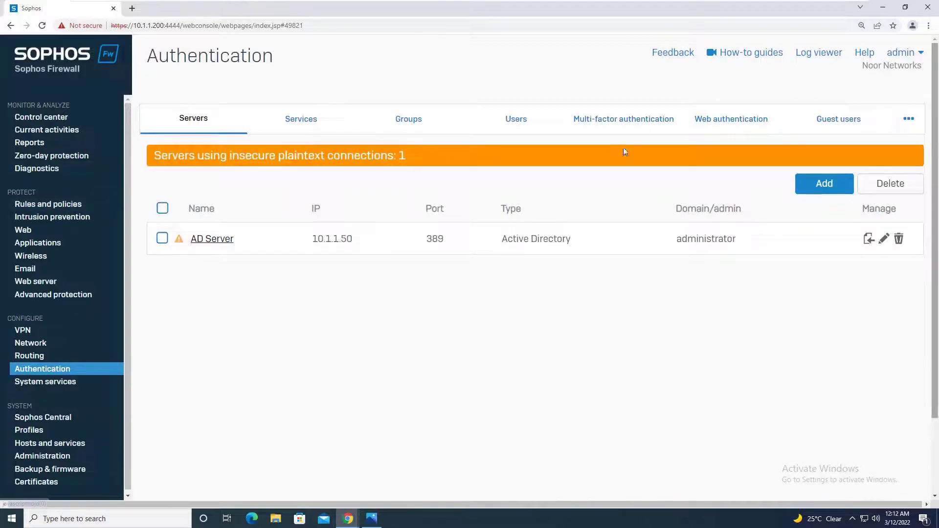
pyautogui.click(312, 121)
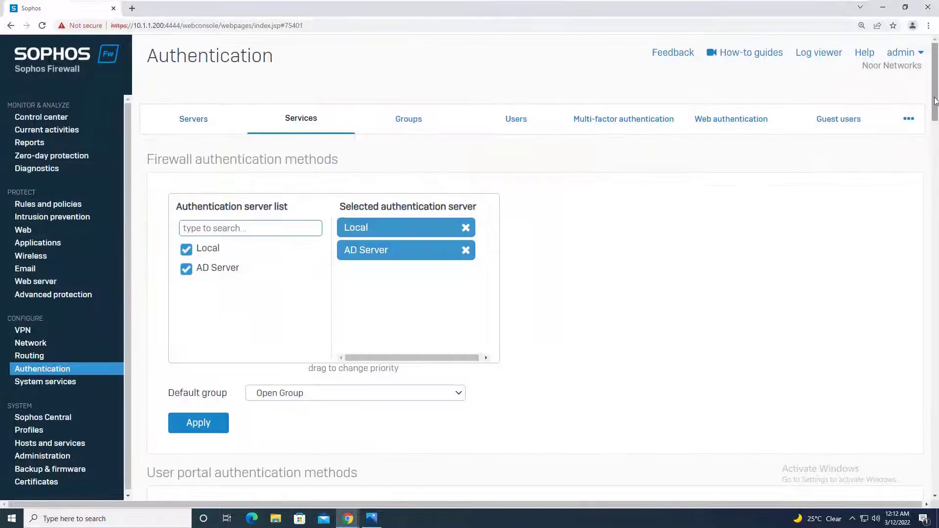
pyautogui.click(740, 120)
pyautogui.moveTo(933, 98); pyautogui.dragTo(934, 191)
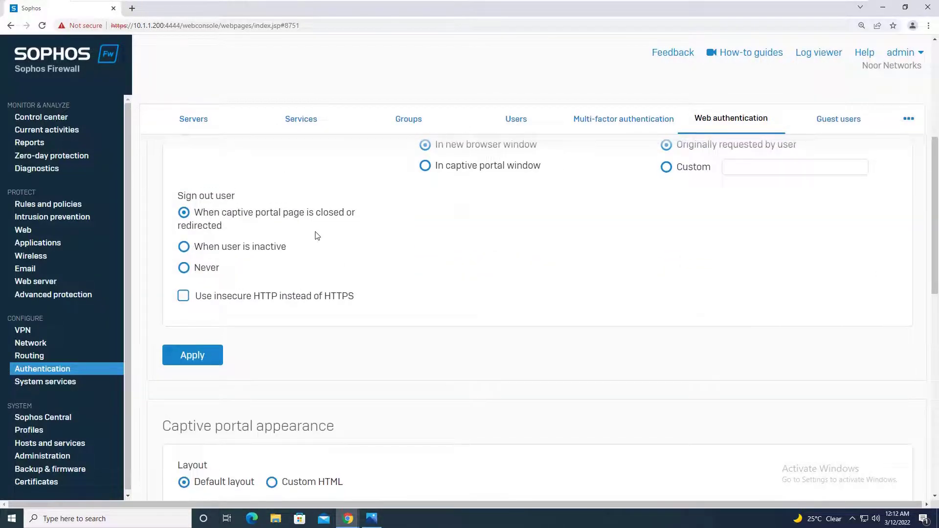
pyautogui.moveTo(659, 4)
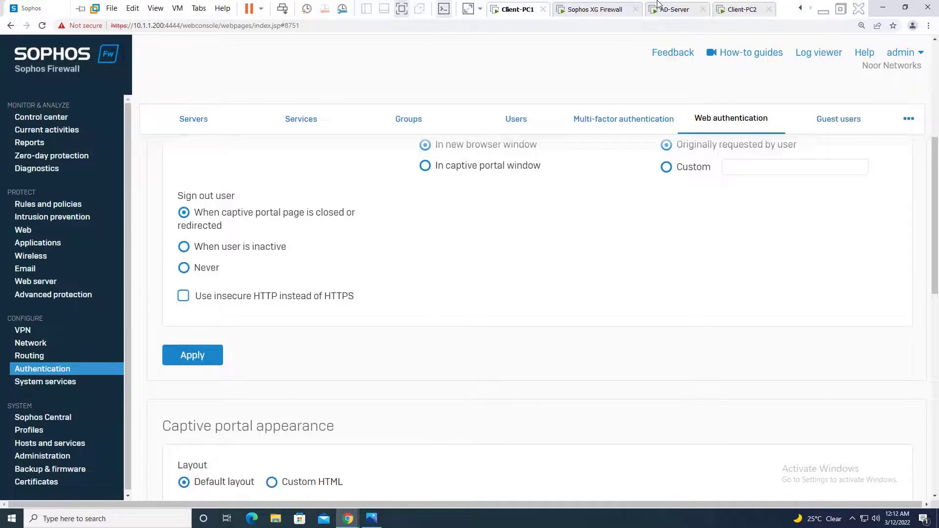
pyautogui.click(347, 519)
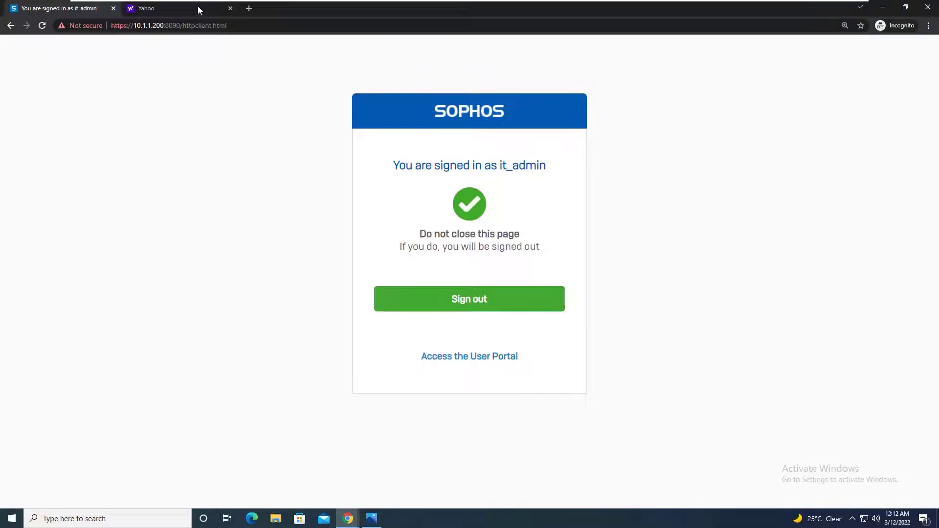
# Step: Reload the Yahoo page, then close the signed-in portal page and the private window
pyautogui.click(181, 7)
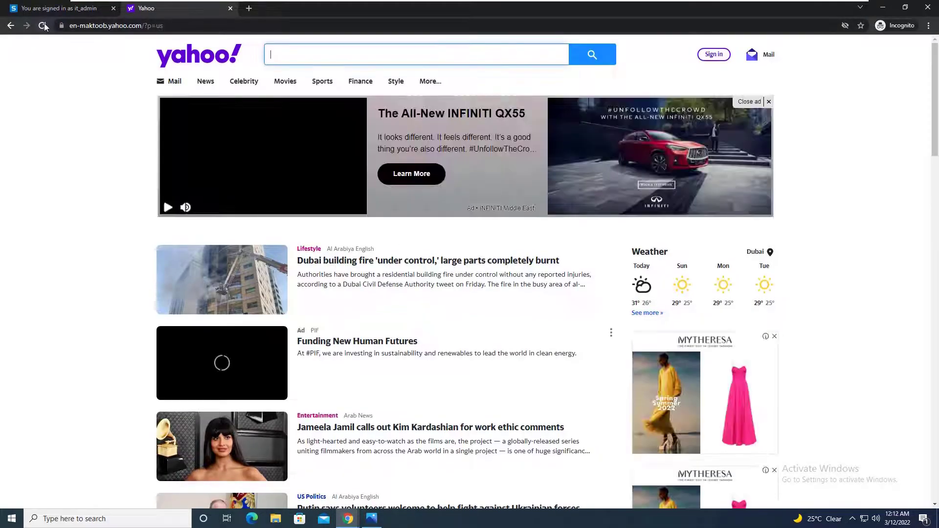
pyautogui.click(42, 26)
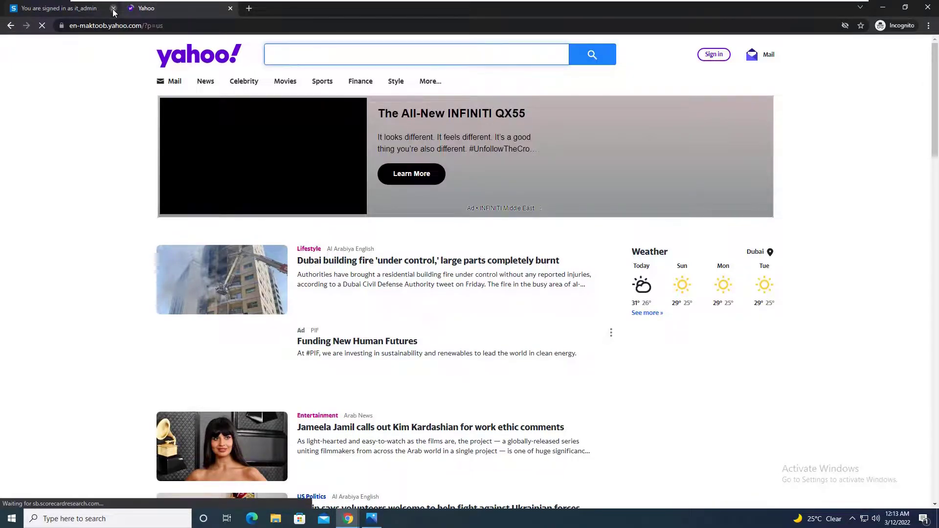
pyautogui.click(113, 9)
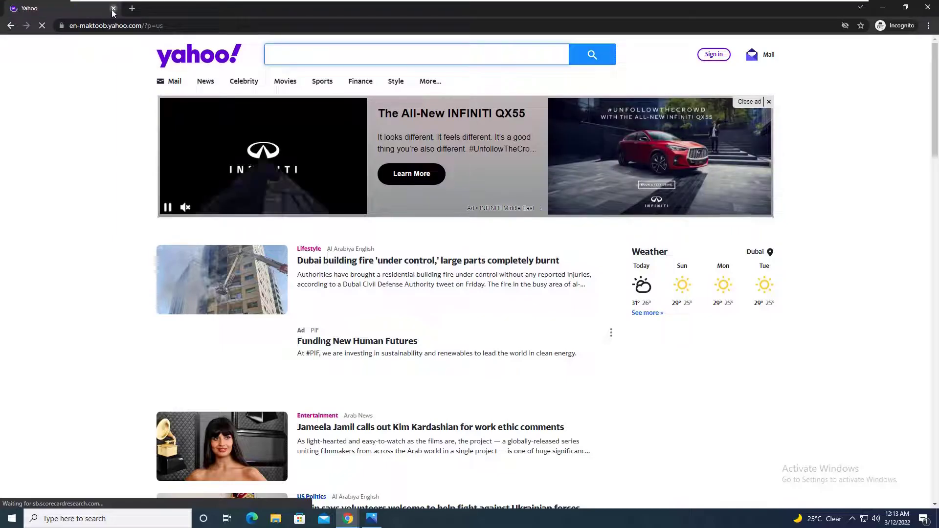
pyautogui.click(113, 9)
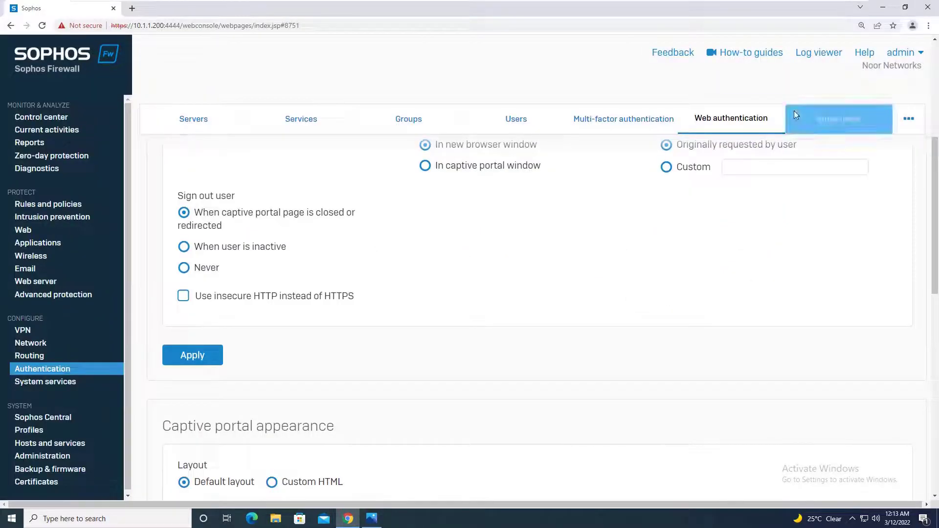
# Step: Open a new private window and browse to google to reach the portal sign-in
pyautogui.click(927, 26)
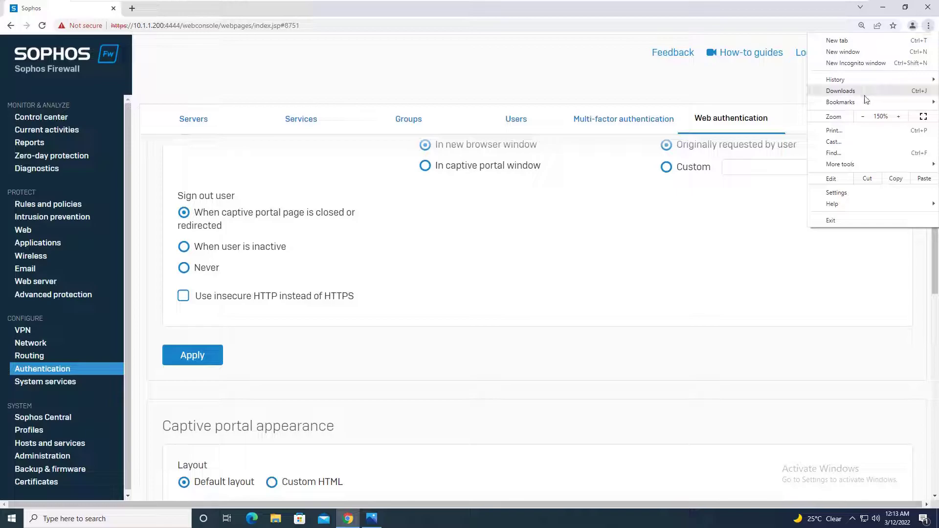
pyautogui.click(852, 65)
pyautogui.write('g')
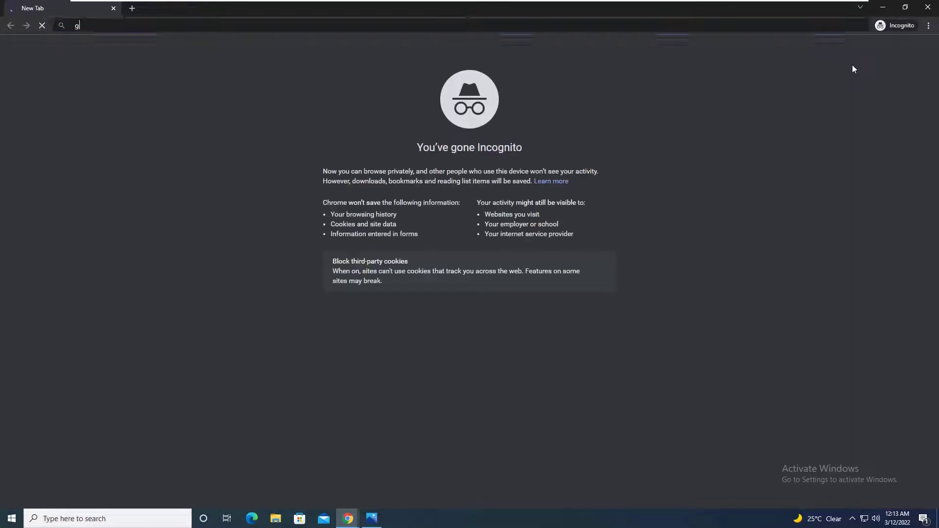
pyautogui.write('oogle')
pyautogui.press('Return')
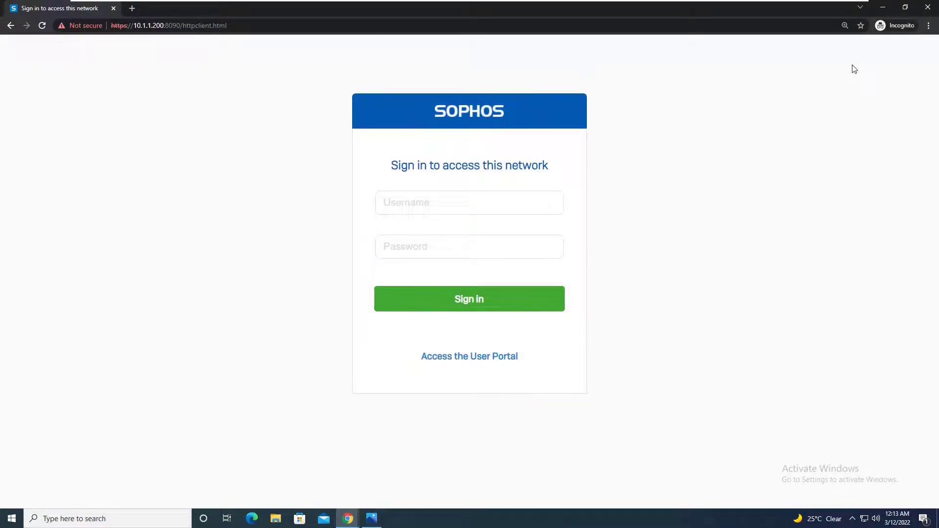
pyautogui.click(928, 7)
# Step: Sign in to the captive portal as it_admin with its password, then minimize the incognito window
pyautogui.click(416, 210)
pyautogui.write('it_admin')
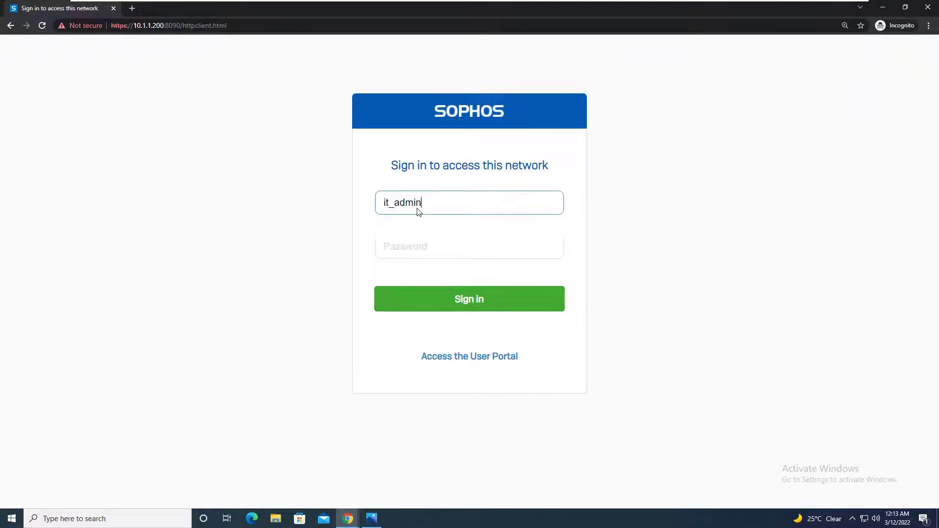
pyautogui.press('Tab')
pyautogui.write('a')
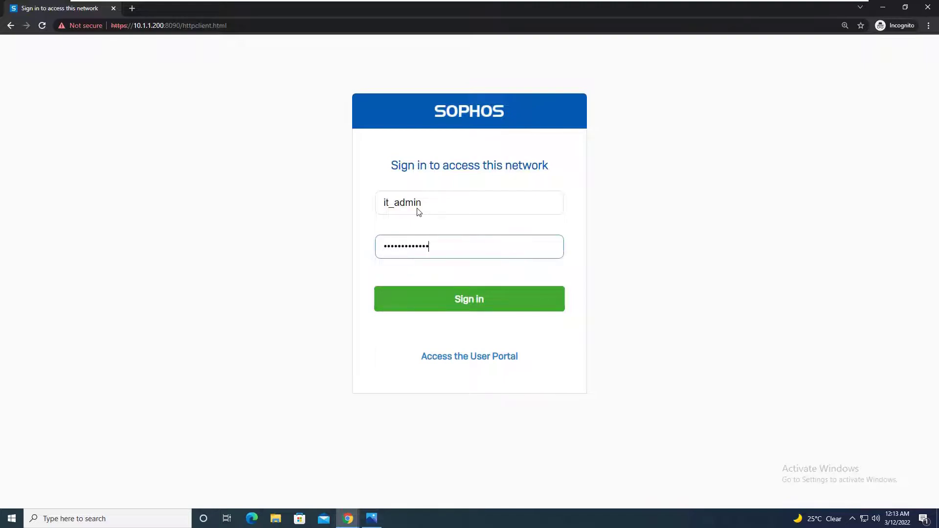
pyautogui.press('Return')
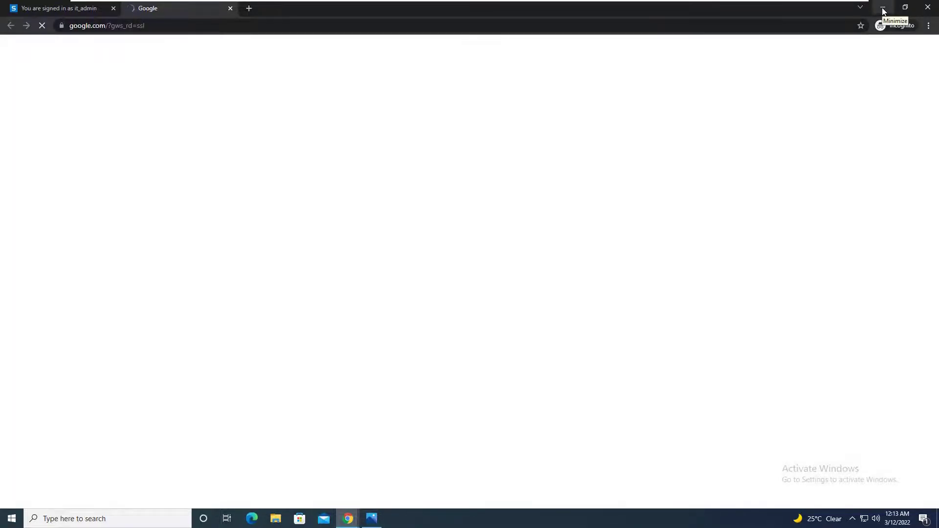
pyautogui.click(883, 11)
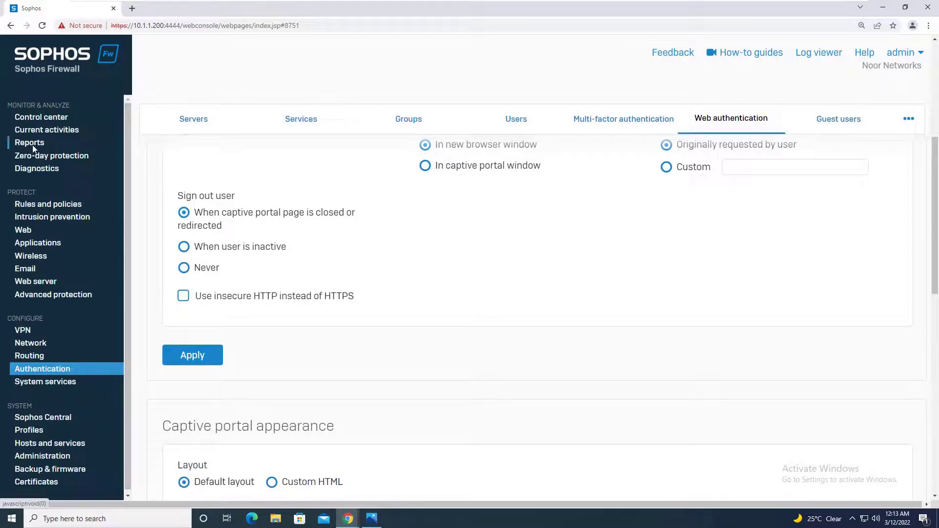
# Step: Open Current activities and view live connections grouped by Username, then by Source IP
pyautogui.click(54, 132)
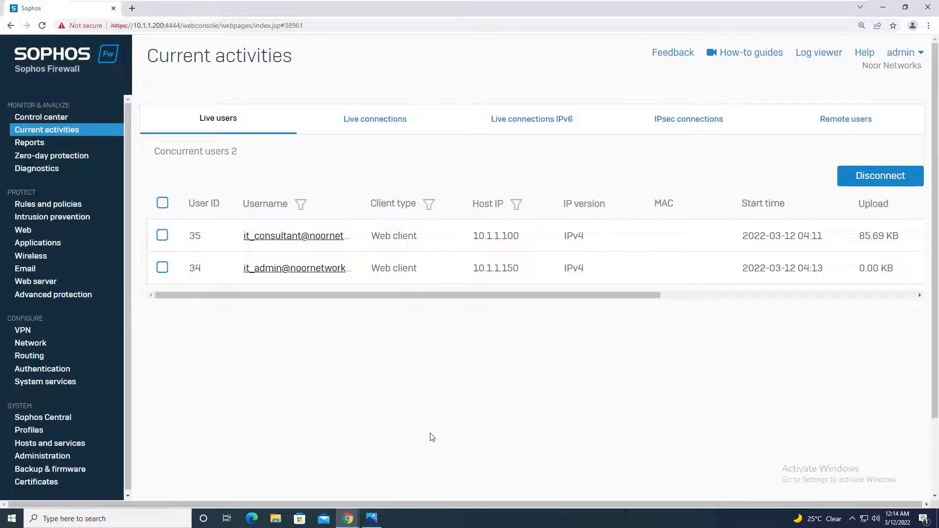
pyautogui.click(372, 519)
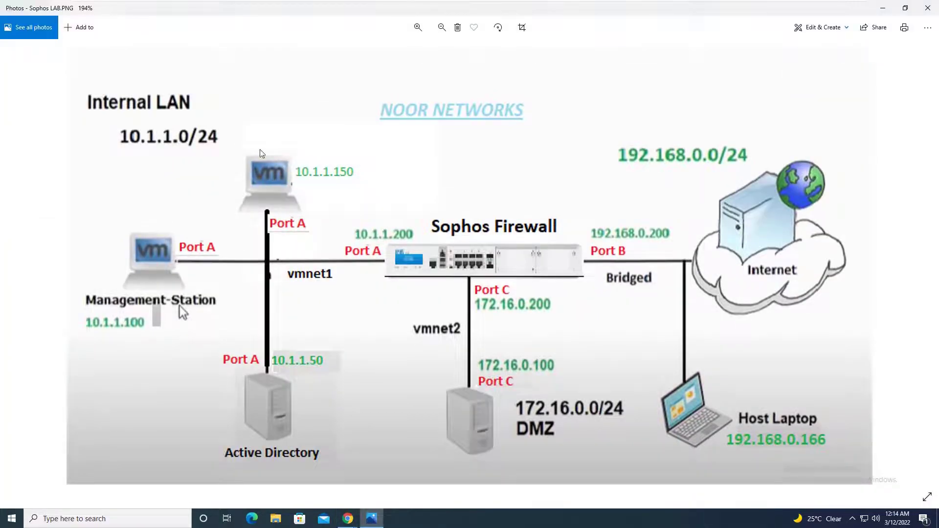
pyautogui.click(883, 9)
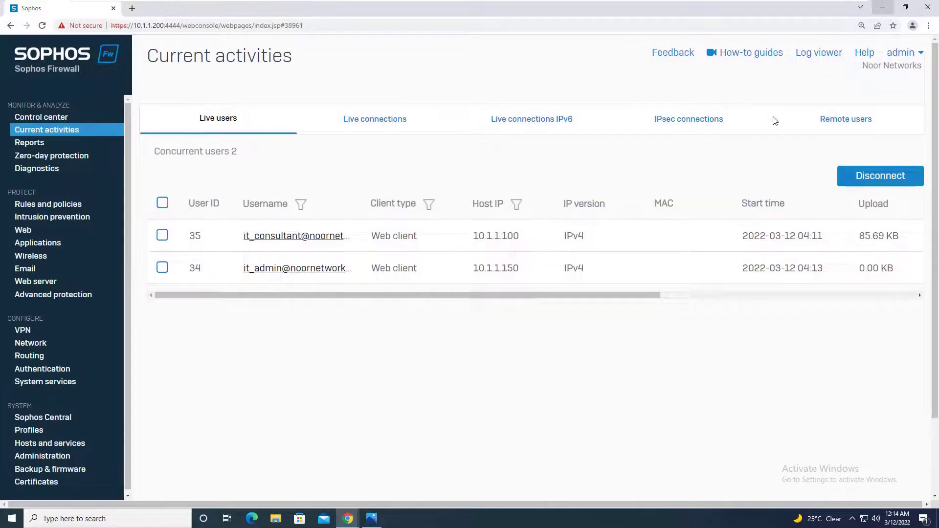
pyautogui.click(406, 115)
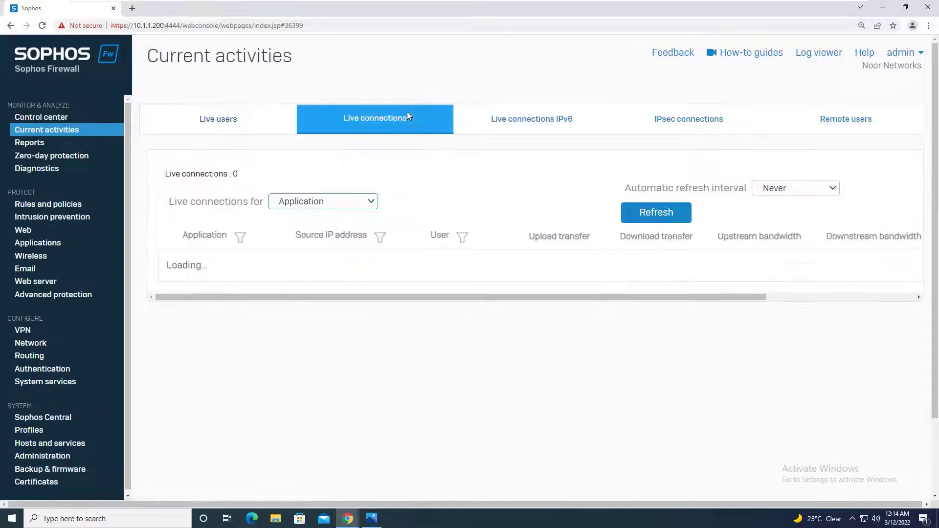
pyautogui.click(336, 207)
pyautogui.click(323, 228)
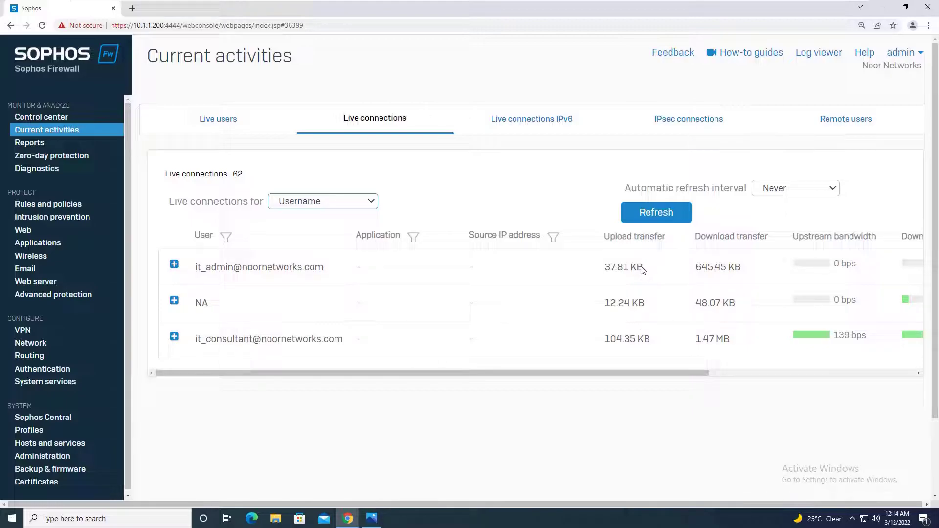
pyautogui.click(362, 203)
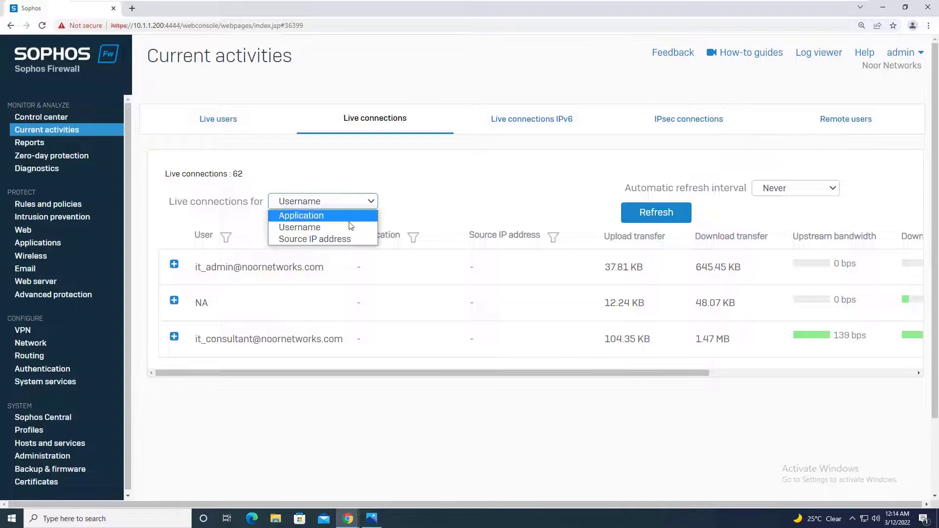
pyautogui.click(342, 238)
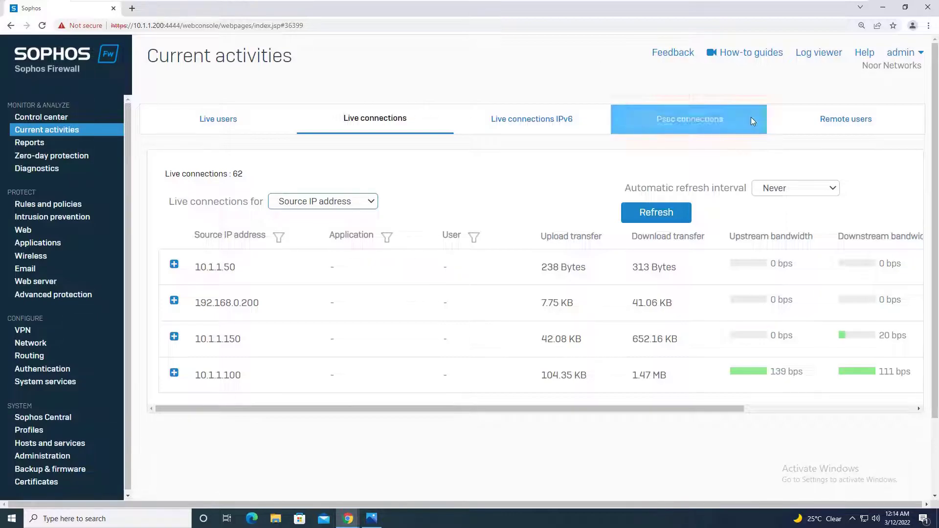
# Step: Check Remote users and IPsec, then return to Live users listing it_consultant and it_admin
pyautogui.click(834, 114)
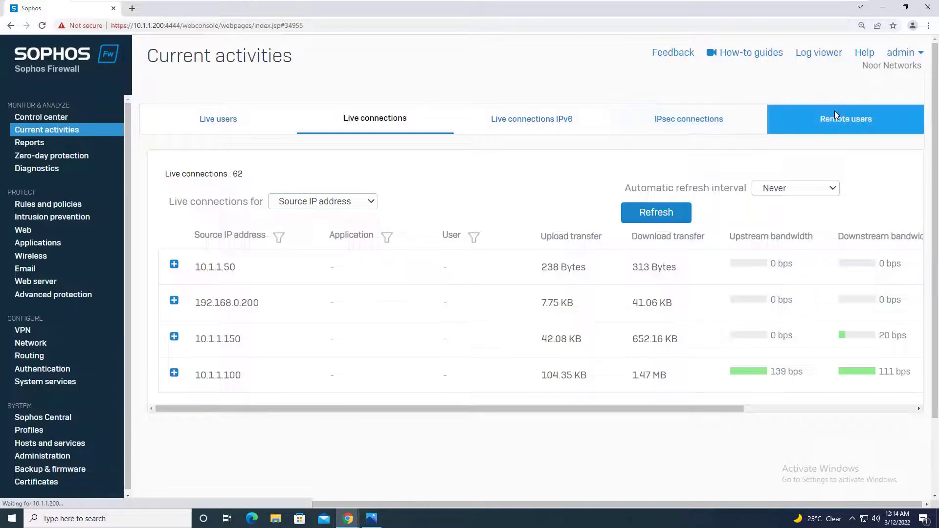
pyautogui.click(698, 121)
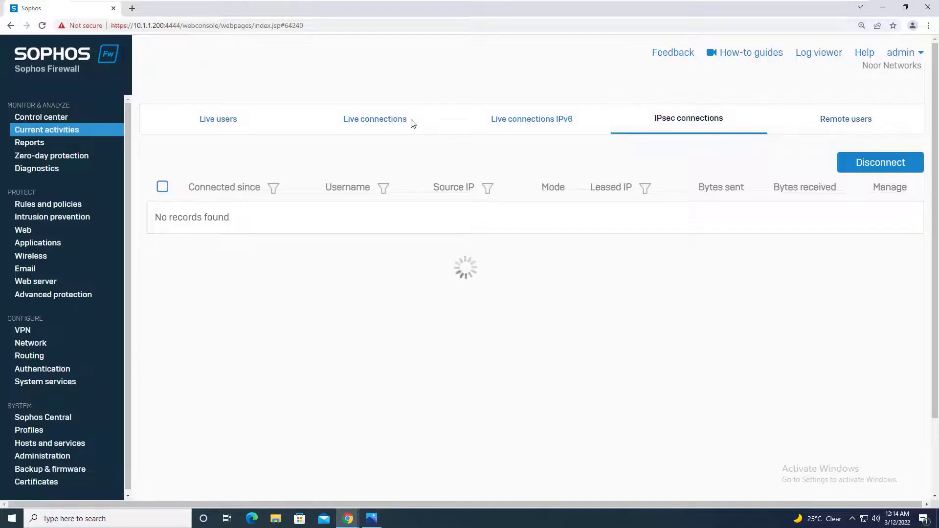
pyautogui.click(216, 125)
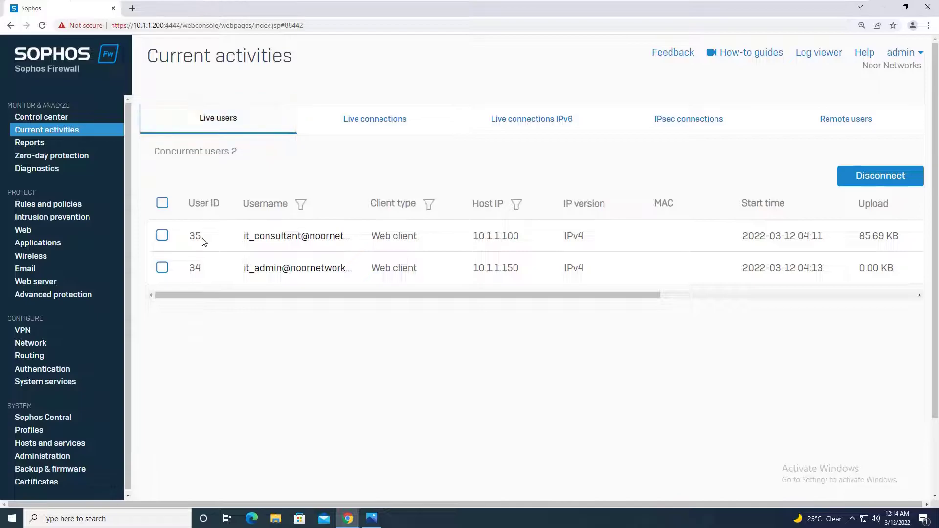
pyautogui.click(162, 236)
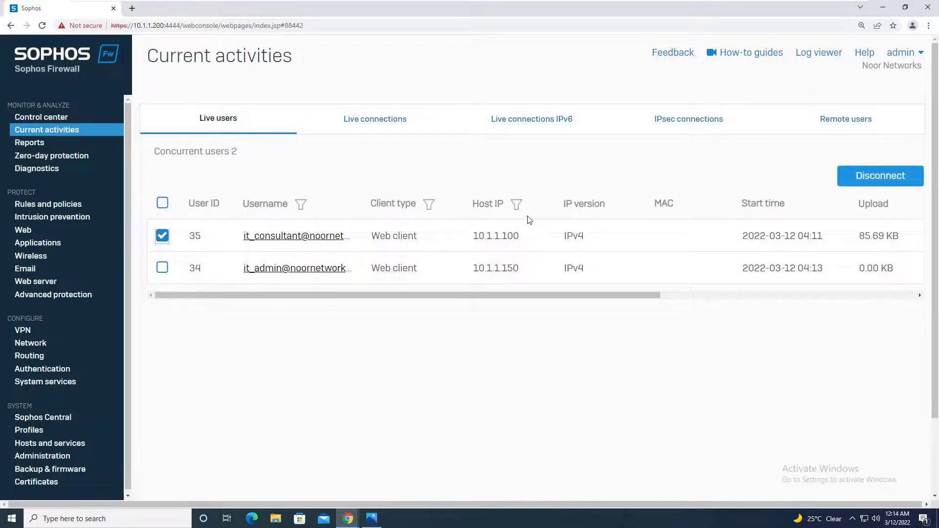
pyautogui.click(162, 236)
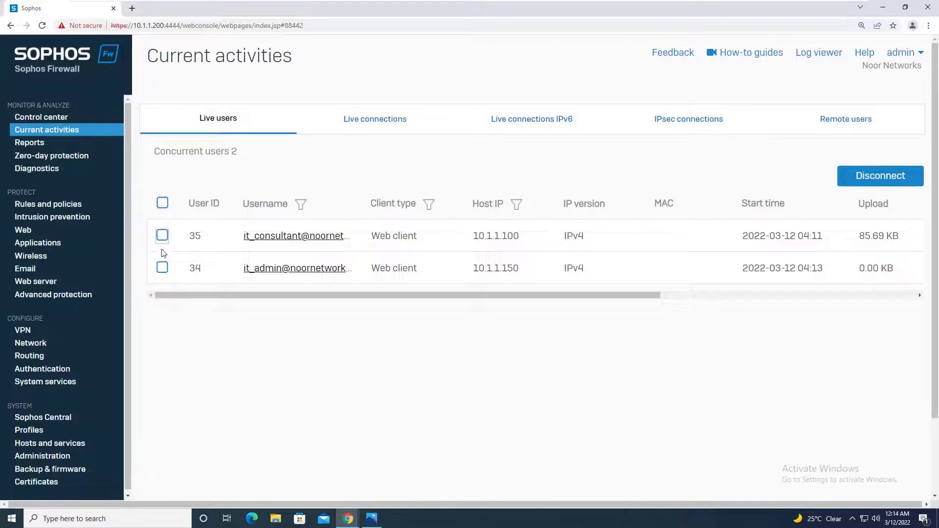
# Step: Disconnect live user it_admin at 10.1.1.150, keeping the default disconnect message
pyautogui.click(162, 268)
pyautogui.click(876, 177)
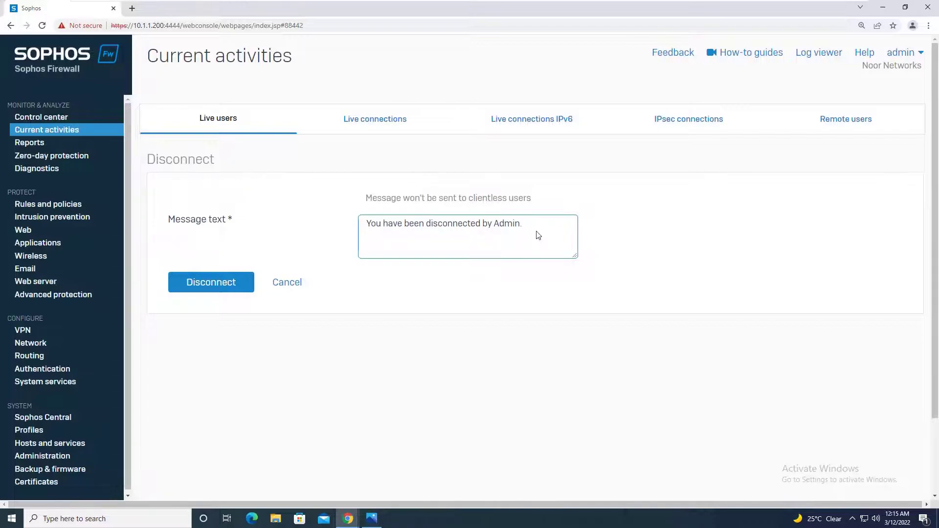
pyautogui.click(202, 285)
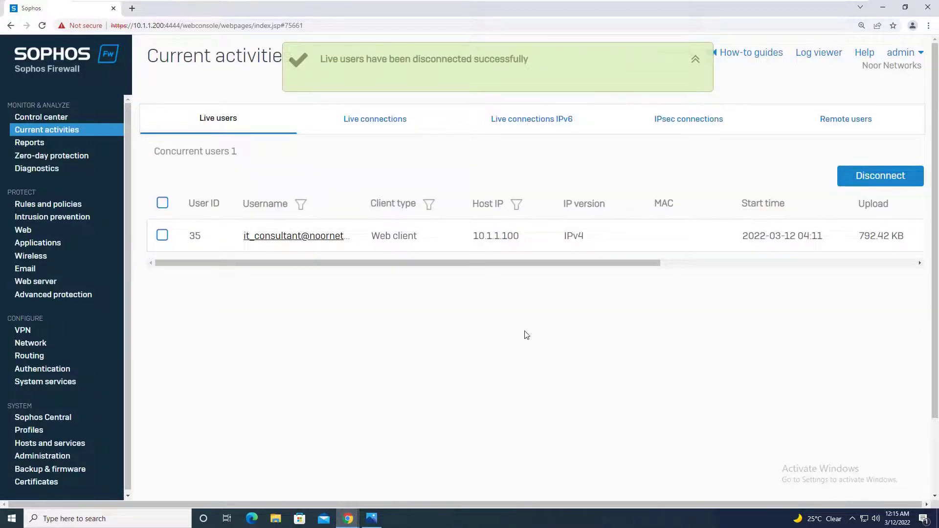
pyautogui.moveTo(348, 517)
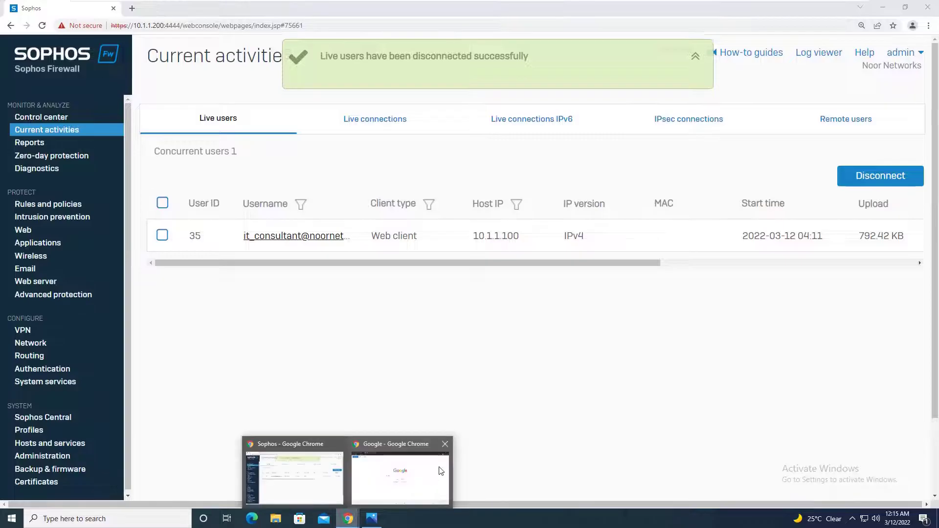
pyautogui.click(438, 471)
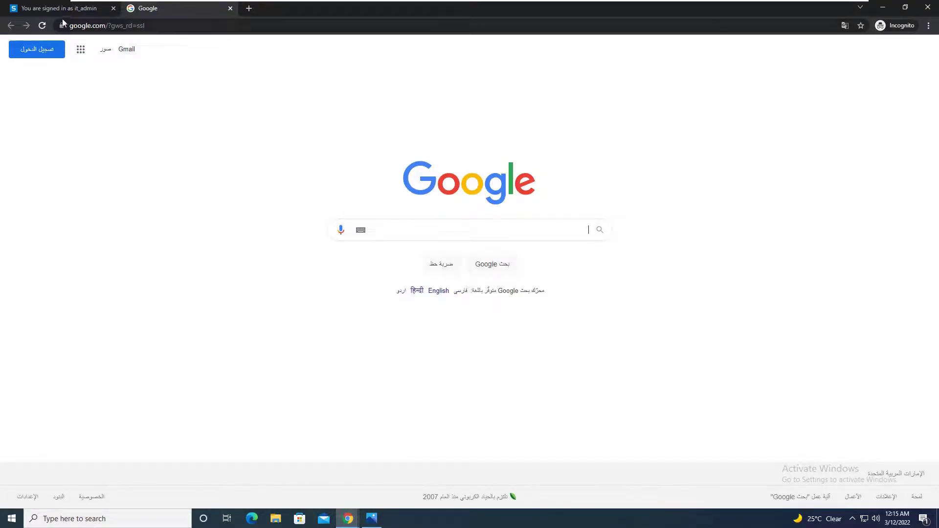
# Step: Reload the Google and it_admin portal pages to check the session state
pyautogui.click(42, 26)
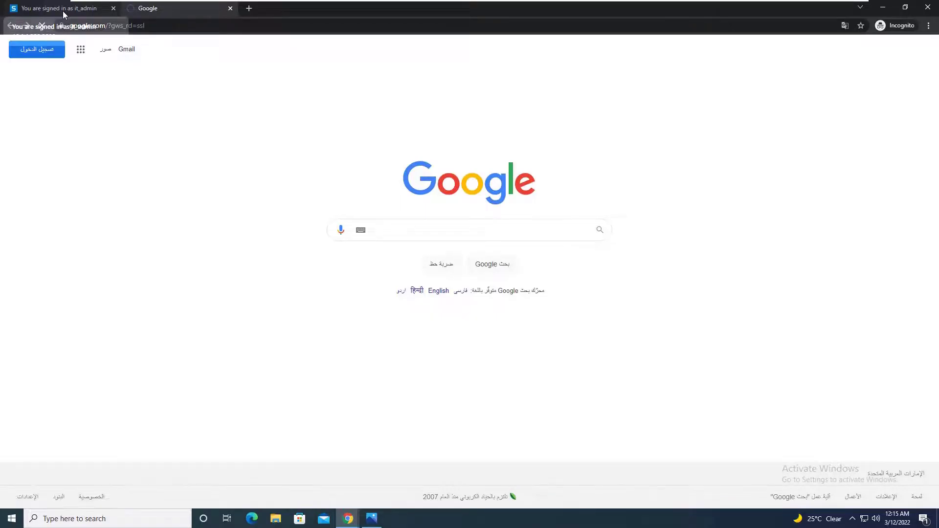
pyautogui.click(62, 10)
pyautogui.click(149, 11)
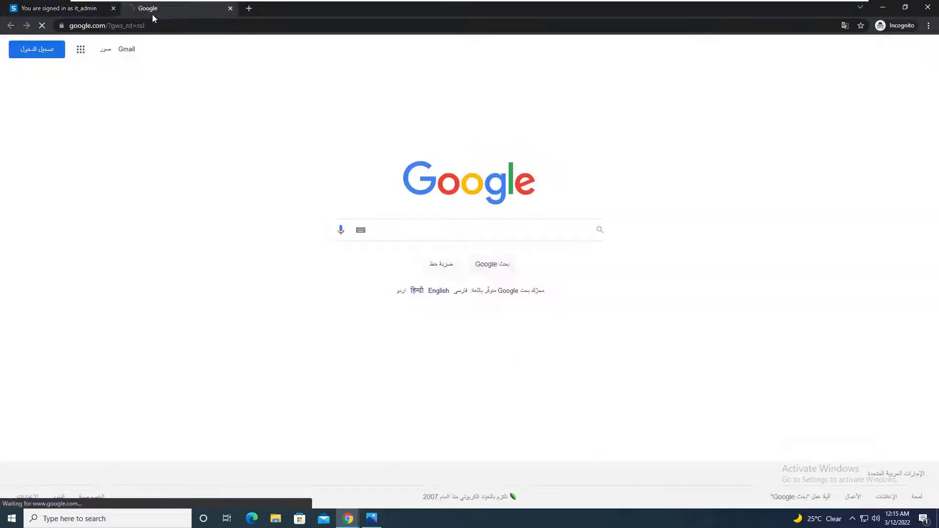
pyautogui.click(88, 8)
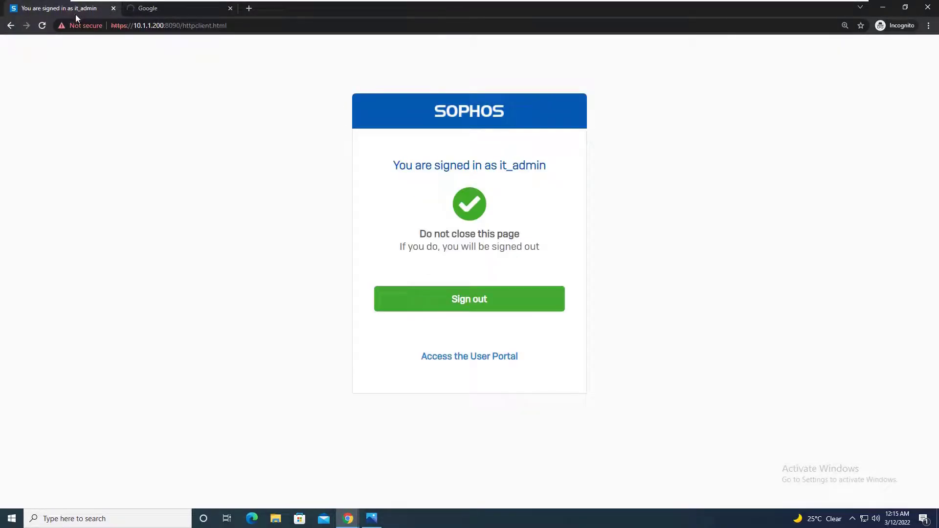
pyautogui.click(43, 26)
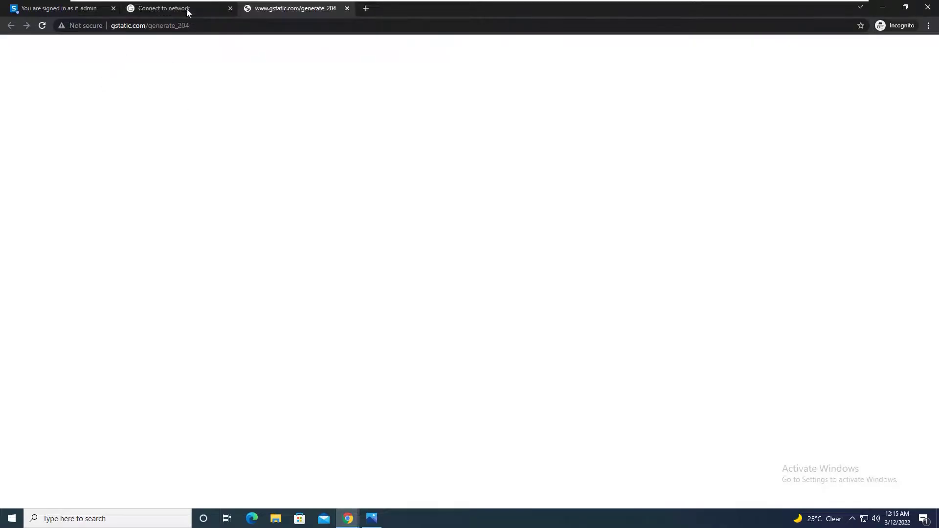
# Step: Close the generate_204 and Connect to network tabs, then the incognito window
pyautogui.click(186, 9)
pyautogui.click(279, 14)
pyautogui.click(346, 8)
pyautogui.click(231, 8)
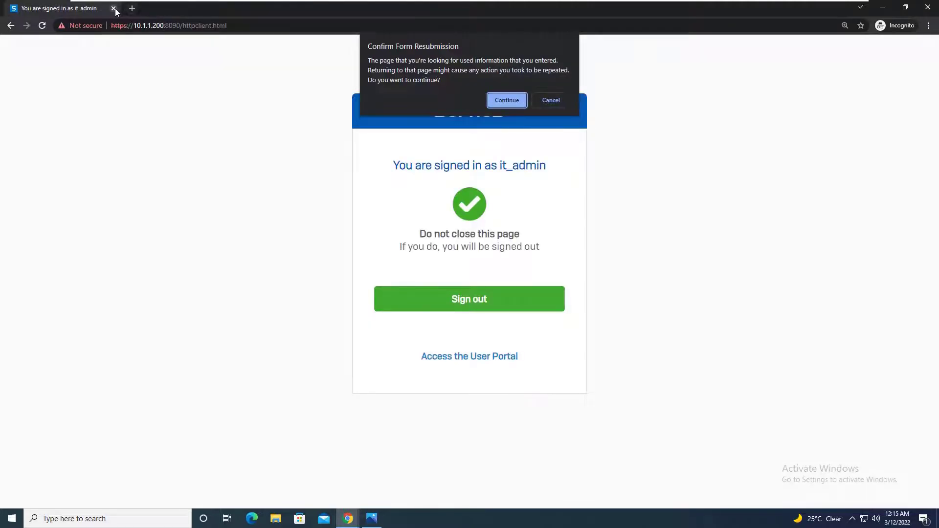
pyautogui.click(114, 8)
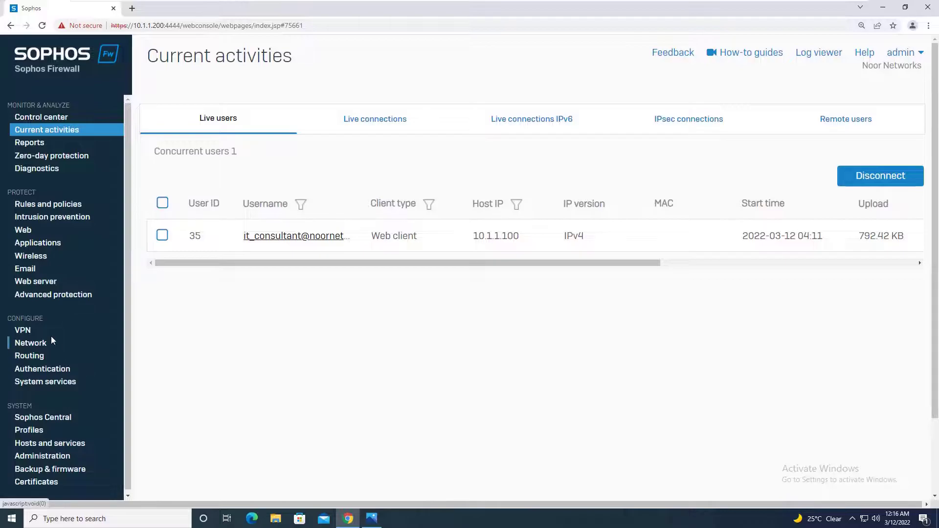
# Step: Return to Rules and policies to view the seven IPv4 firewall rules, starting with DNS-Rule
pyautogui.click(66, 204)
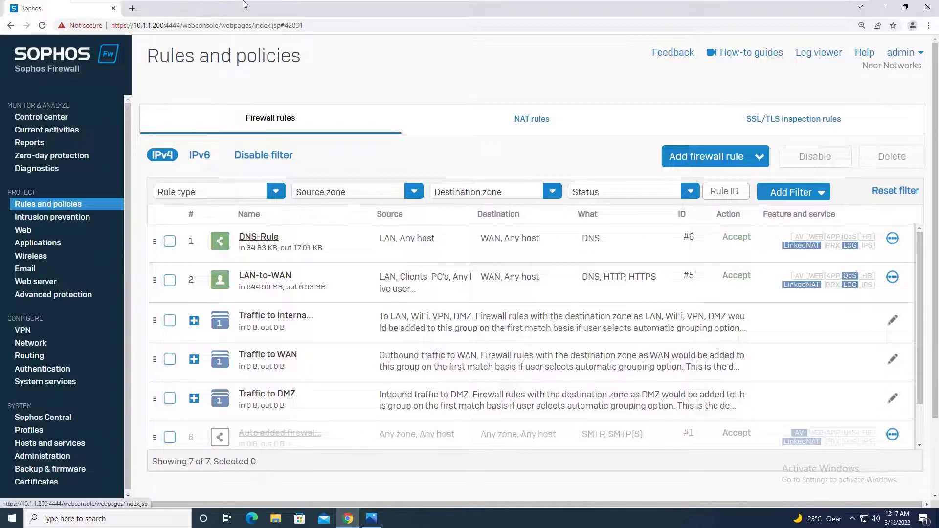
pyautogui.moveTo(243, 4)
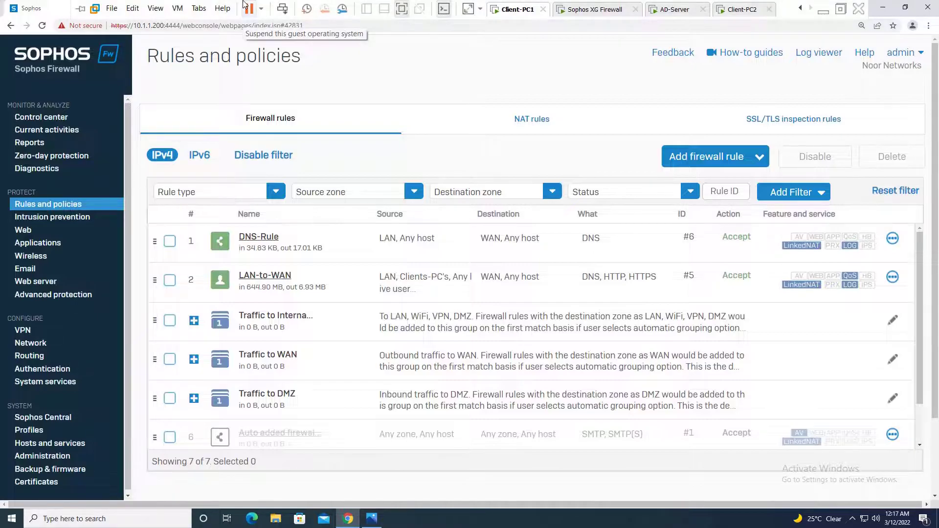